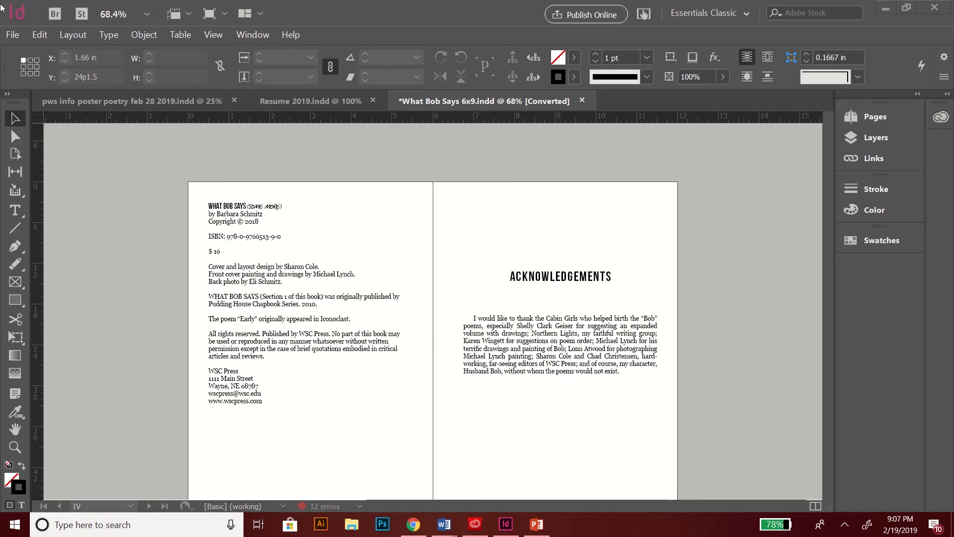
Step: Bring up the File menu to start a new document
left_click(12, 34)
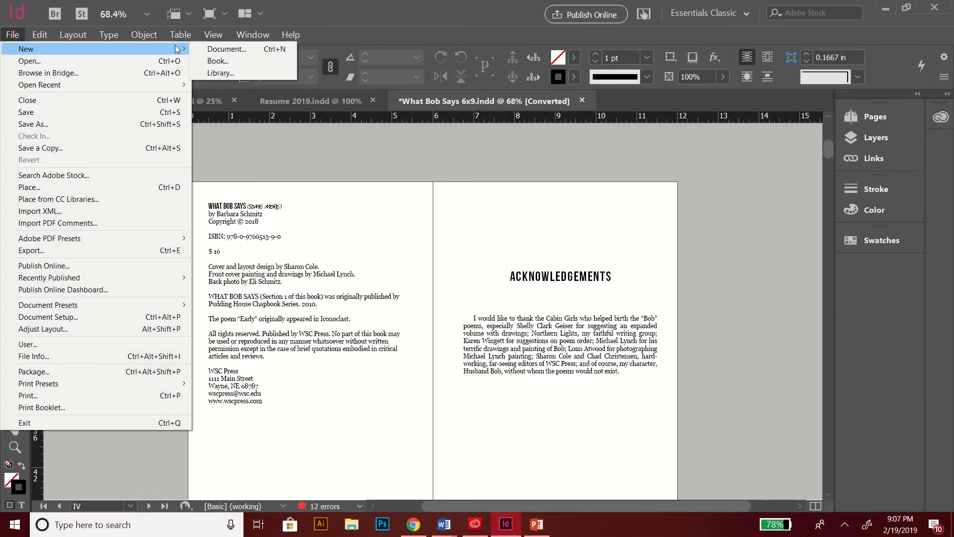
Step: Create an 11 × 8.5 in landscape document in inches with 2 columns and 0.125 in gutter and margins
mouse_move(26, 38)
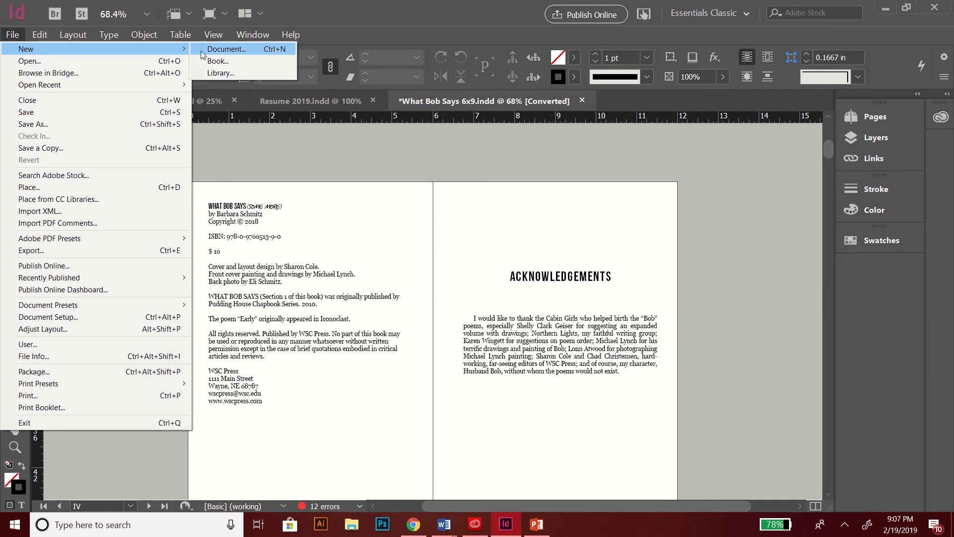
left_click(211, 51)
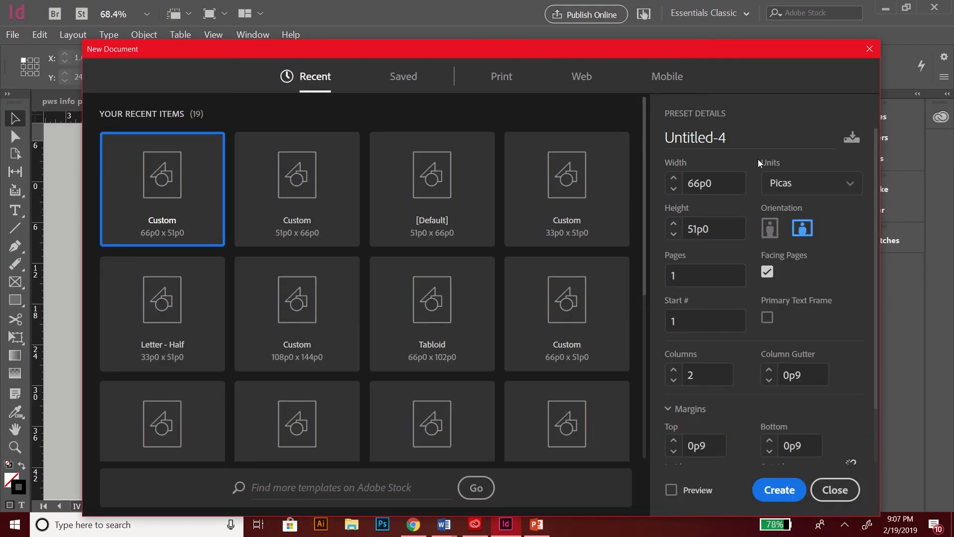
left_click(792, 191)
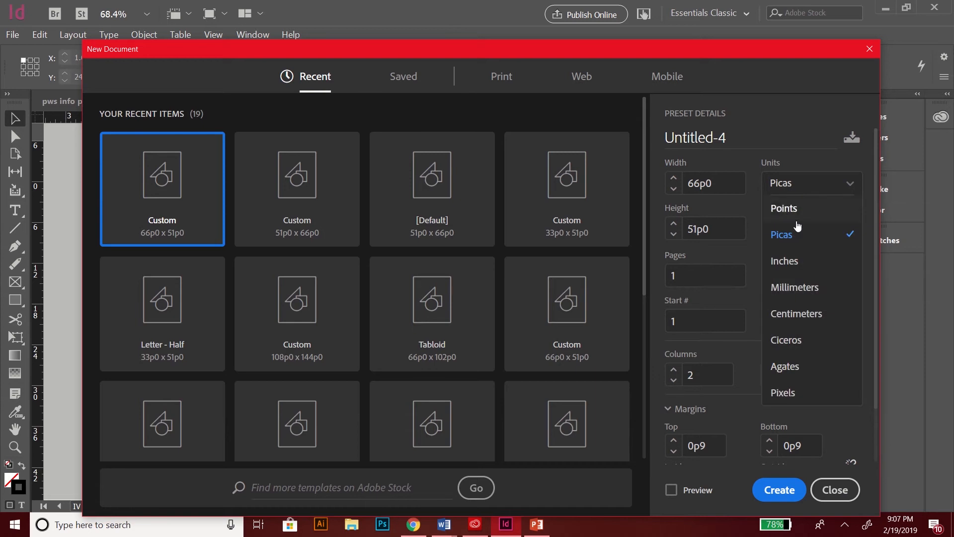
left_click(793, 260)
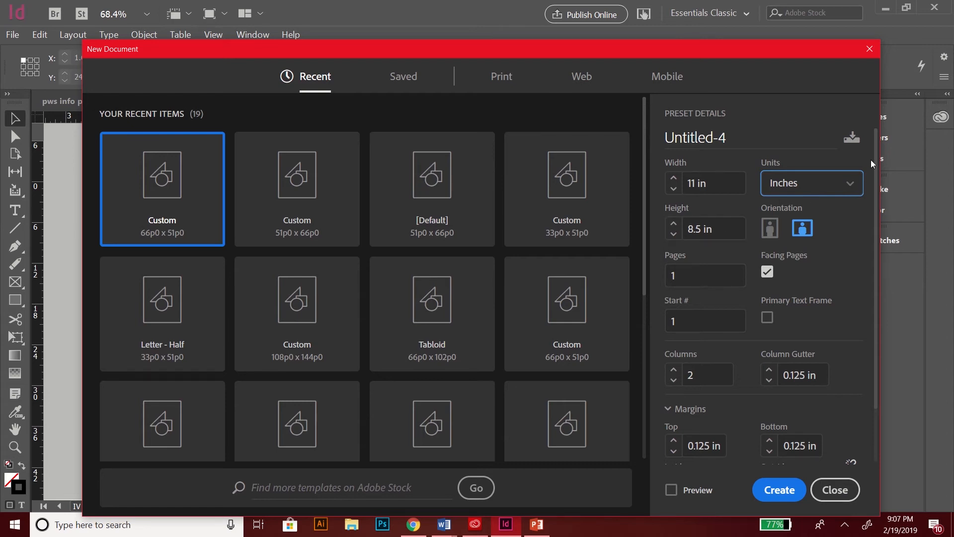
left_click_drag(875, 158, 878, 195)
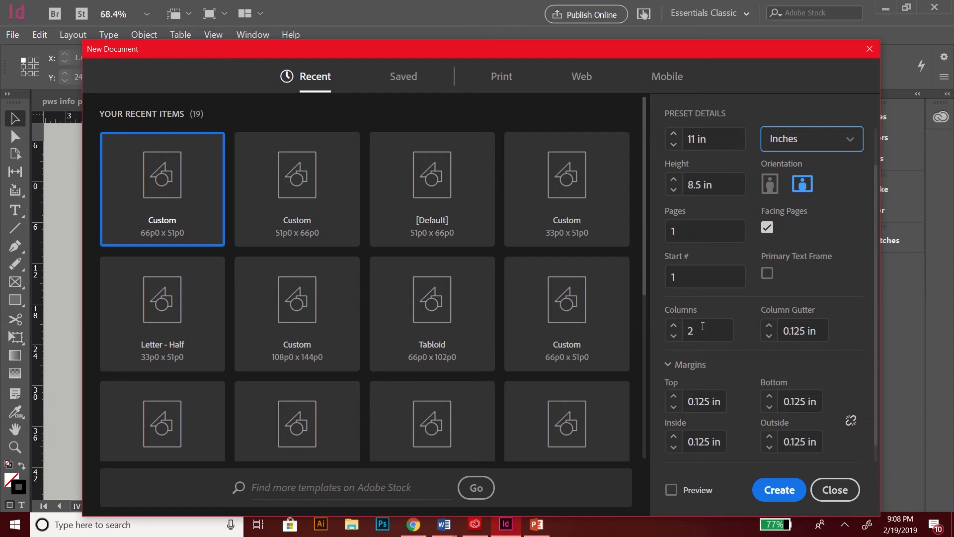
left_click(768, 335)
left_click(768, 326)
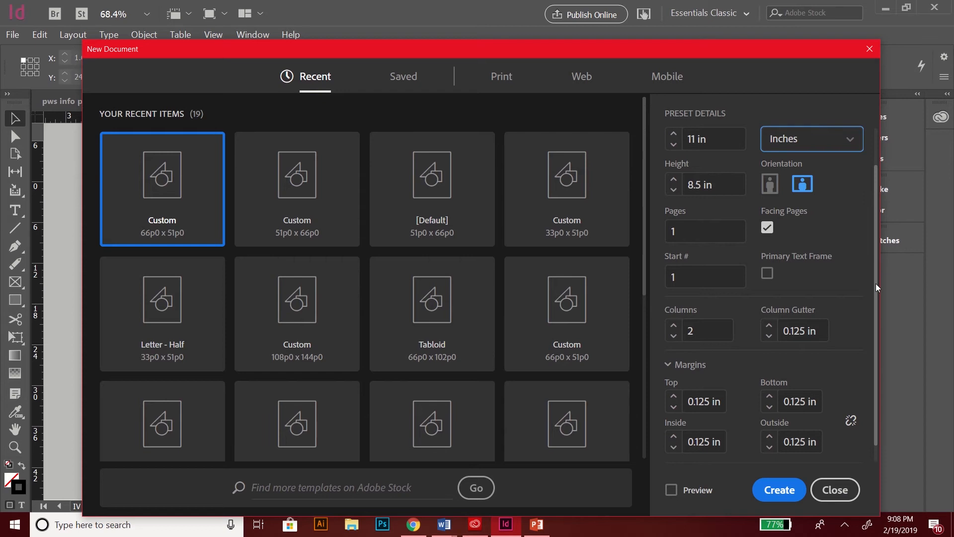
left_click_drag(876, 283, 874, 279)
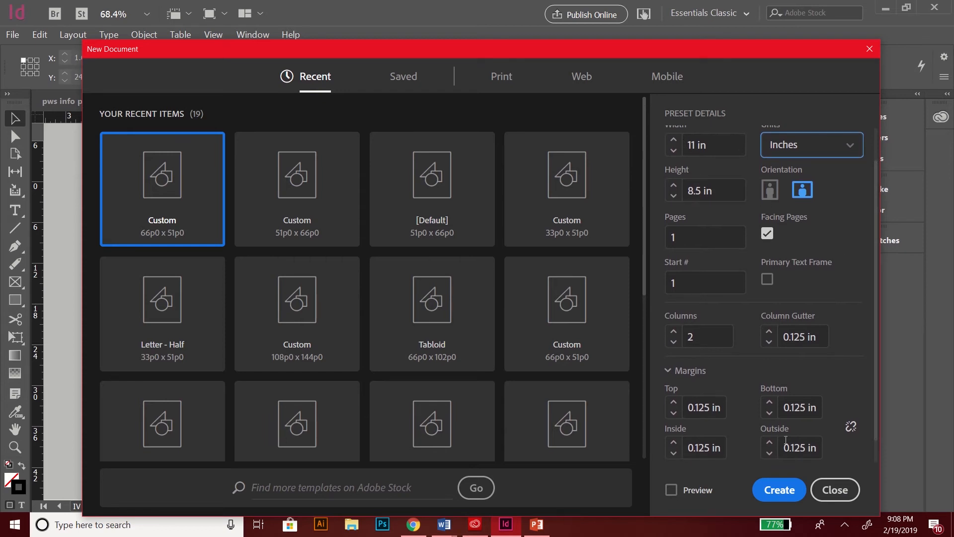
left_click(768, 493)
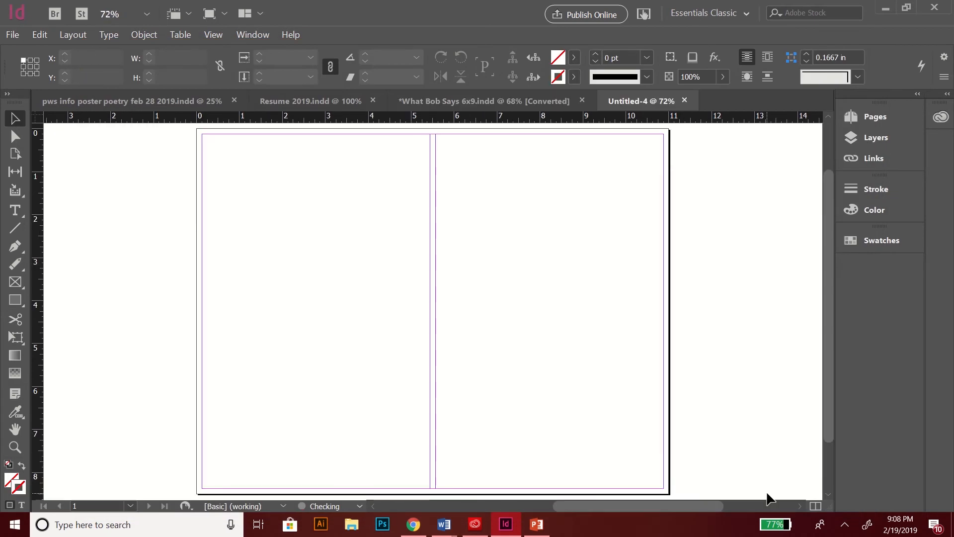
Step: Check the Pages panel, then change the workspace from Essentials Classic to Essentials
left_click_drag(826, 212, 826, 210)
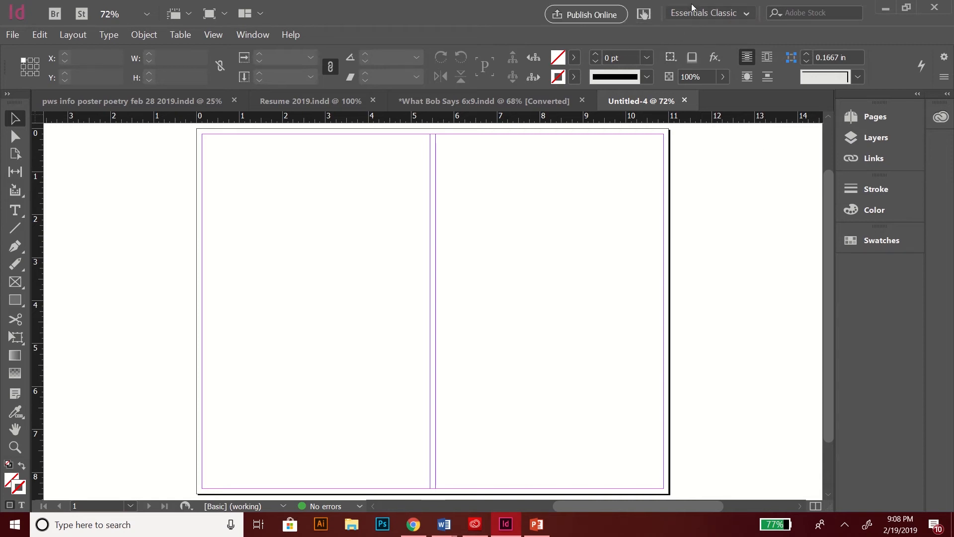
left_click(699, 17)
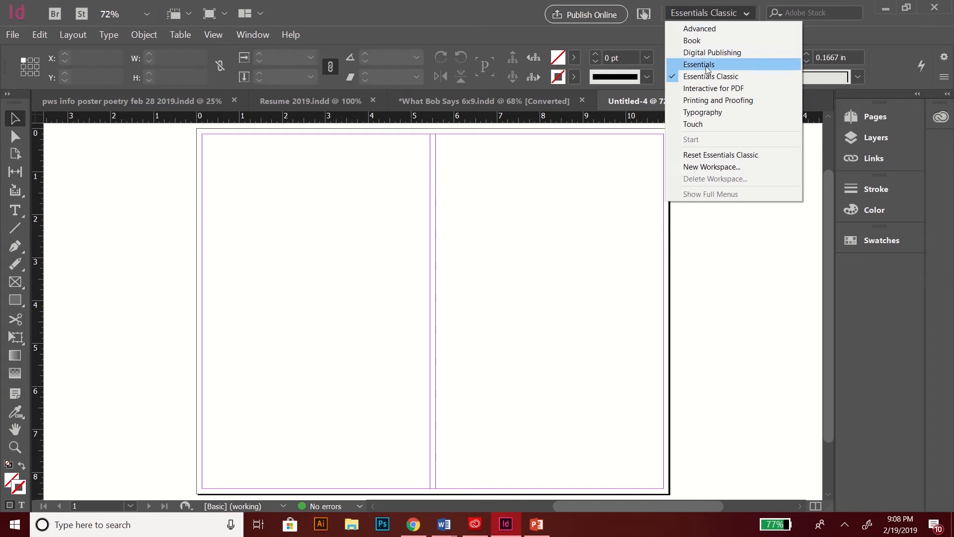
left_click(686, 12)
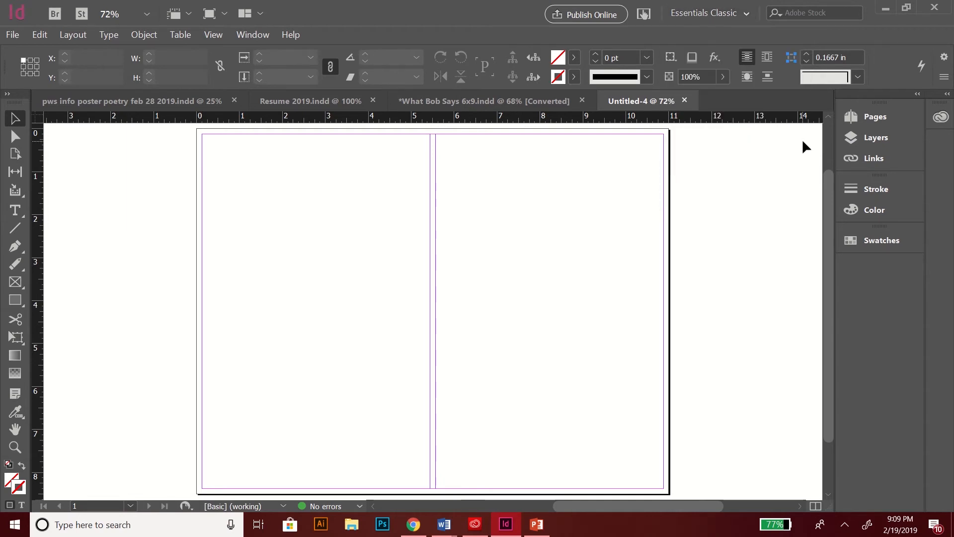
left_click(864, 119)
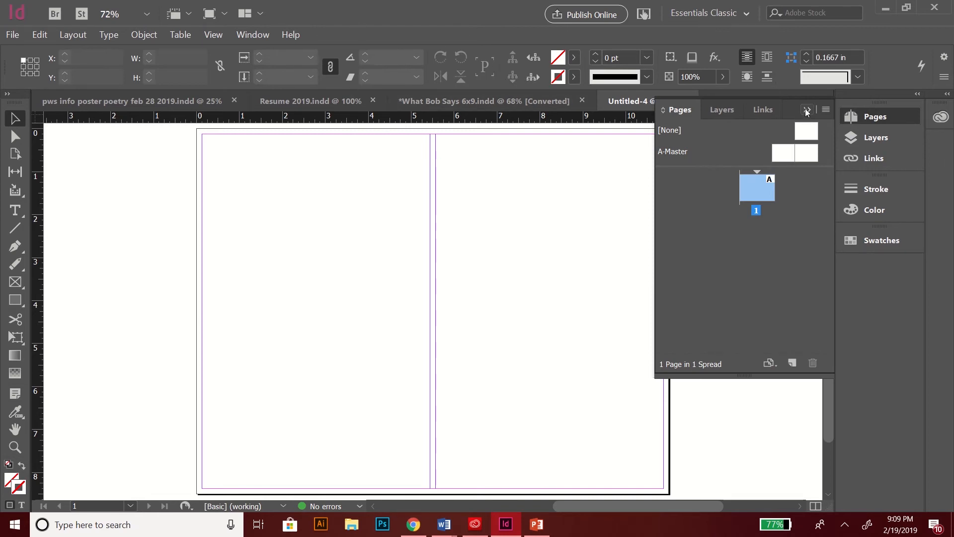
left_click(722, 13)
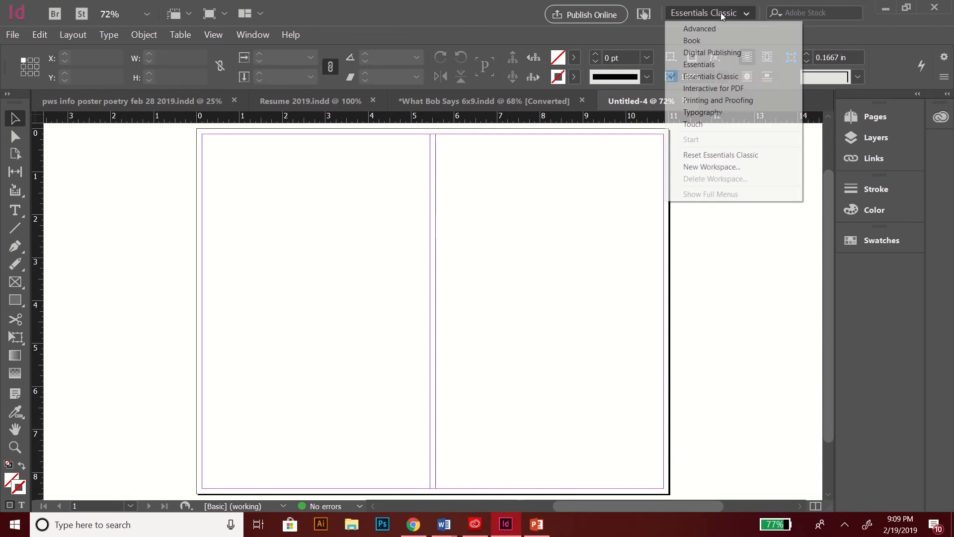
left_click(710, 65)
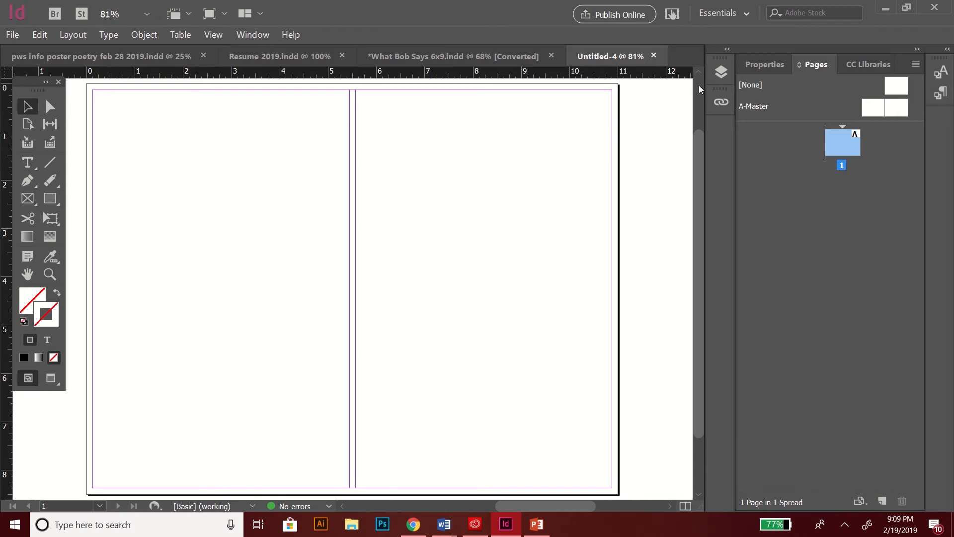
Step: Review the document's Properties, then switch the workspace back to Essentials Classic
left_click(764, 65)
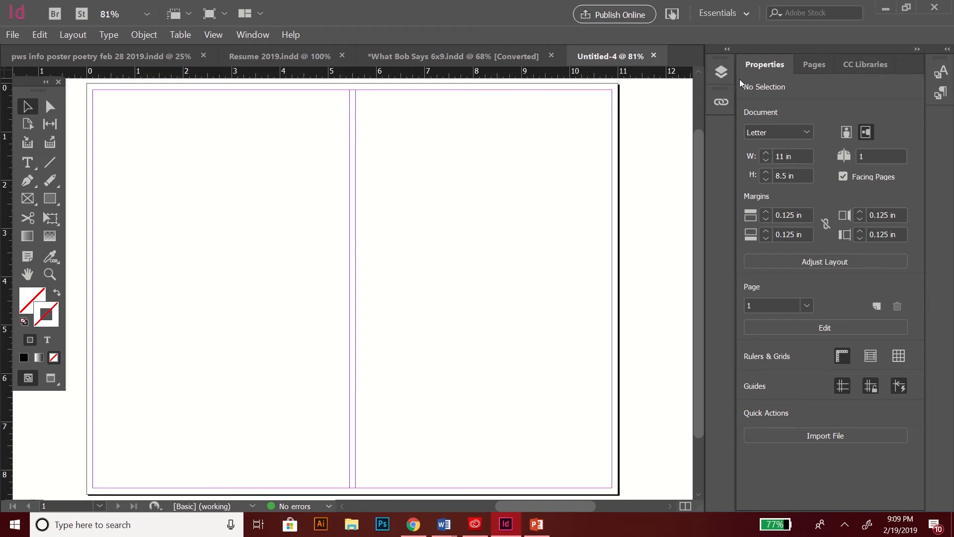
left_click(714, 15)
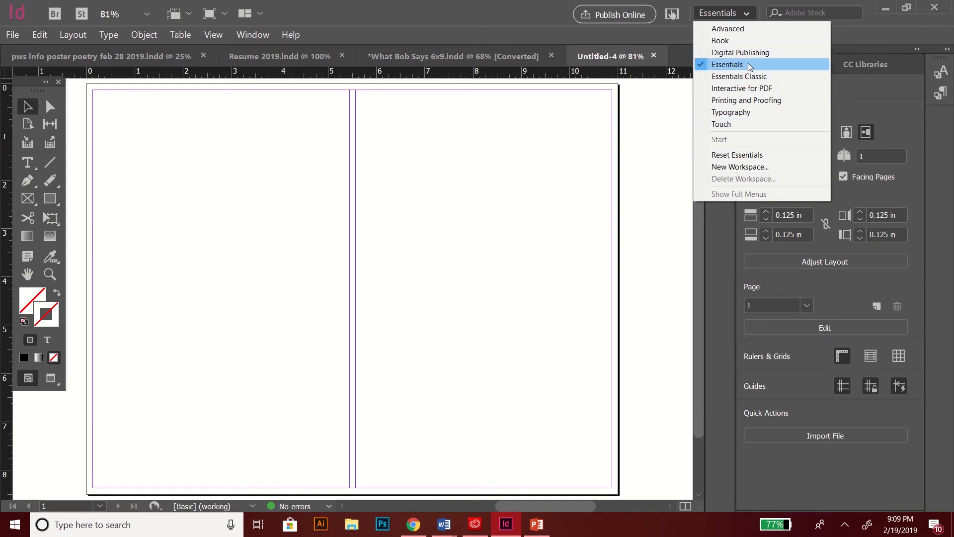
left_click(742, 76)
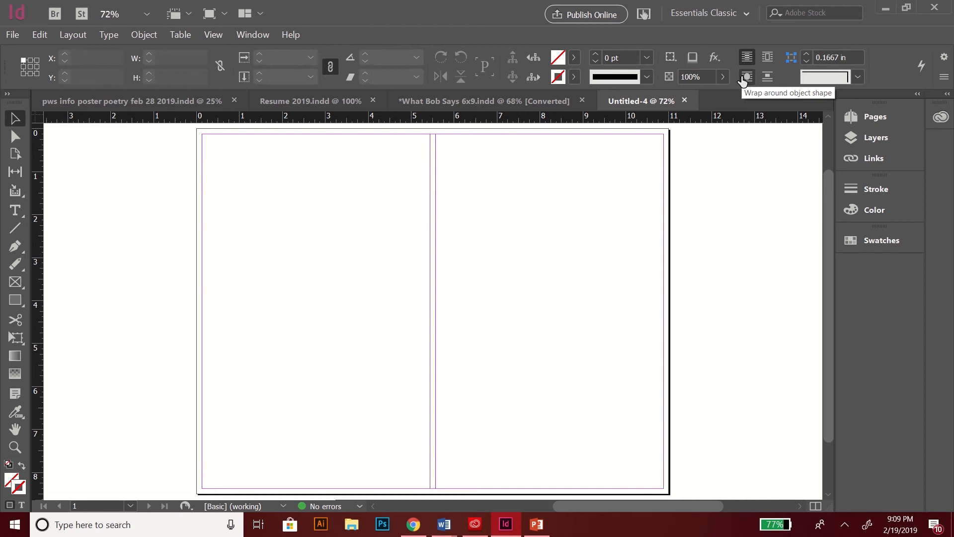
left_click_drag(825, 225, 827, 225)
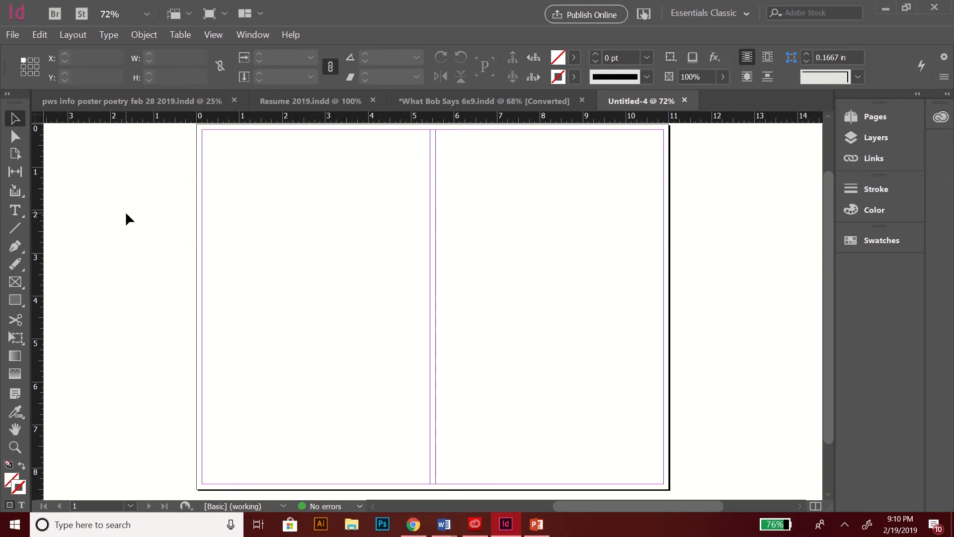
Step: Draw a text frame across the top of the right column, widen it to the column edge, and place the cursor inside
left_click(16, 211)
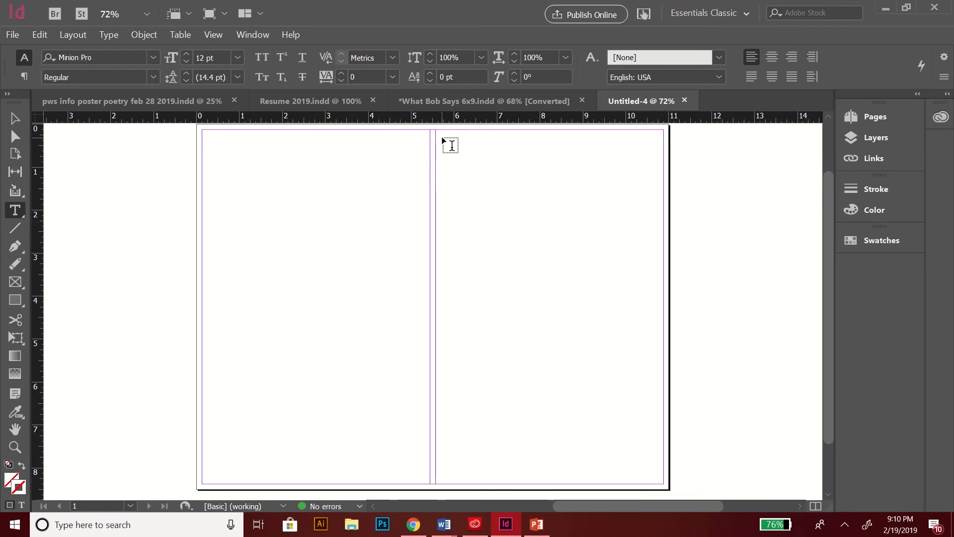
left_click_drag(442, 138, 662, 238)
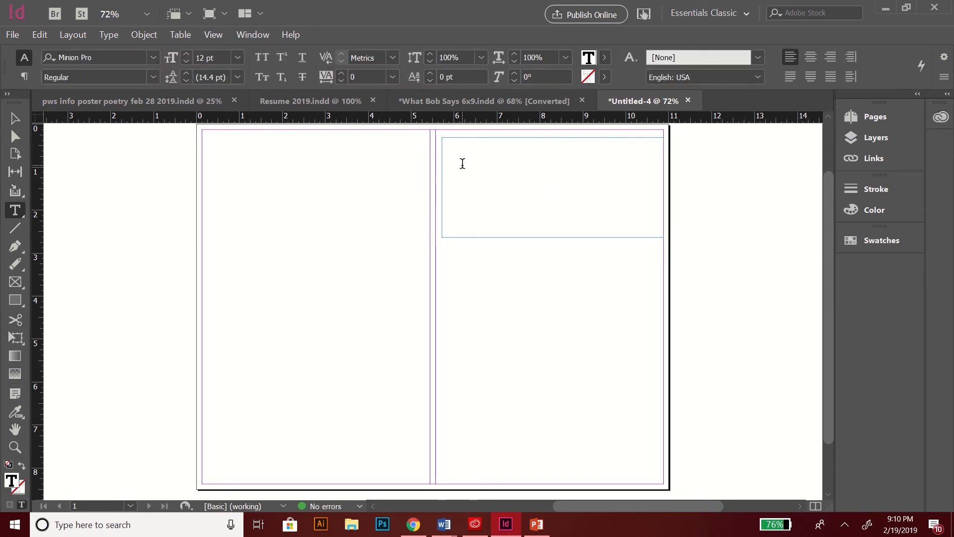
left_click(14, 117)
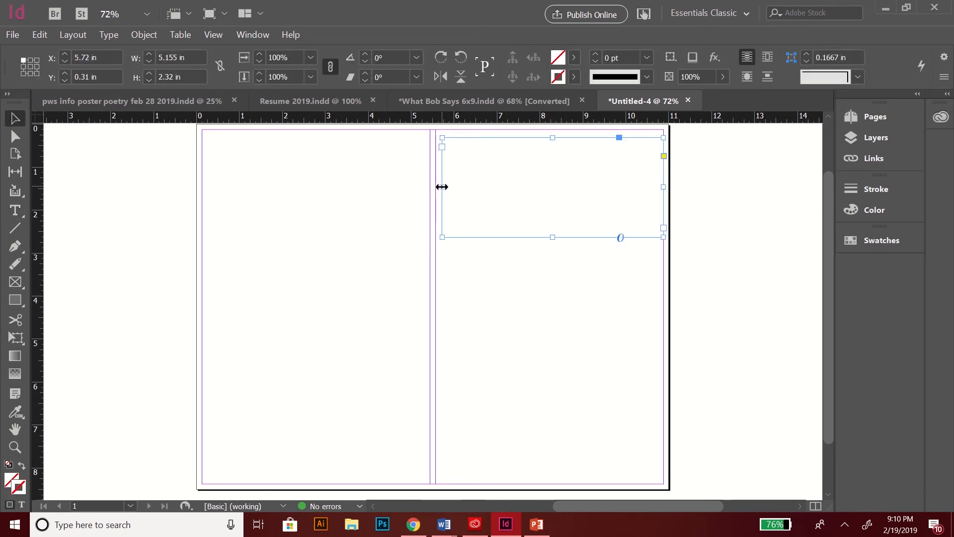
left_click_drag(442, 187, 436, 187)
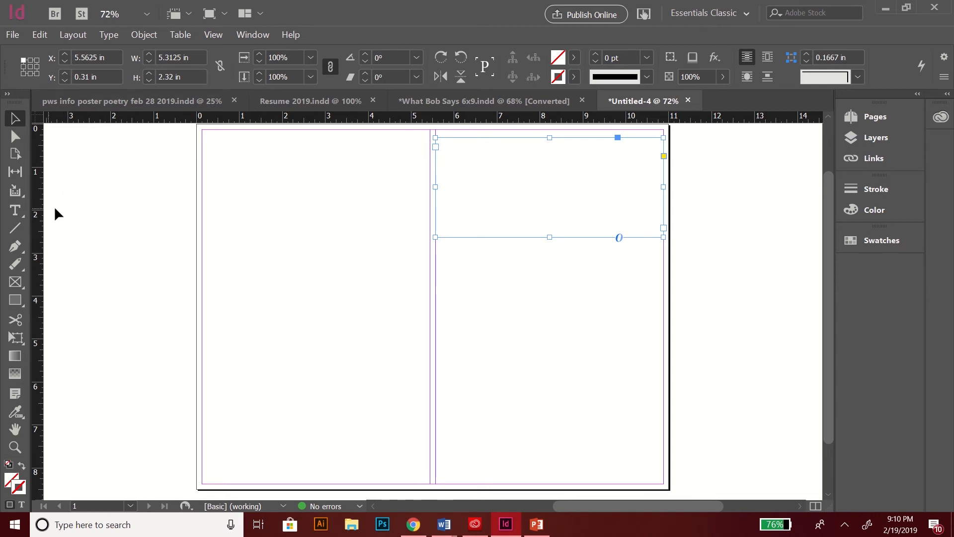
double_click(512, 153)
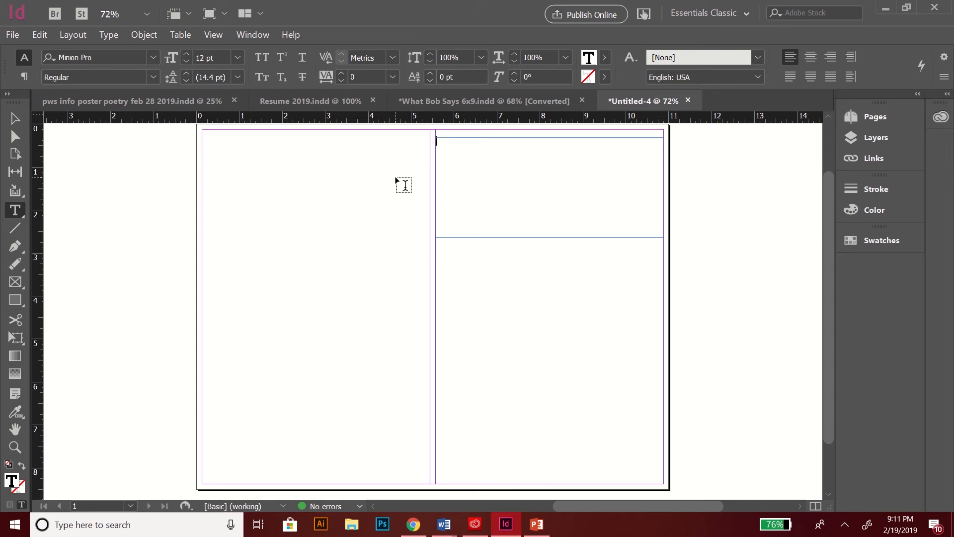
Step: Type the title 'Backround Noise' and set it in the CryptCreep BB font
type("Backround Noise")
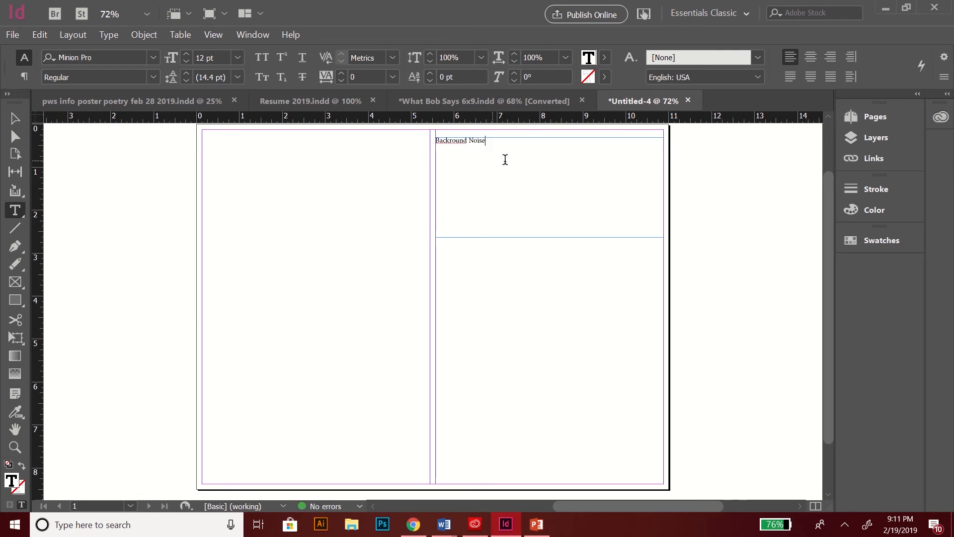
left_click_drag(490, 141, 432, 139)
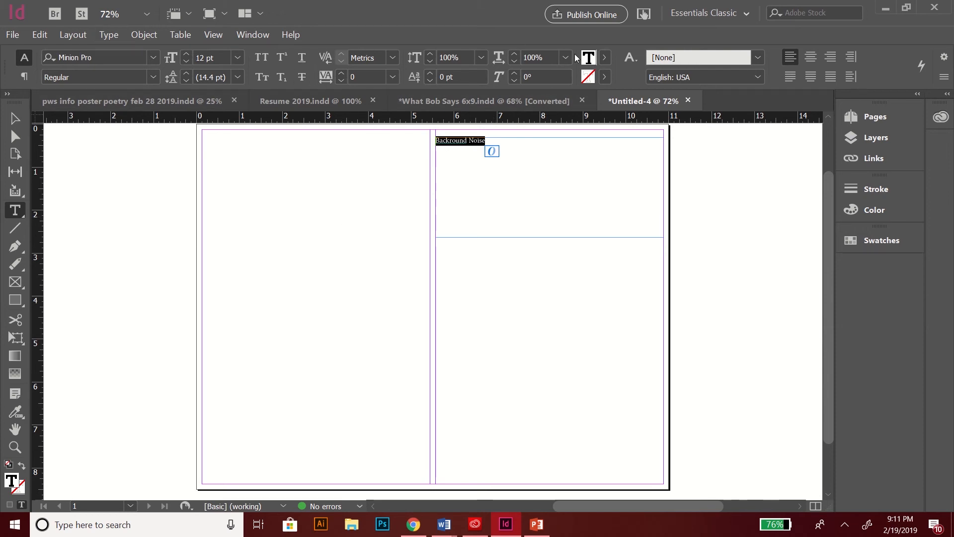
left_click(152, 59)
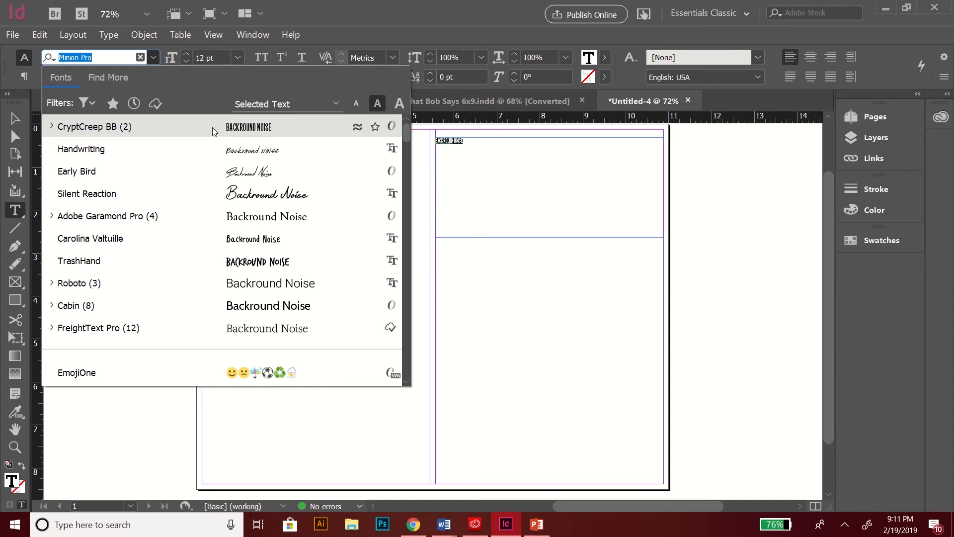
left_click(152, 126)
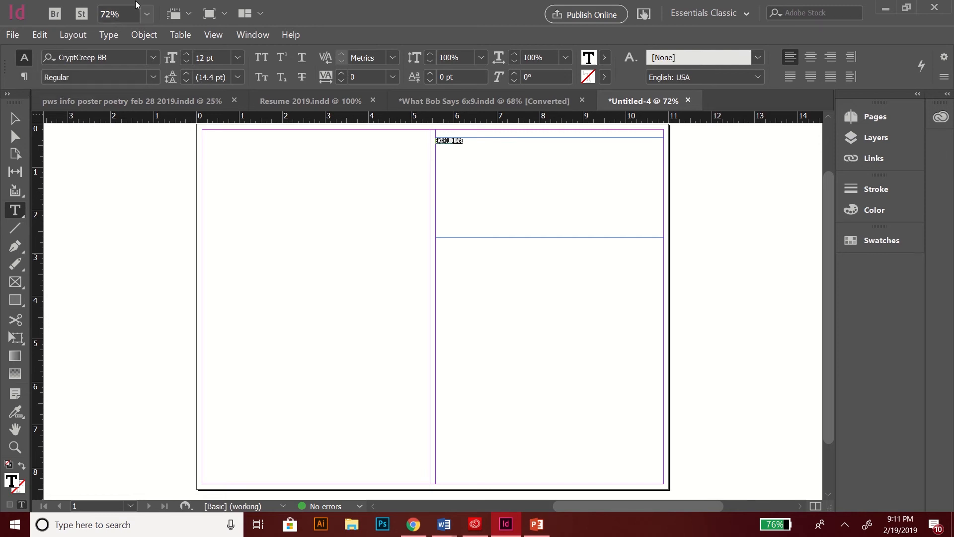
Step: Enlarge the title to 72 pt Regular and type the author's name on a new line below
left_click(237, 58)
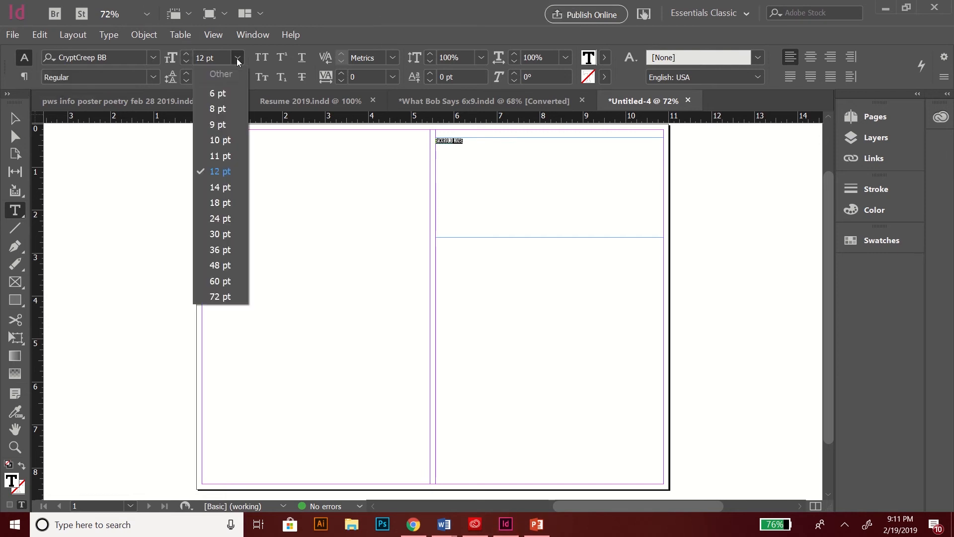
left_click(215, 296)
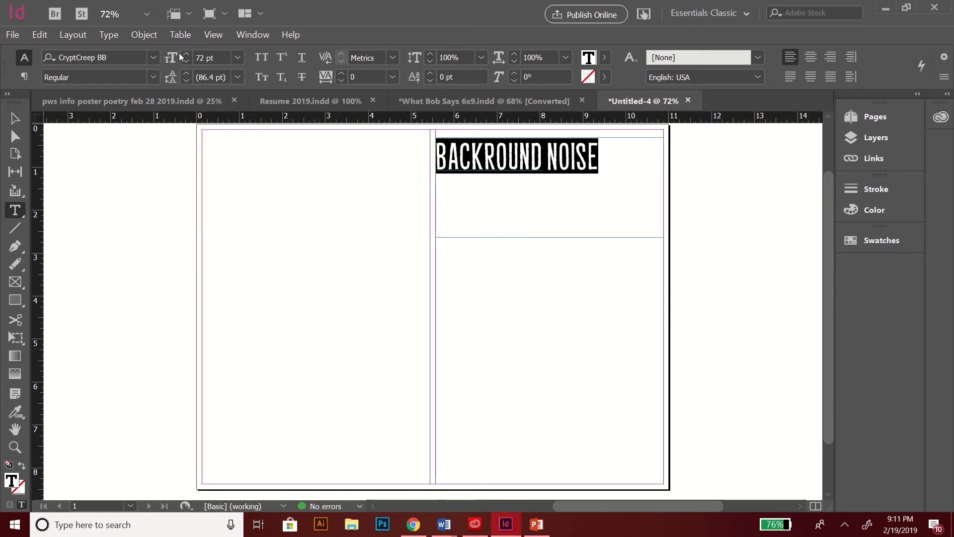
left_click(154, 77)
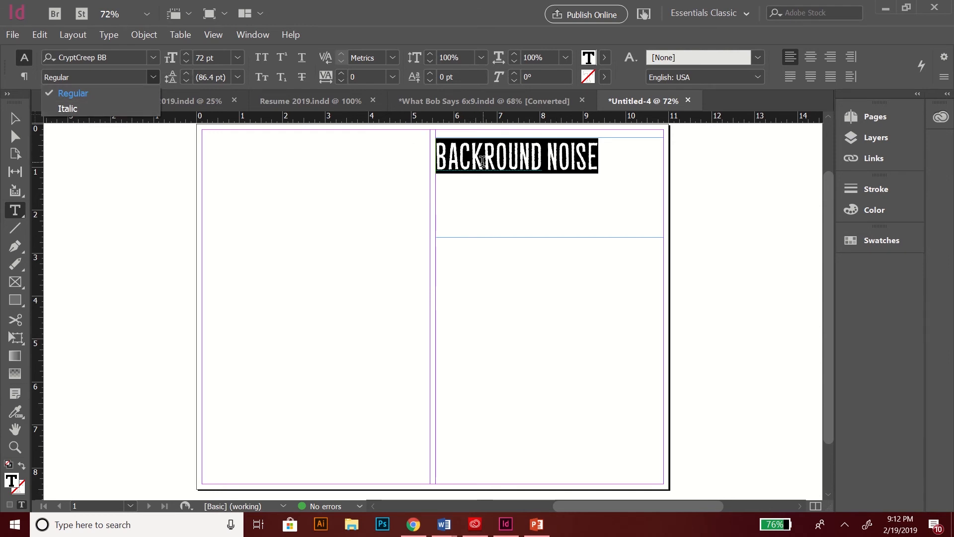
left_click(625, 159)
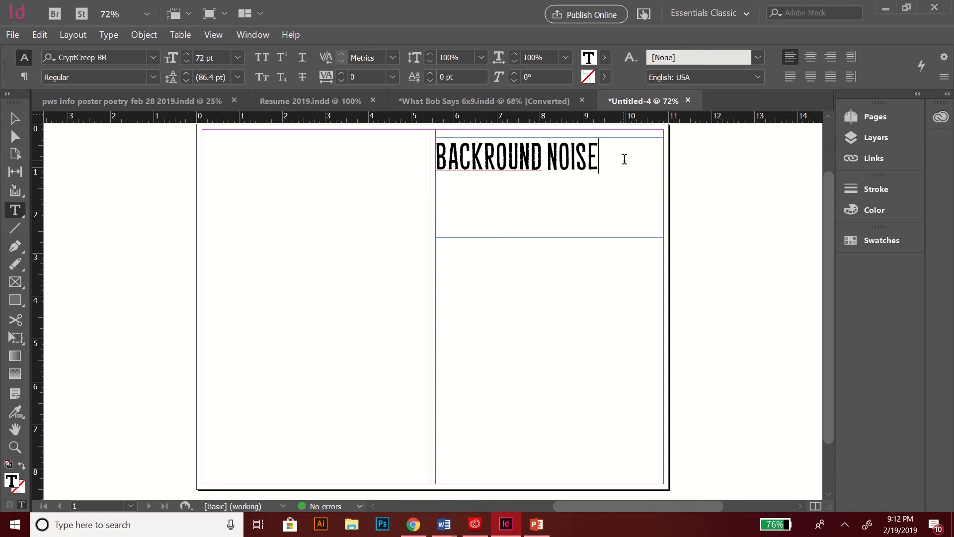
key("Return")
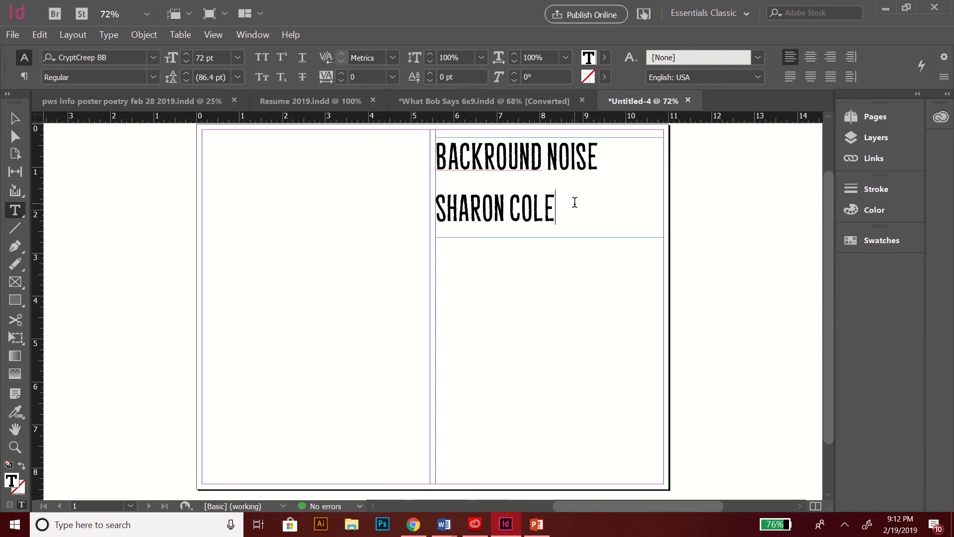
Step: Set the author's name in the Handwriting font, stepping its size up to 36 pt
left_click_drag(571, 202, 426, 217)
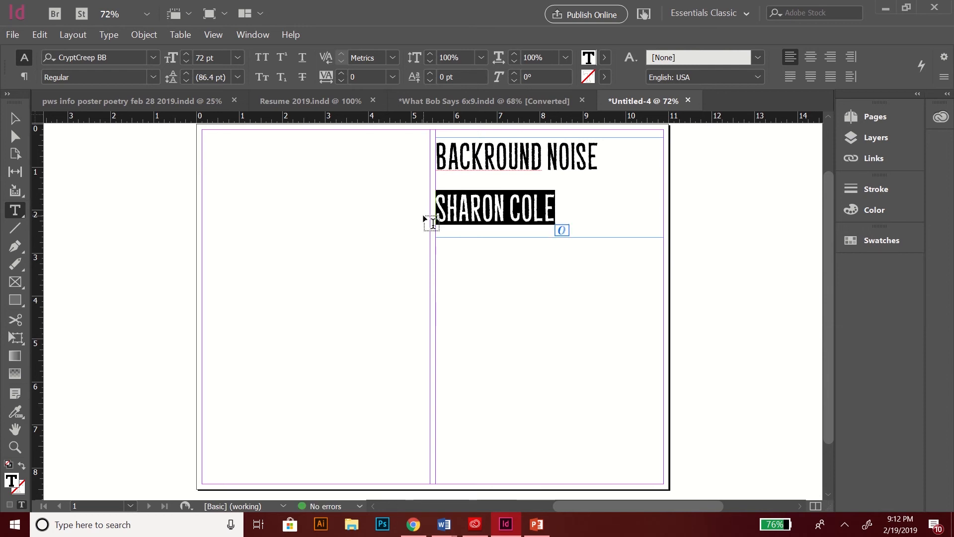
left_click(152, 57)
left_click(147, 149)
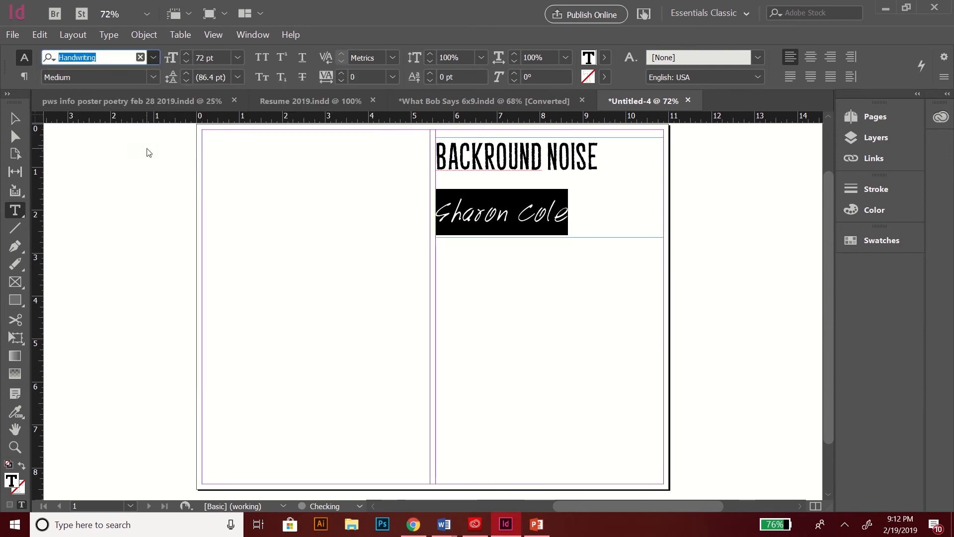
left_click(237, 57)
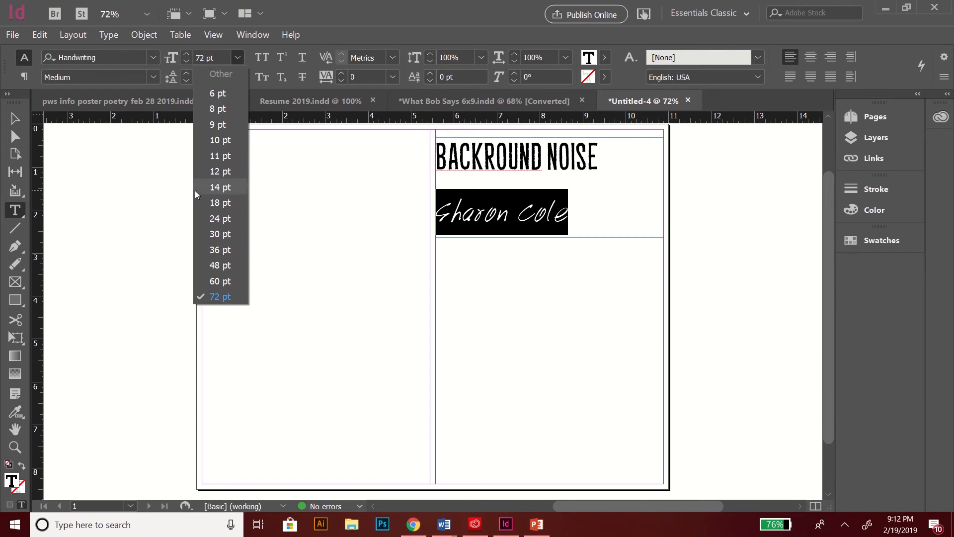
left_click(217, 202)
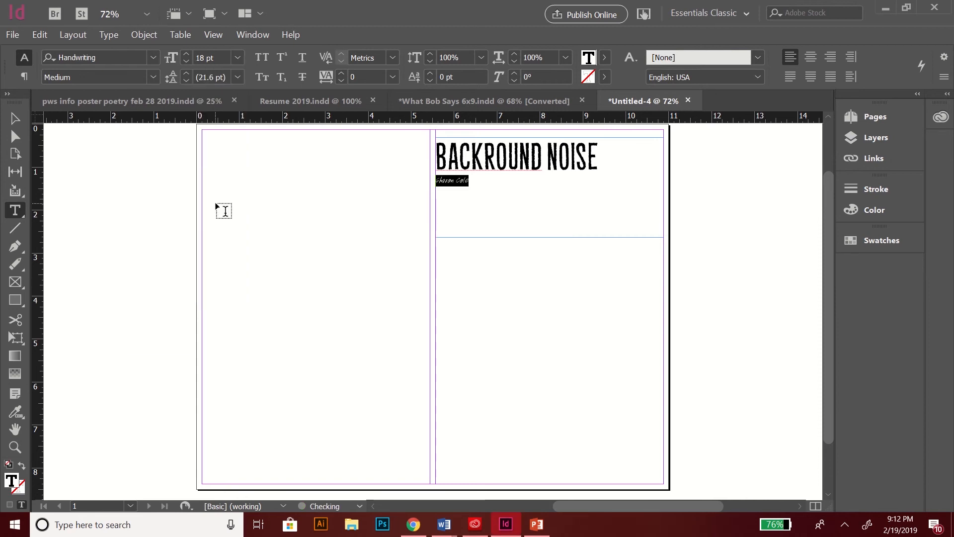
left_click(237, 58)
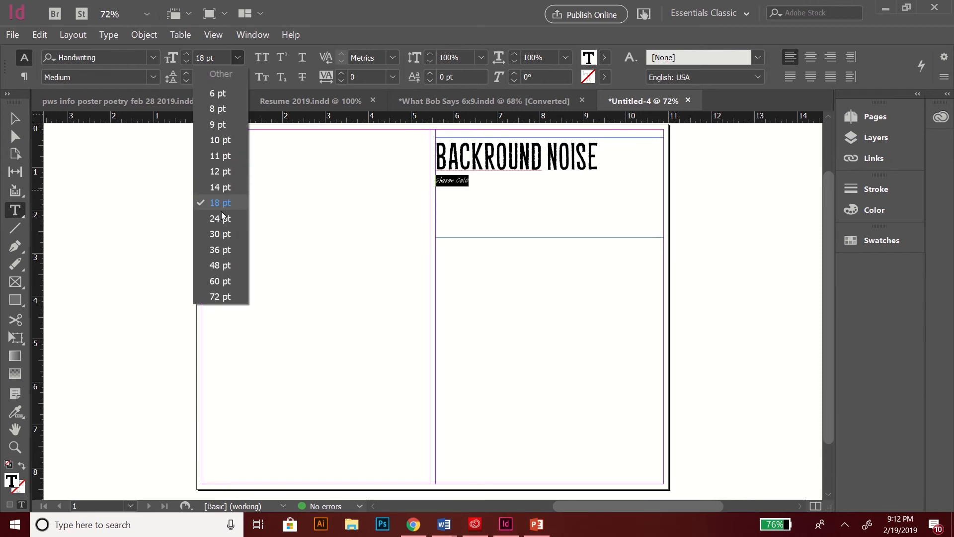
left_click(222, 218)
left_click(237, 58)
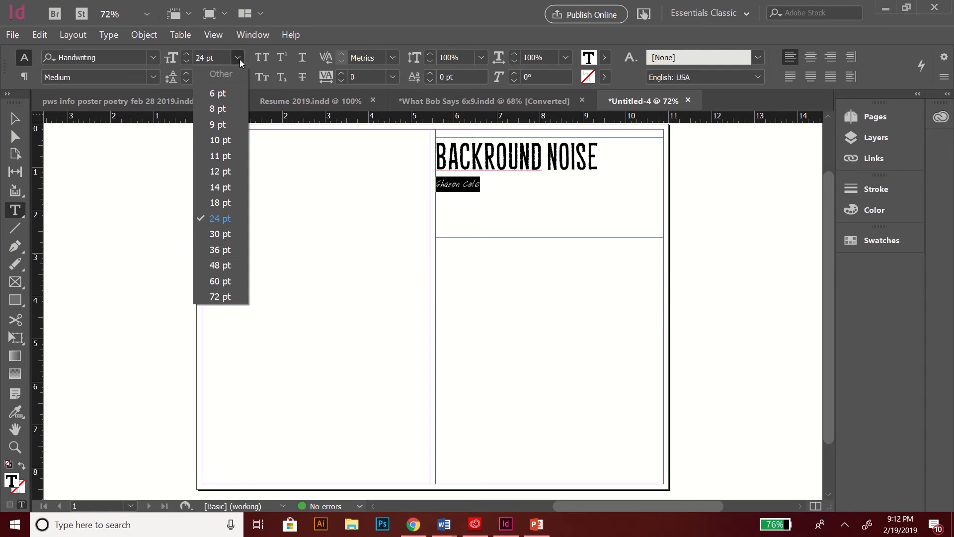
left_click(219, 230)
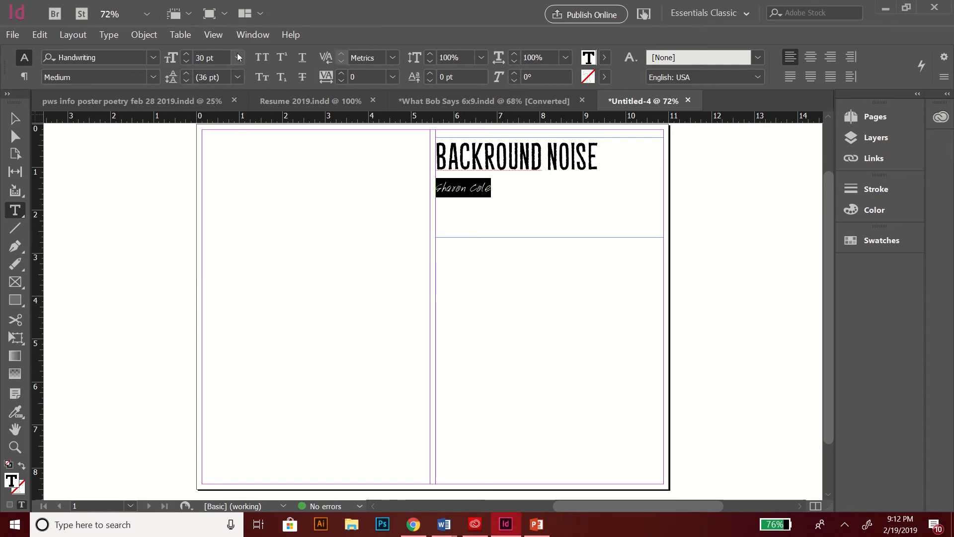
left_click(238, 58)
left_click(218, 249)
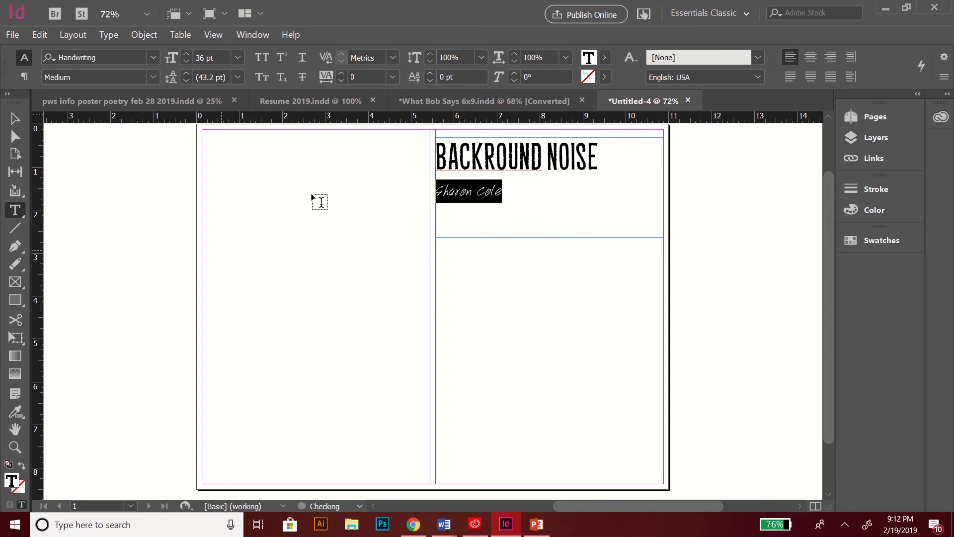
Step: Select both the heading and name lines together
left_click(491, 192)
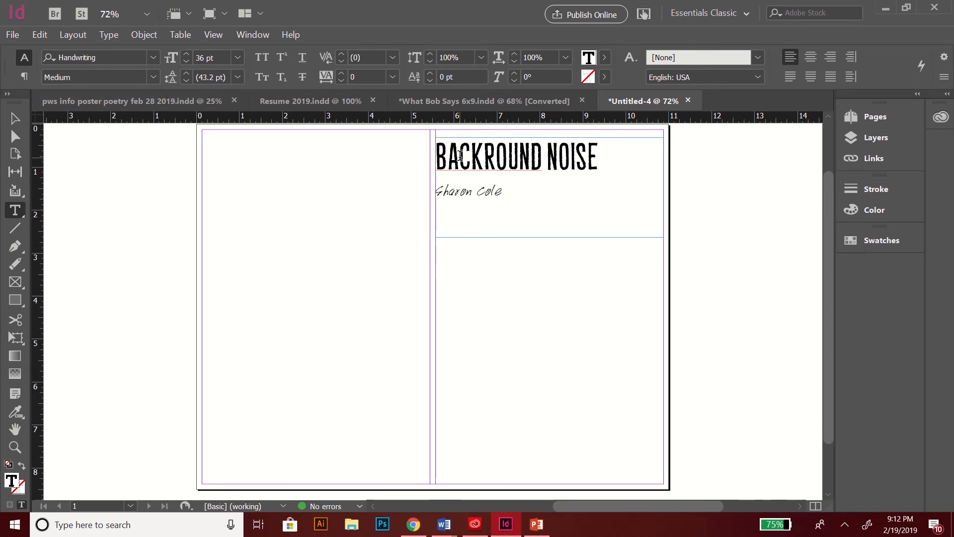
left_click_drag(502, 193, 421, 164)
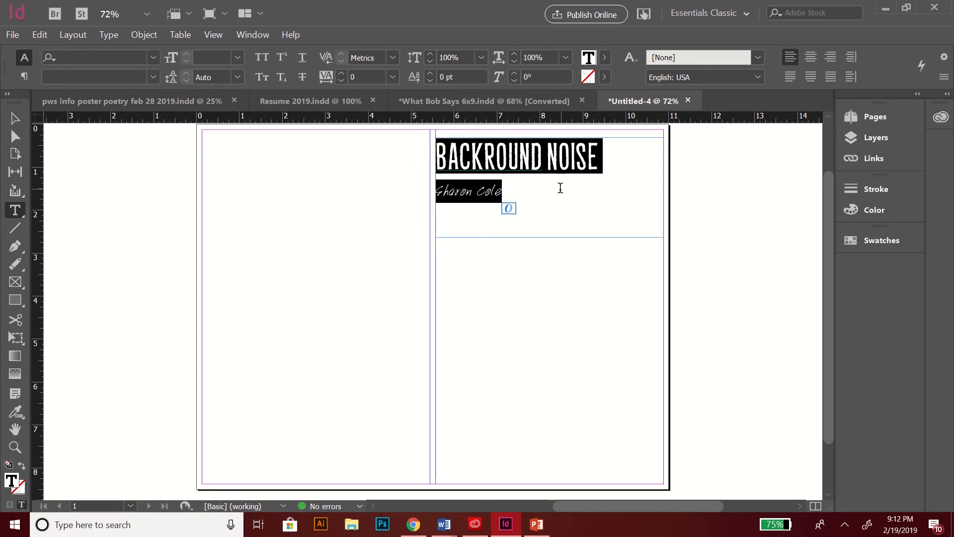
left_click_drag(561, 186, 419, 191)
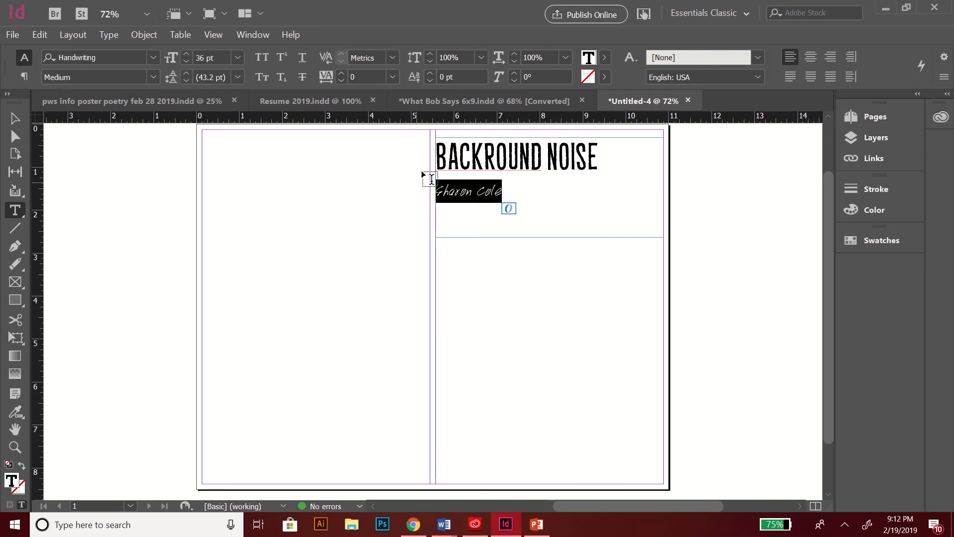
left_click(511, 187)
left_click_drag(512, 186, 425, 138)
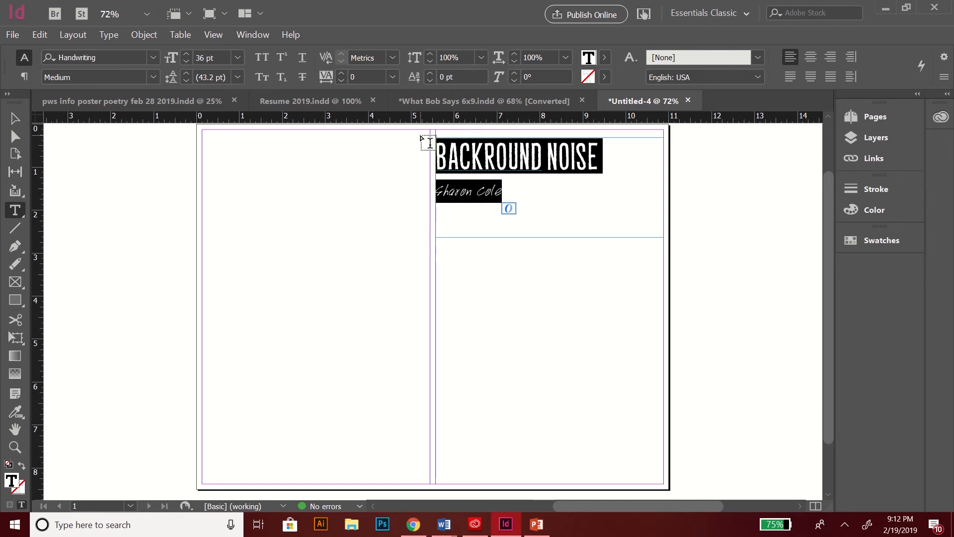
left_click(237, 77)
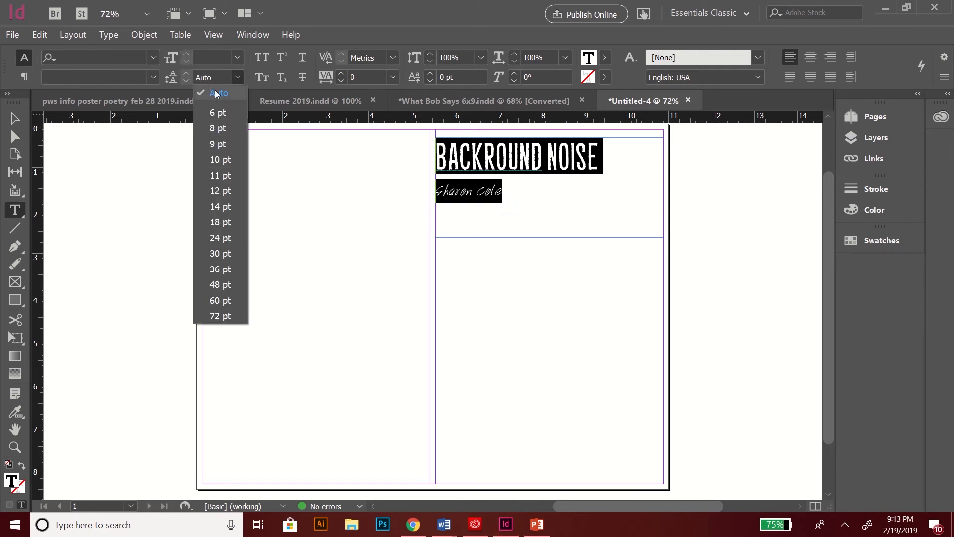
Step: Try 14, 18 and 24 pt leading, settling on 24 pt for both lines
left_click(223, 206)
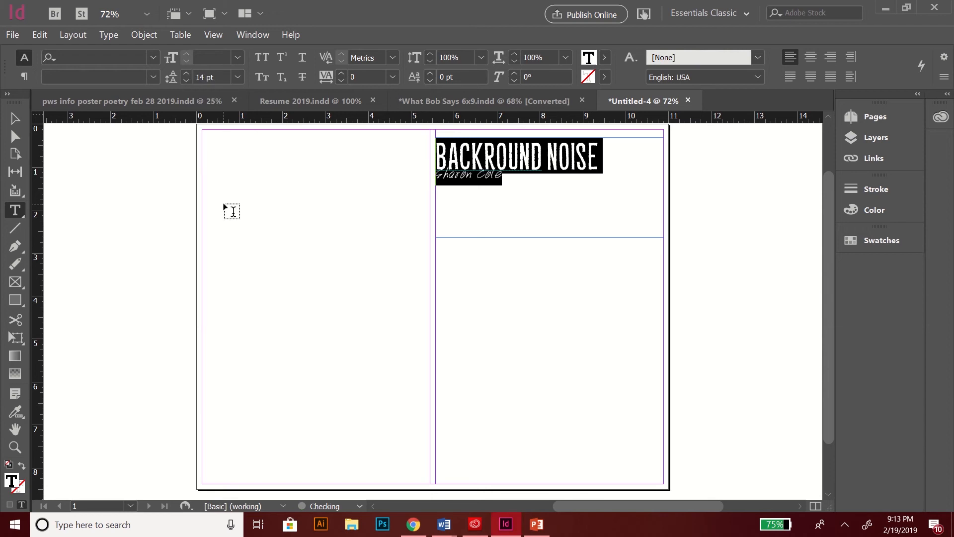
left_click(238, 77)
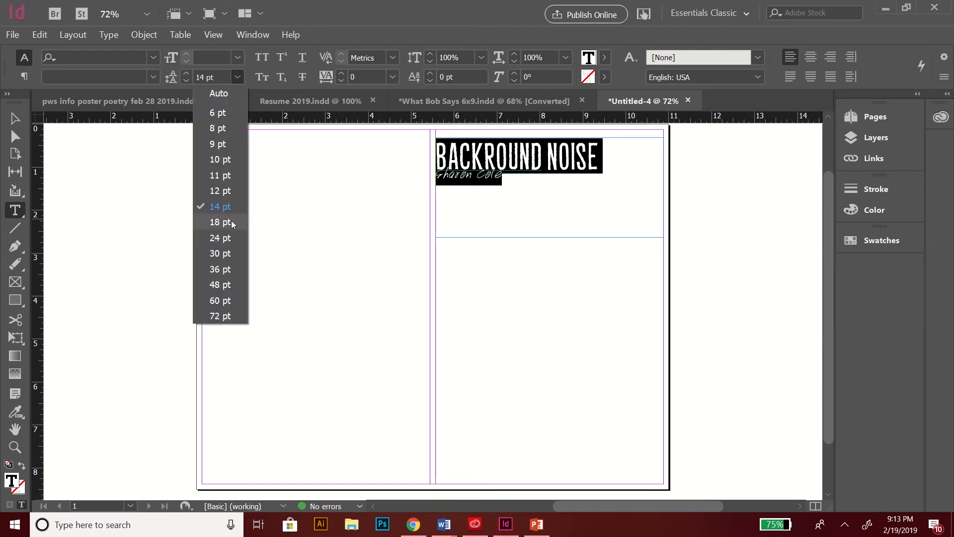
left_click(232, 222)
left_click(237, 77)
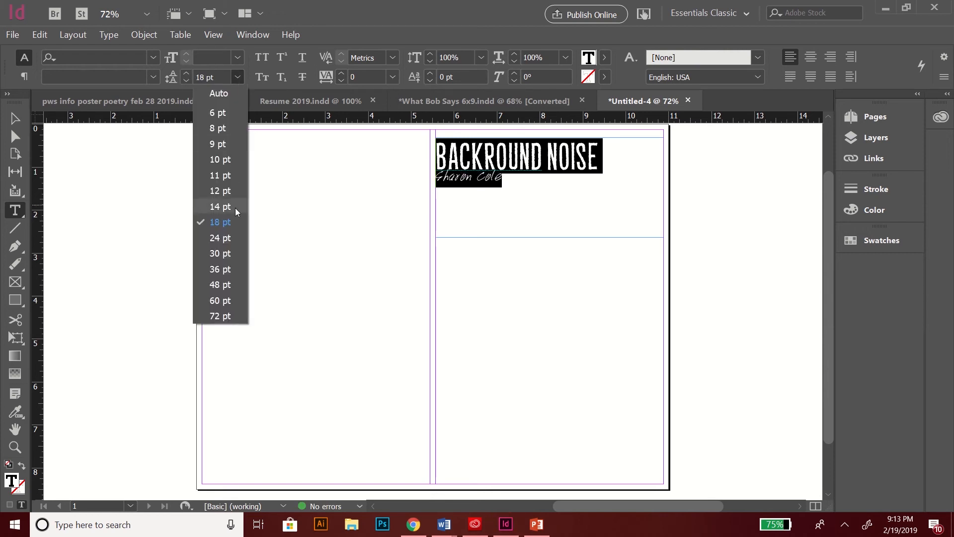
left_click(234, 240)
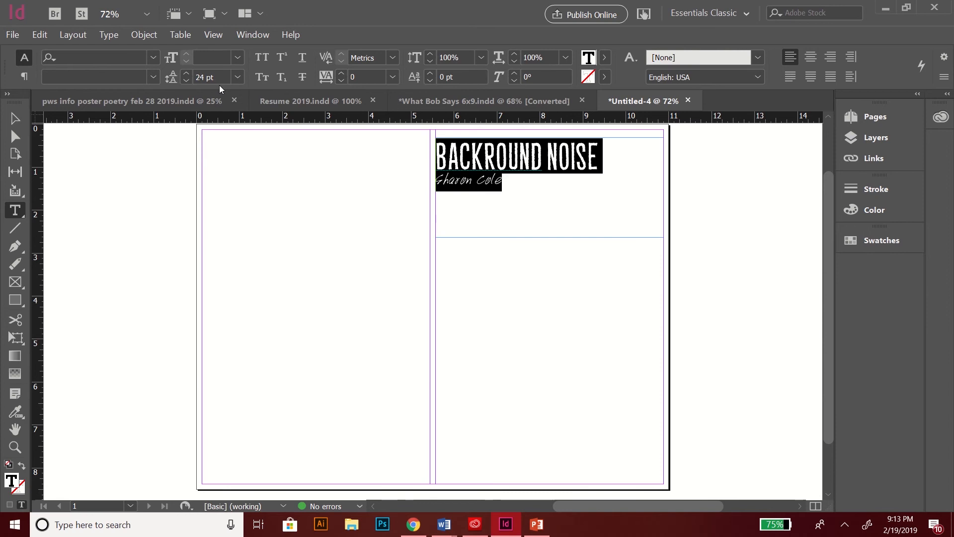
left_click(237, 77)
left_click(222, 215)
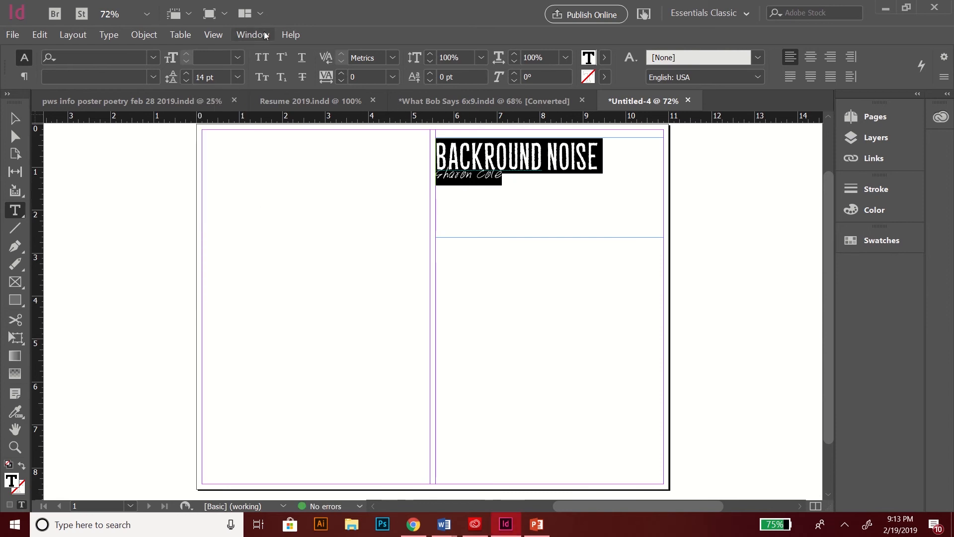
left_click(237, 77)
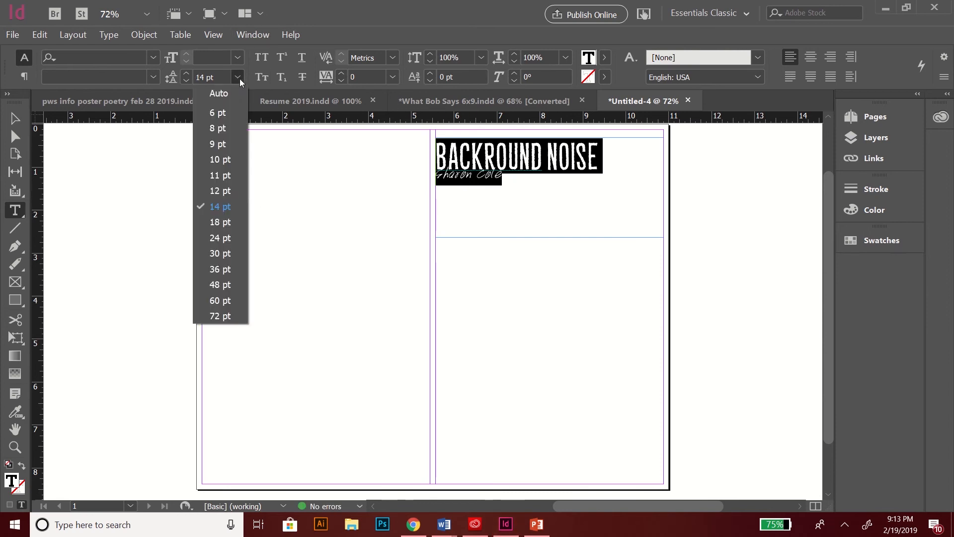
left_click(216, 224)
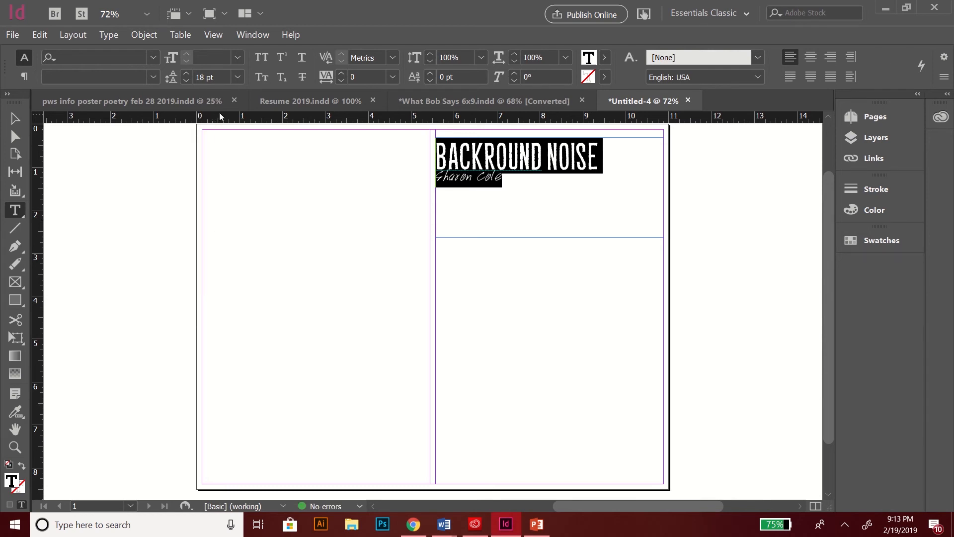
left_click(238, 77)
left_click(220, 238)
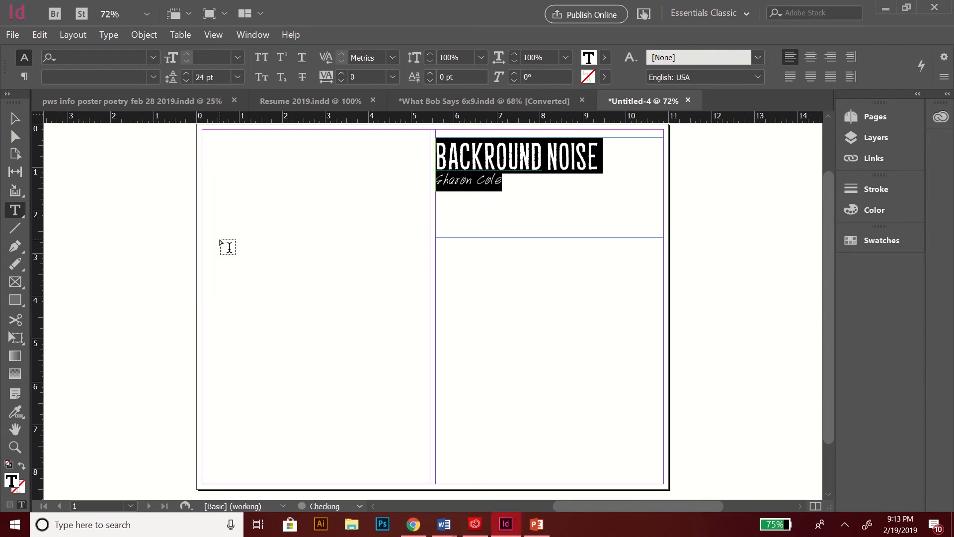
Step: Place the caret in the frame and select all its text
left_click(489, 161)
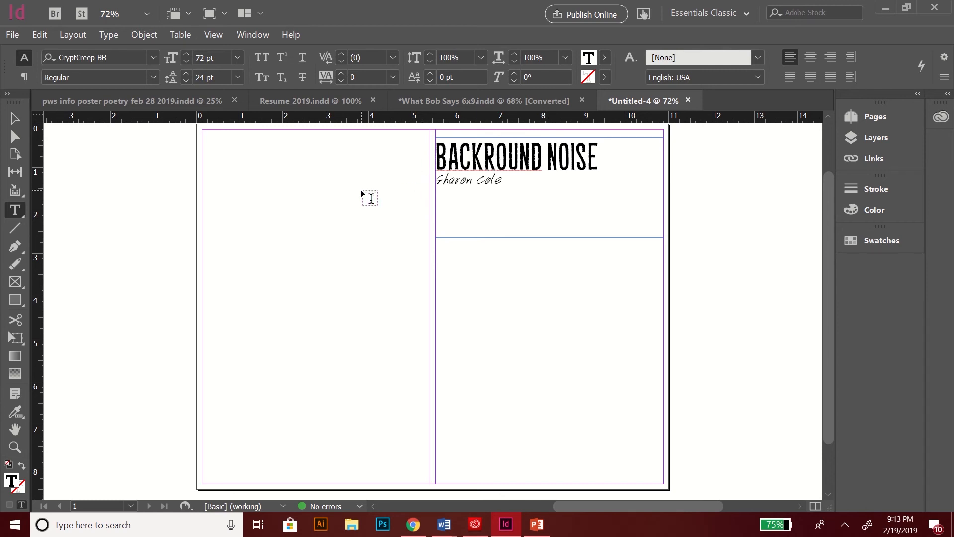
left_click(540, 184)
key("ctrl+a")
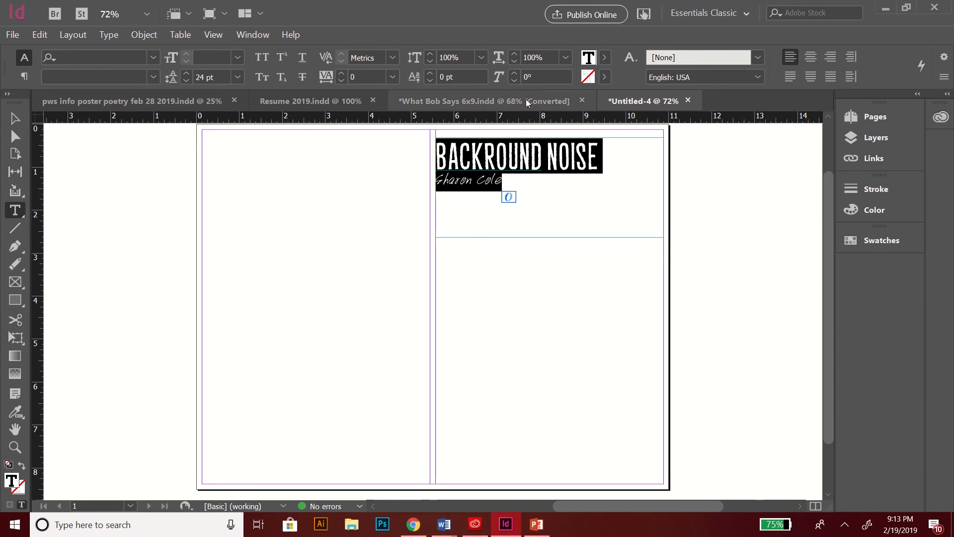
left_click(811, 58)
left_click(831, 57)
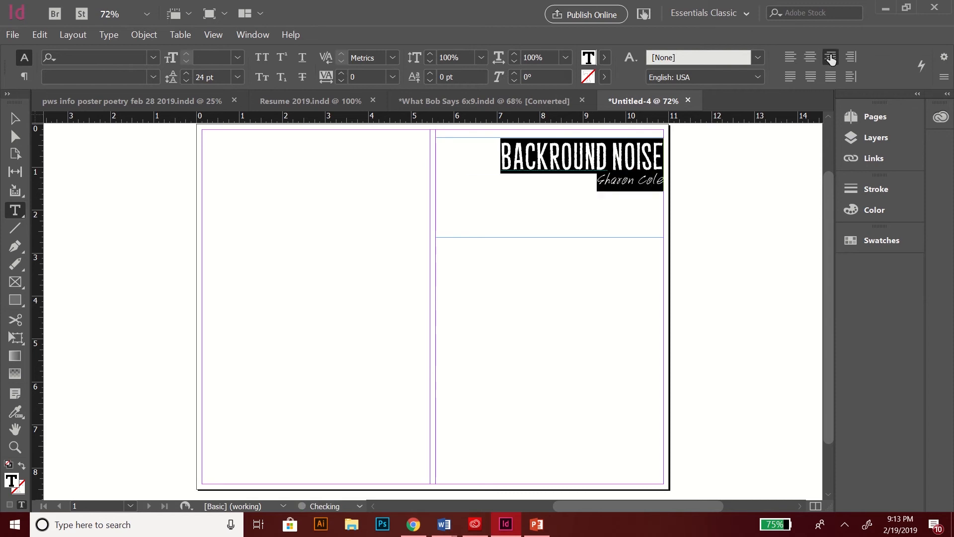
left_click(786, 60)
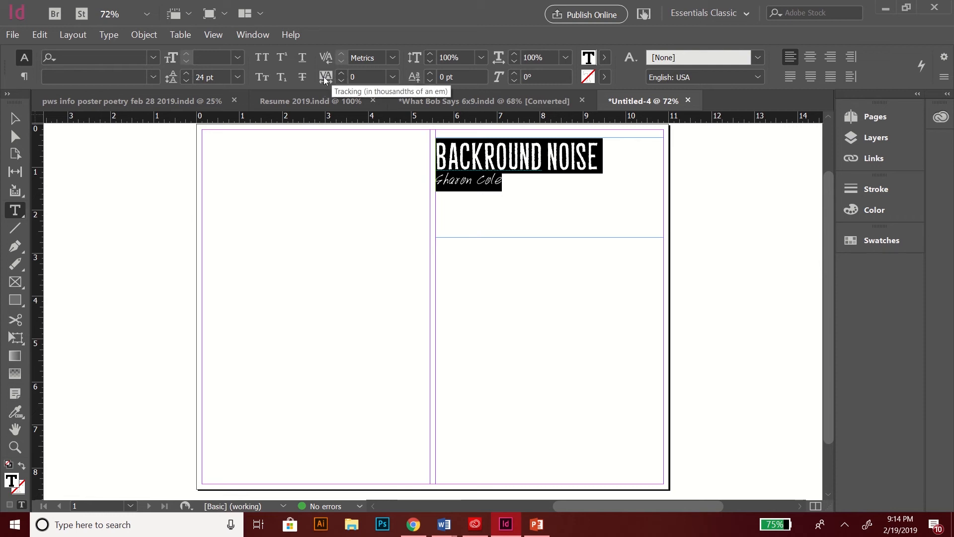
left_click(519, 158)
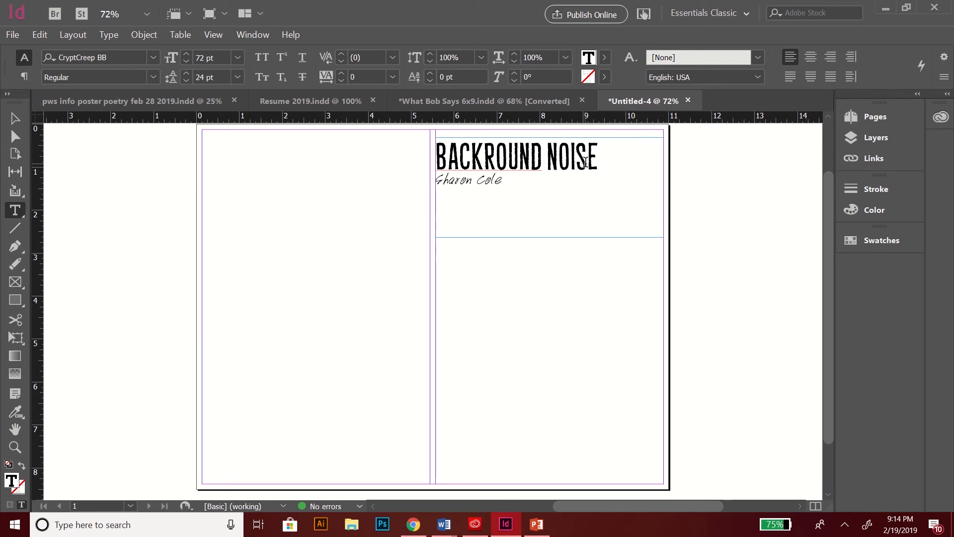
left_click_drag(599, 154, 440, 148)
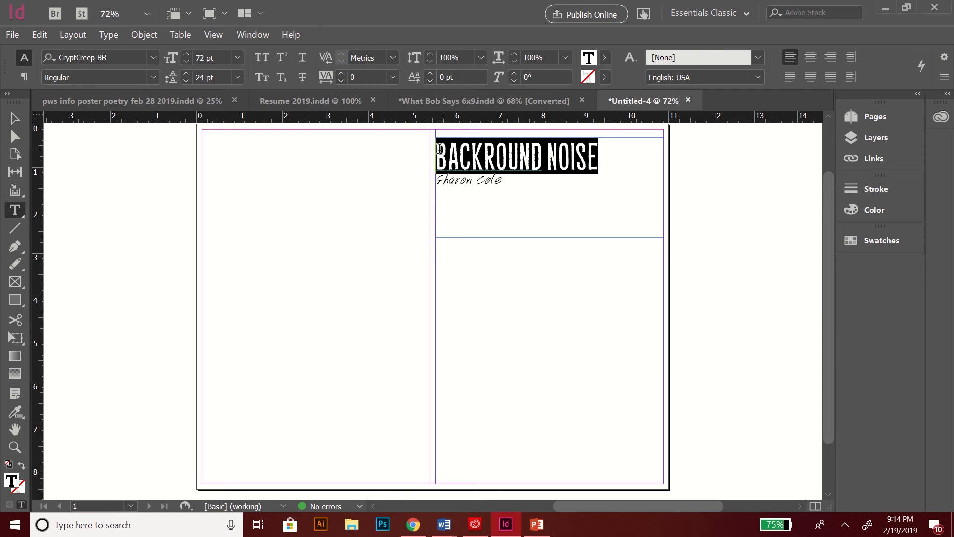
Step: Adjust the heading's tracking, trying -80 before settling on 80
left_click(342, 80)
left_click(341, 80)
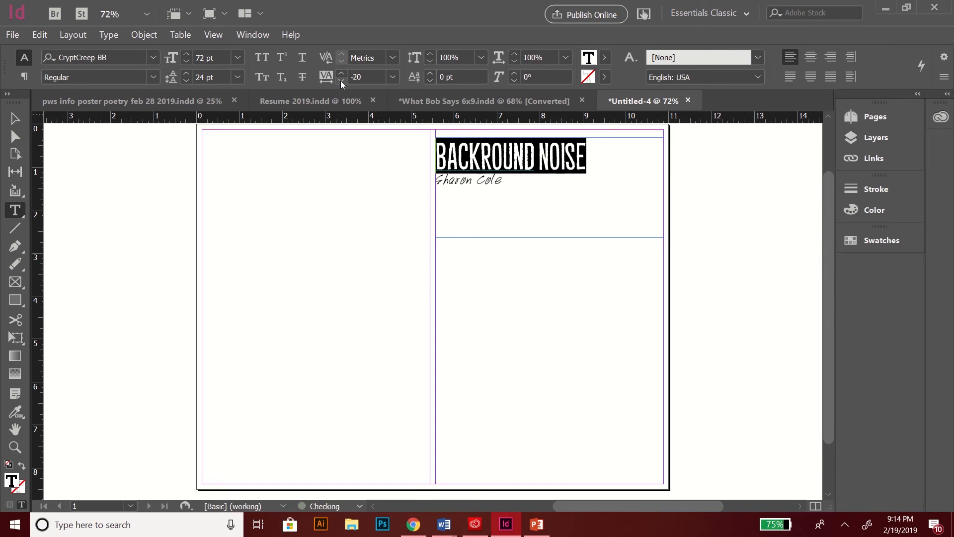
left_click(341, 80)
left_click(341, 80)
left_click(341, 80)
left_click(341, 80)
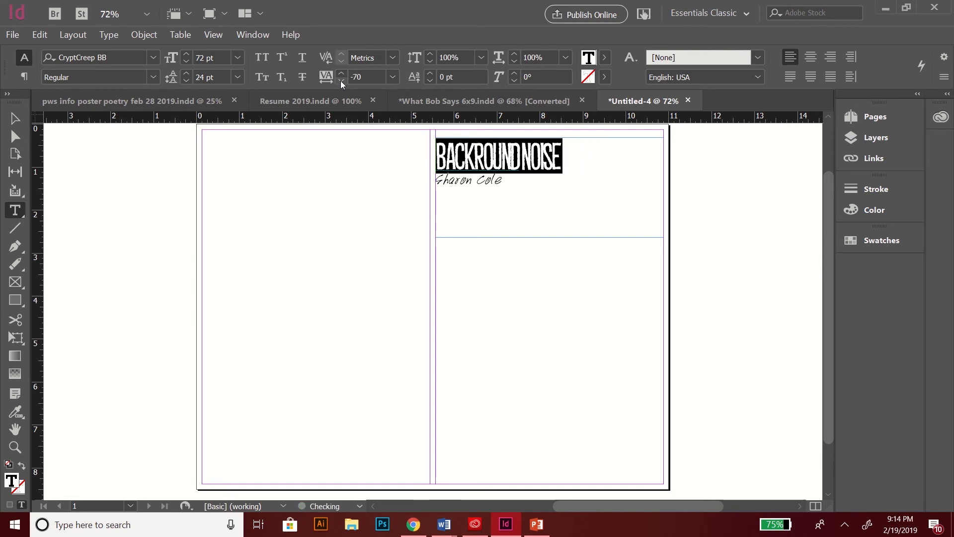
left_click(341, 80)
left_click(340, 81)
left_click(342, 76)
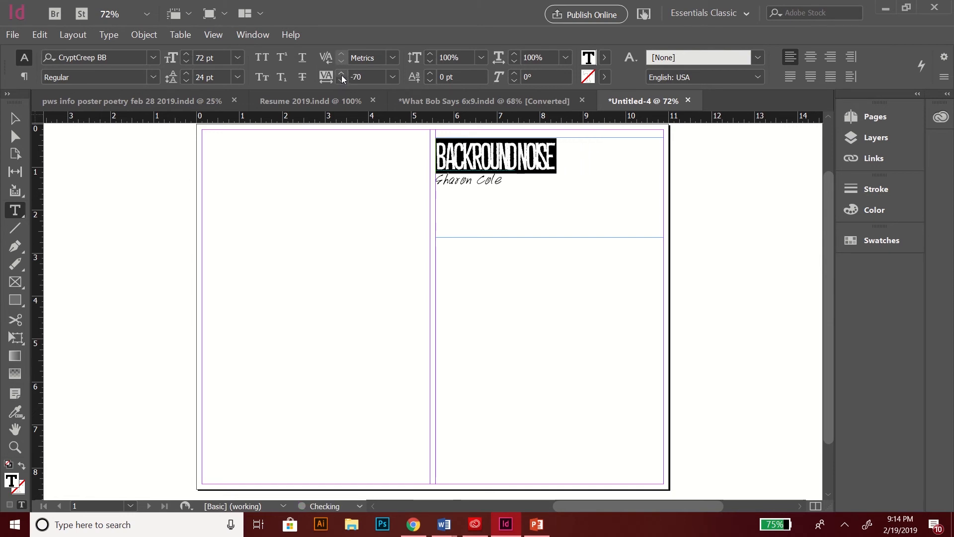
left_click(342, 75)
left_click(341, 75)
left_click(341, 76)
left_click(341, 76)
left_click(342, 75)
left_click(342, 75)
left_click(341, 75)
left_click(342, 75)
left_click(341, 76)
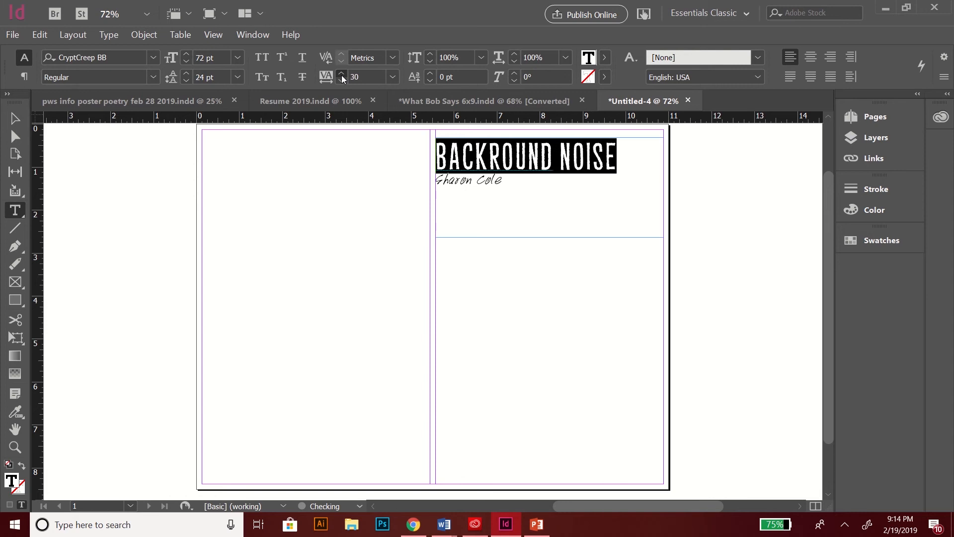
left_click(341, 76)
left_click(341, 75)
left_click(341, 76)
left_click(341, 76)
left_click(342, 75)
left_click(341, 76)
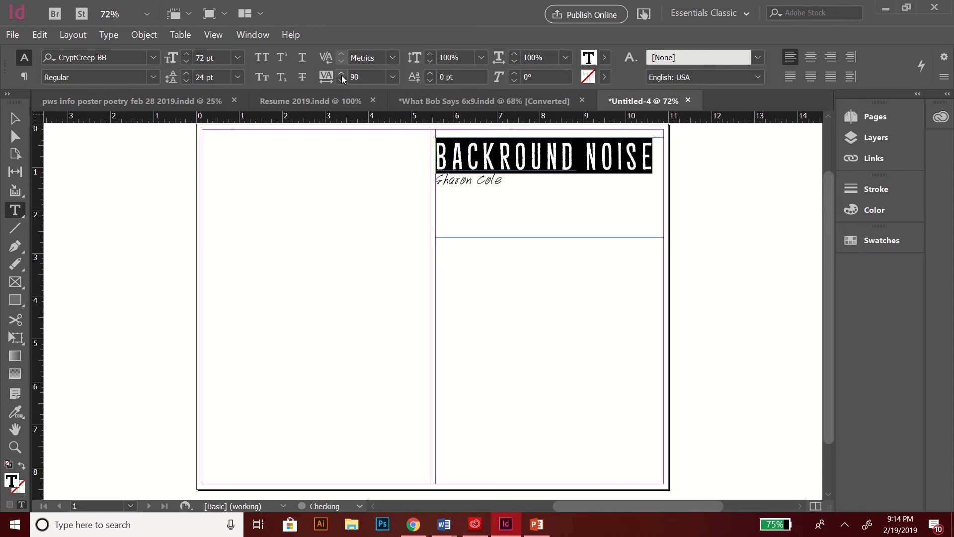
left_click(339, 79)
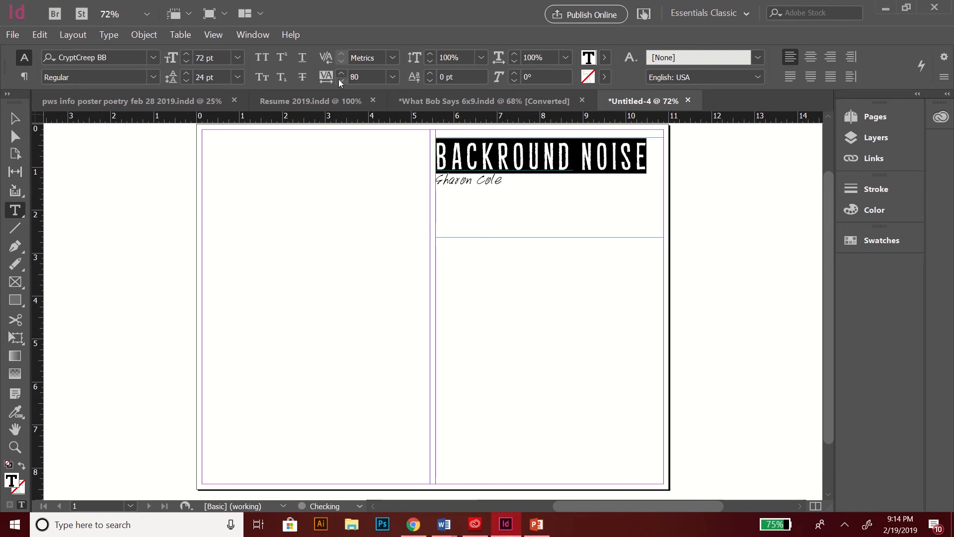
Step: Correct the misspelled 'Backround' to 'Background' using the spelling suggestion
left_click(538, 160)
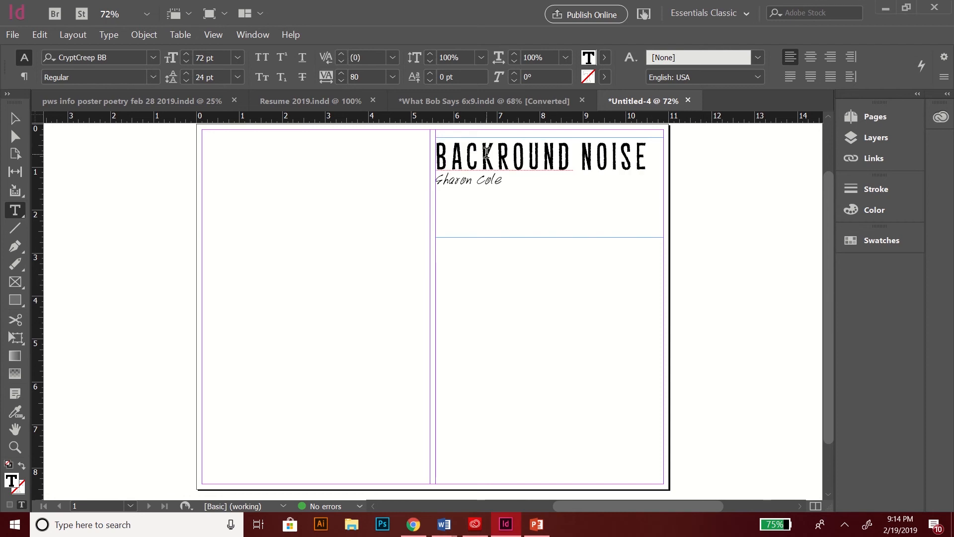
right_click(505, 154)
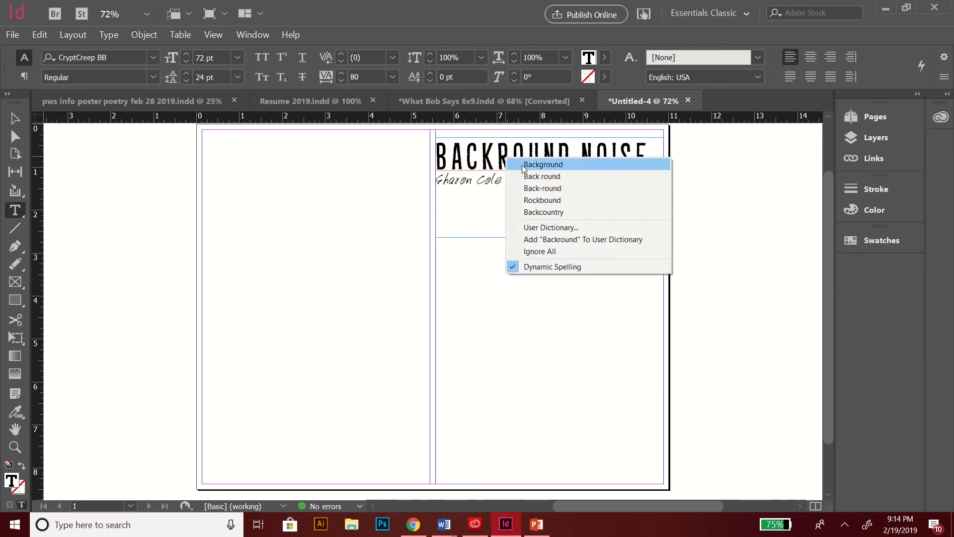
left_click(543, 164)
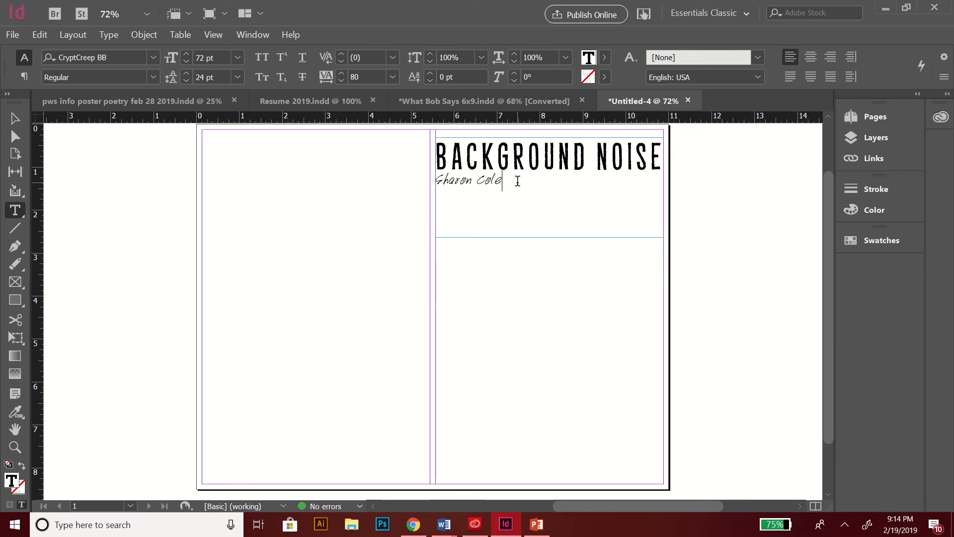
left_click_drag(515, 179, 424, 178)
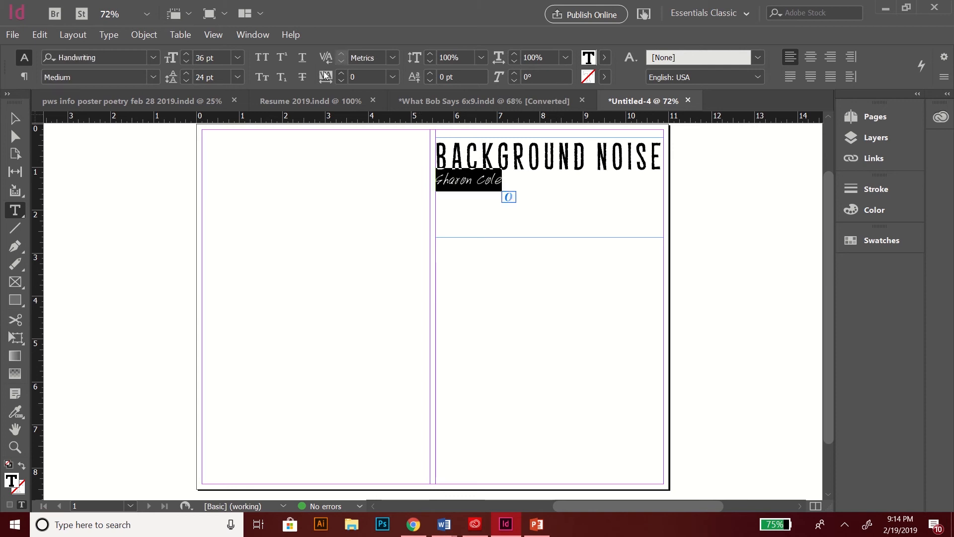
left_click(341, 74)
left_click(341, 74)
left_click(341, 74)
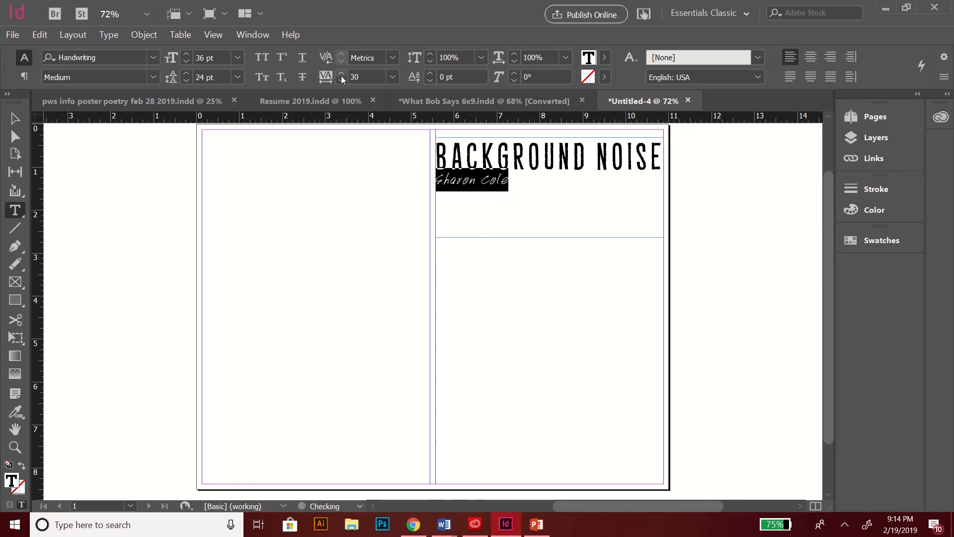
left_click(341, 74)
left_click(342, 74)
left_click(463, 194)
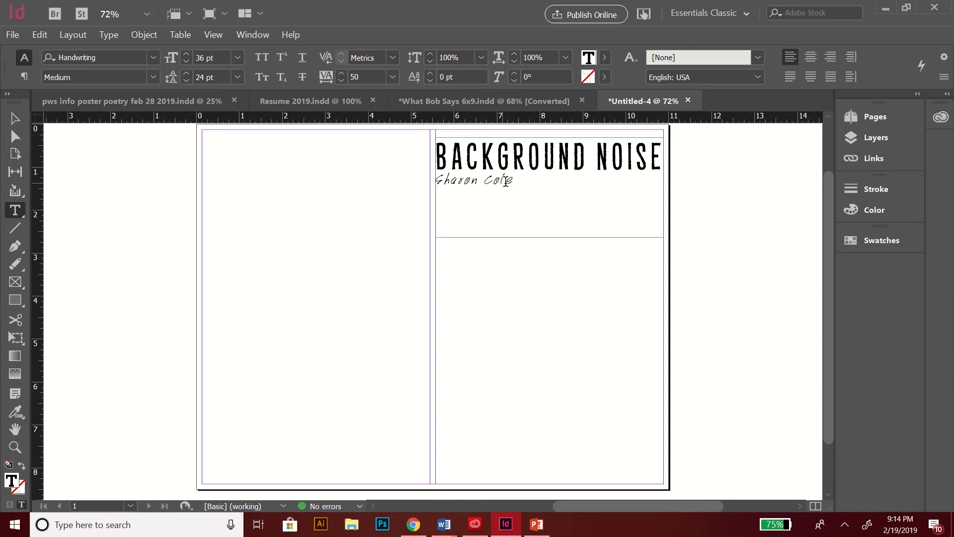
left_click_drag(514, 180, 418, 183)
left_click(393, 77)
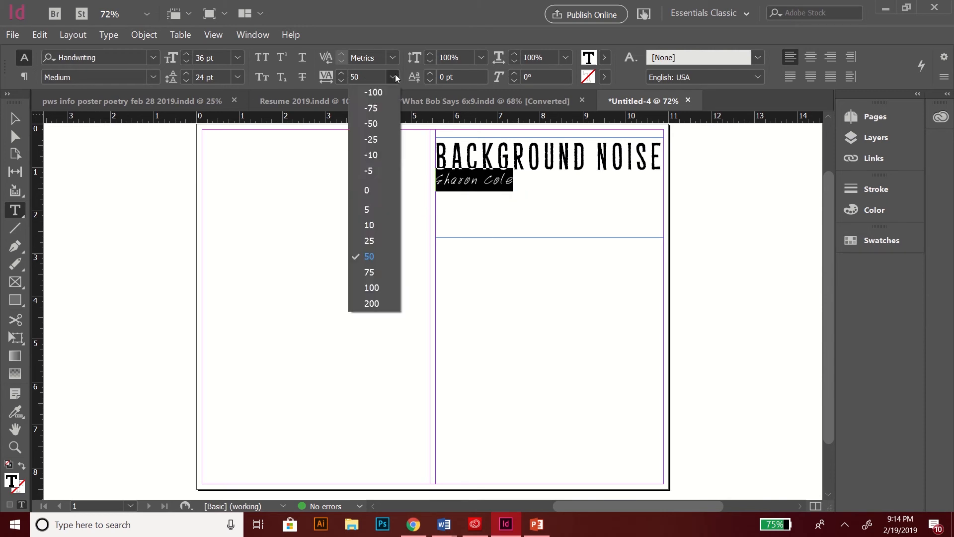
left_click(381, 187)
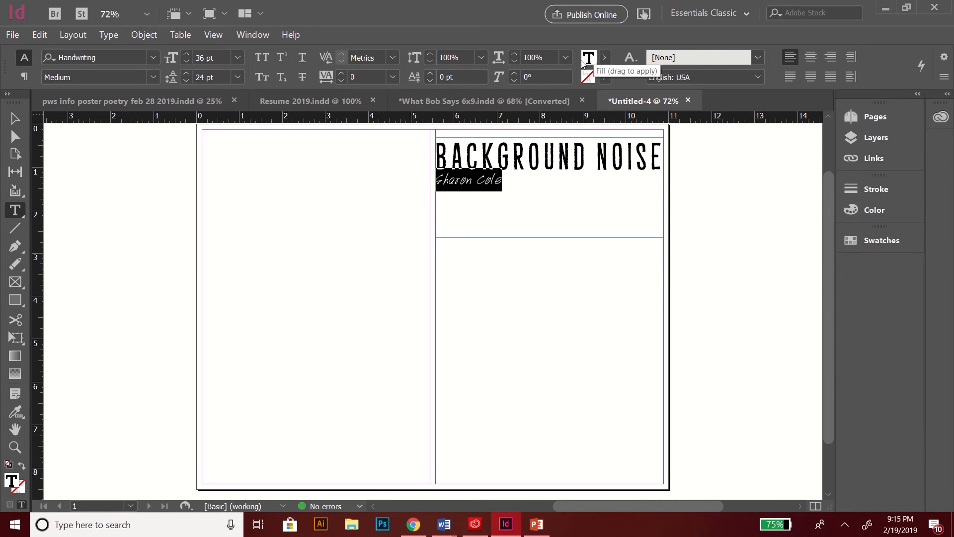
left_click(603, 144)
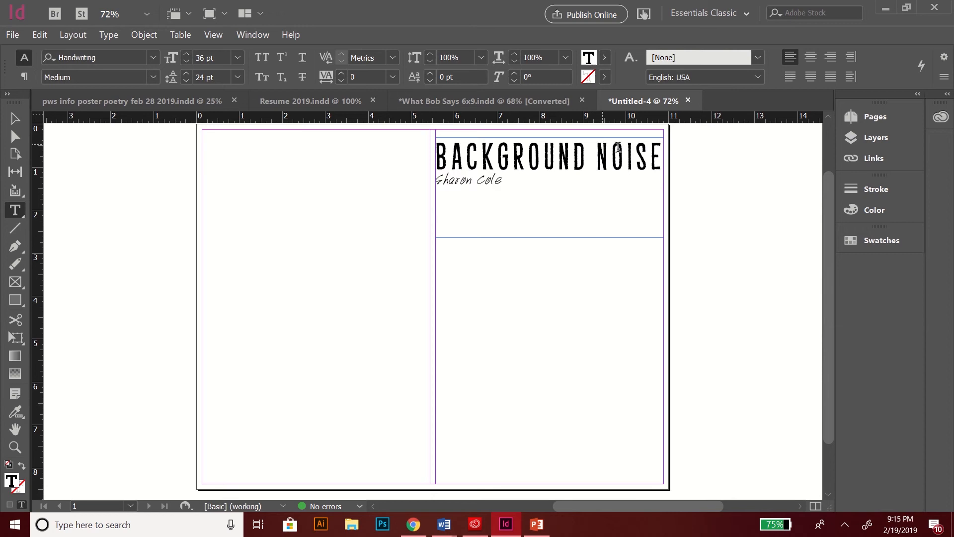
Step: Fill the BACKGROUND NOISE heading with the C=15 M=100 Y=100 K=0 red swatch
left_click_drag(663, 151, 431, 158)
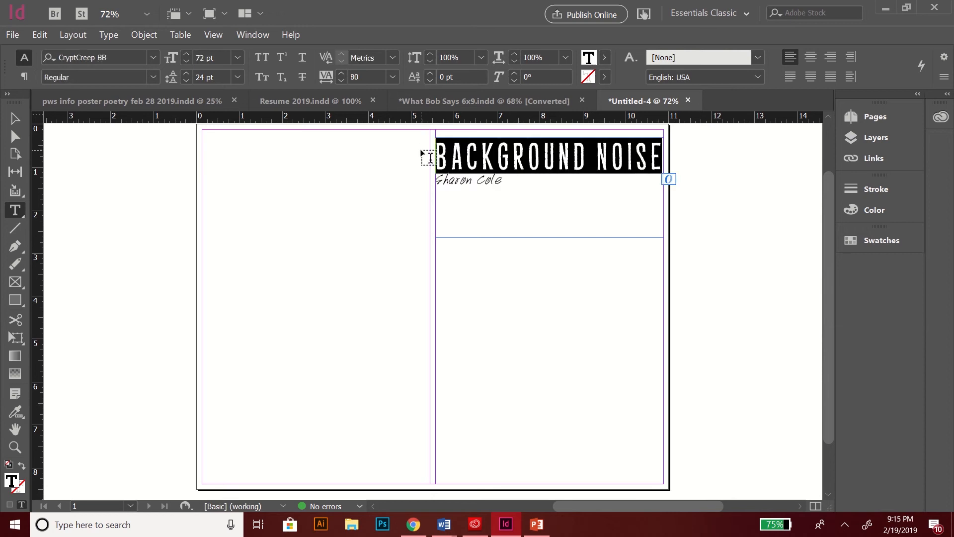
left_click(605, 58)
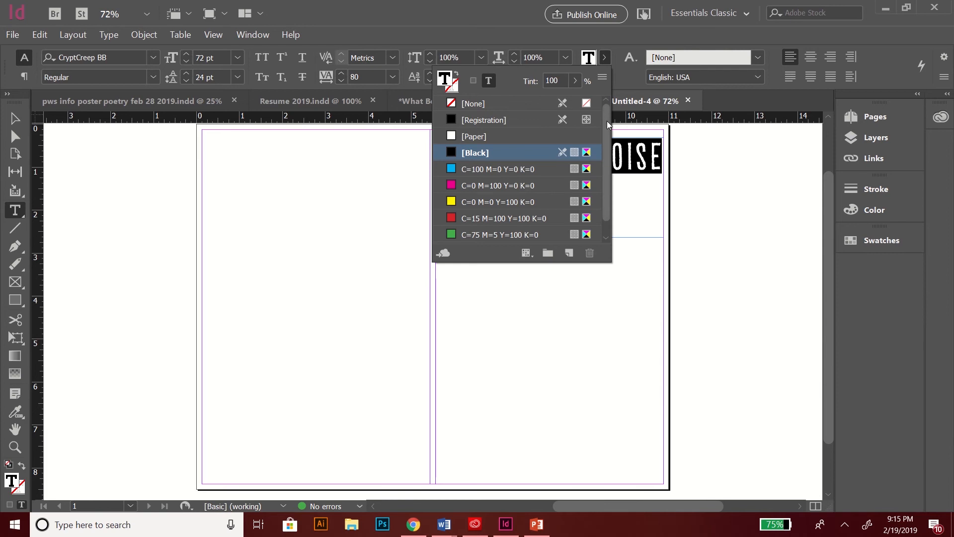
left_click_drag(608, 125, 607, 133)
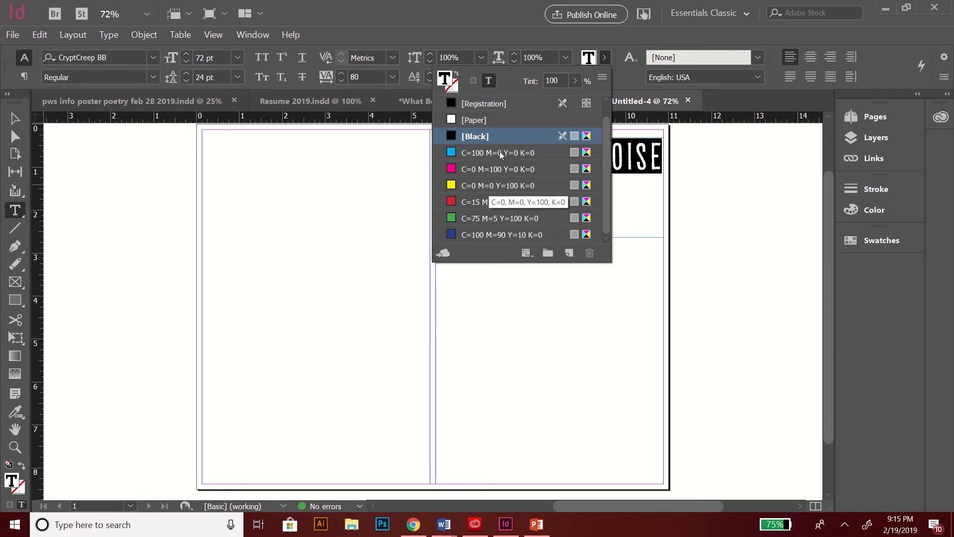
left_click(486, 203)
left_click(616, 150)
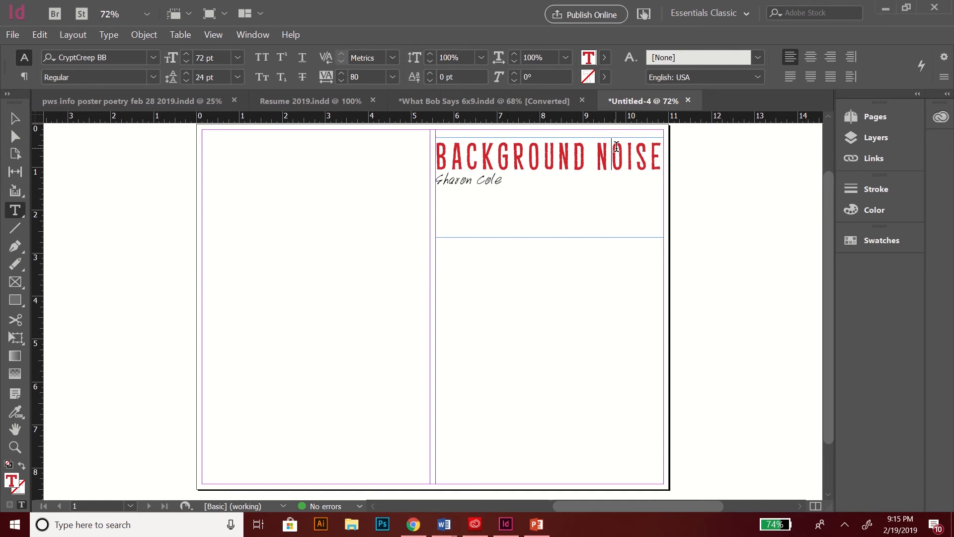
left_click_drag(661, 155, 420, 160)
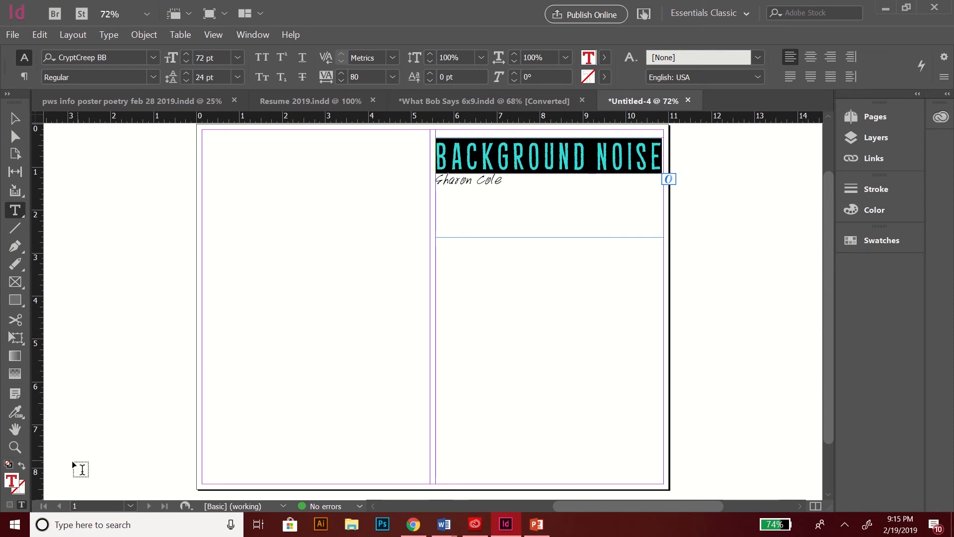
double_click(9, 481)
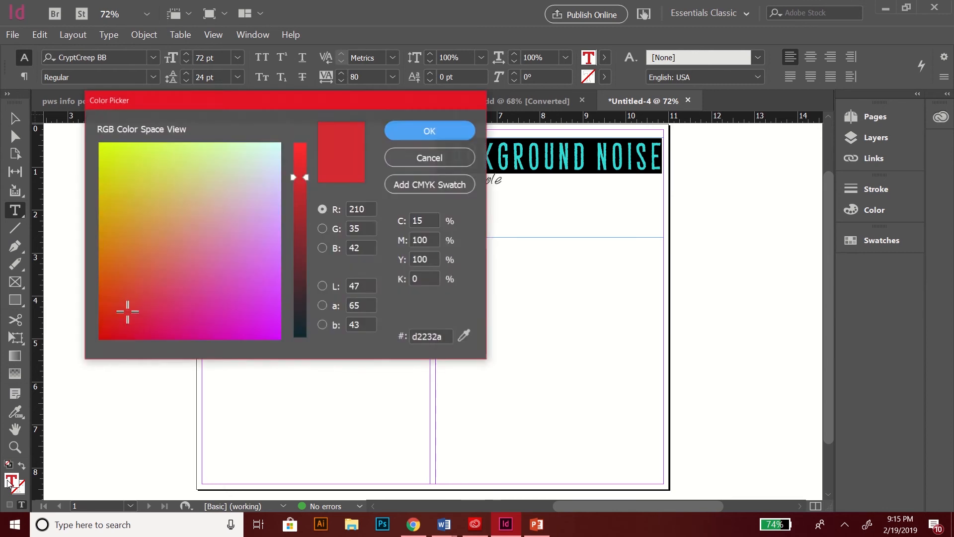
mouse_move(120, 271)
left_mouse_down()
mouse_move(144, 234)
mouse_move(230, 298)
mouse_move(166, 187)
mouse_move(235, 282)
mouse_move(130, 260)
mouse_move(144, 206)
mouse_move(189, 209)
mouse_move(198, 229)
mouse_move(154, 226)
mouse_move(170, 188)
left_mouse_up()
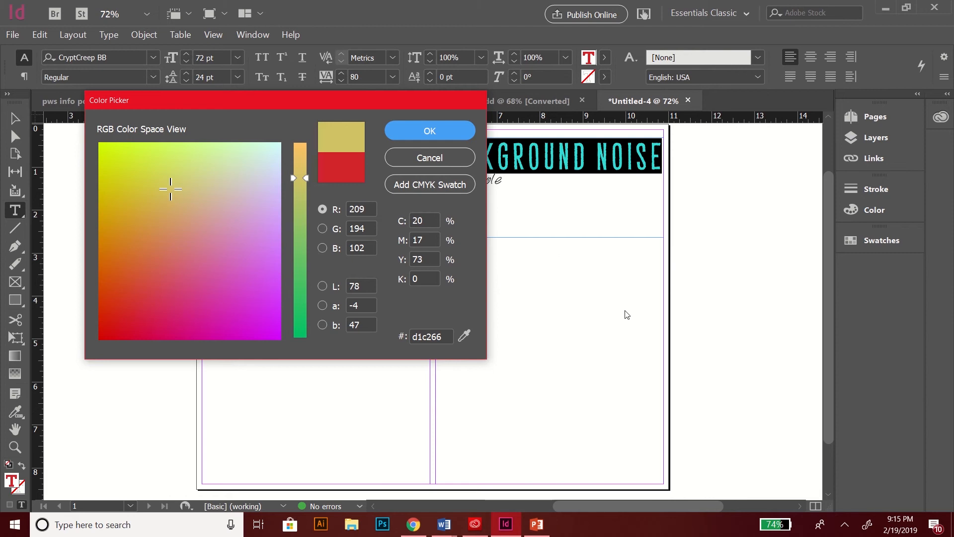
left_click(464, 334)
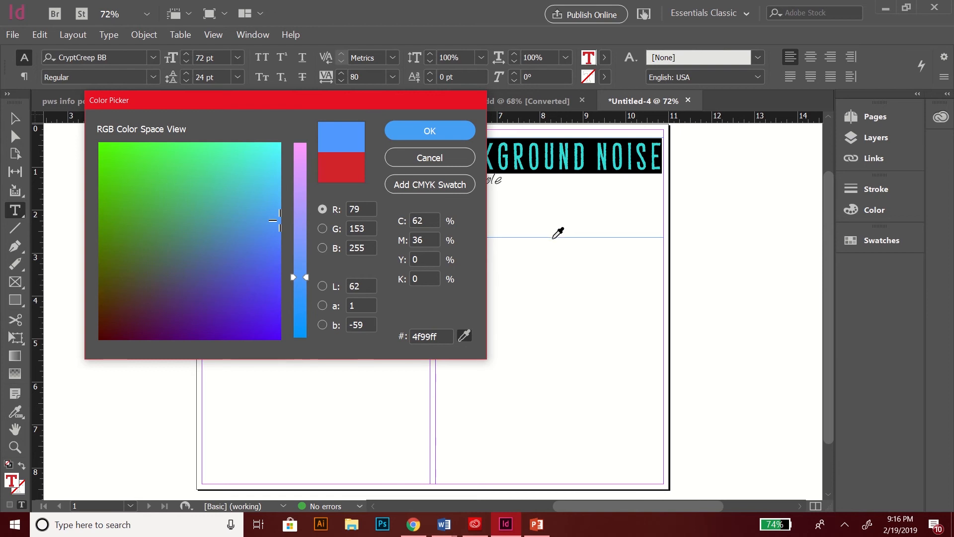
left_click(555, 254)
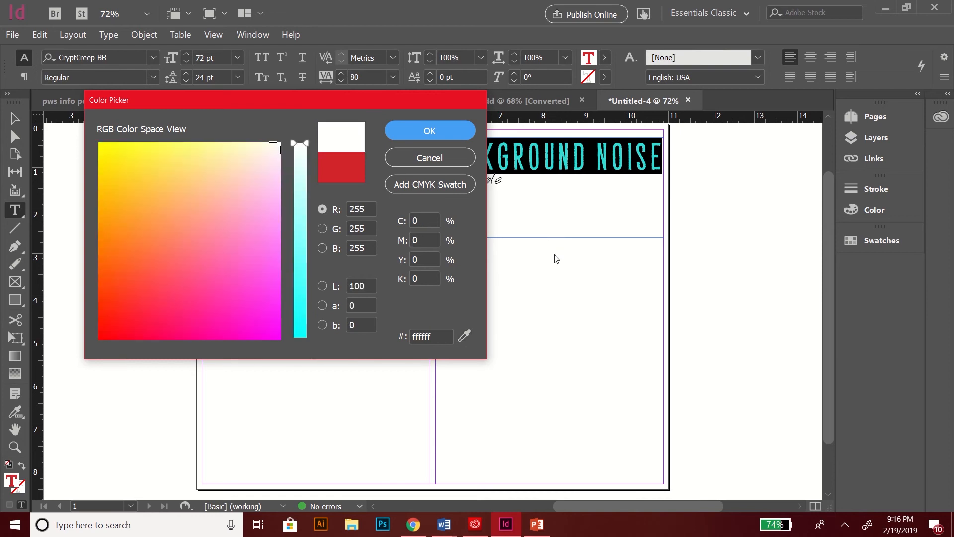
left_click(420, 160)
left_click(470, 156)
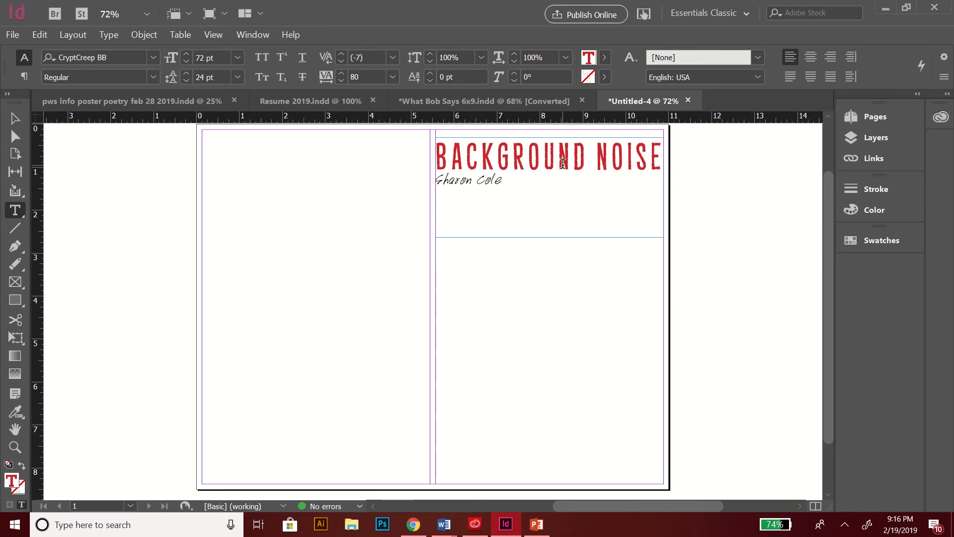
left_click_drag(663, 158, 481, 158)
Step: Give the red BACKGROUND NOISE title a black outline stroke colour
left_click(415, 170)
left_click_drag(664, 152, 430, 145)
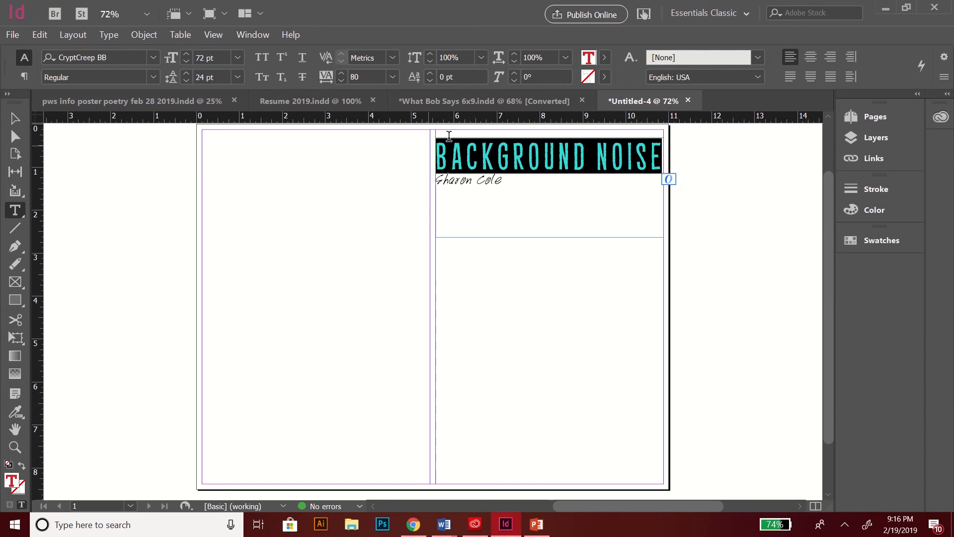
left_click(605, 77)
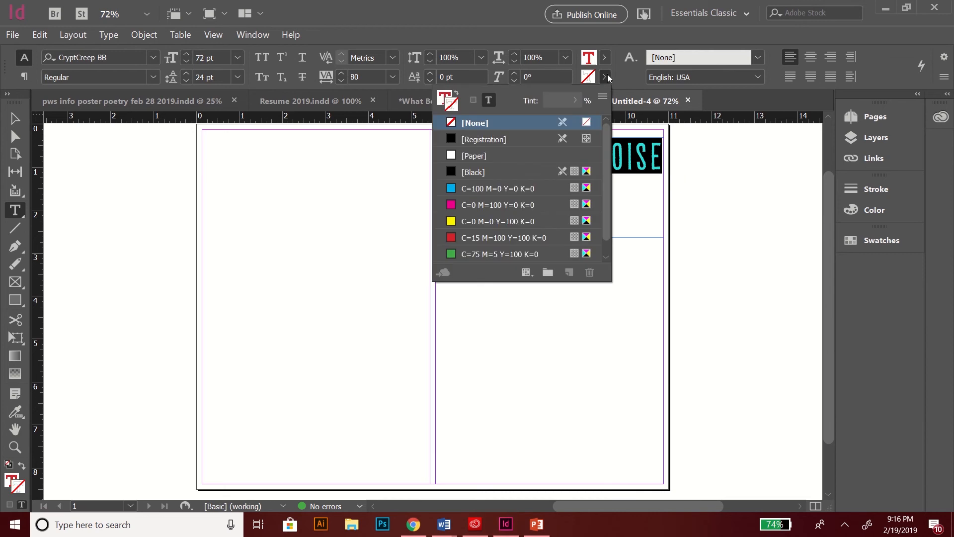
left_click(511, 168)
left_click(663, 158)
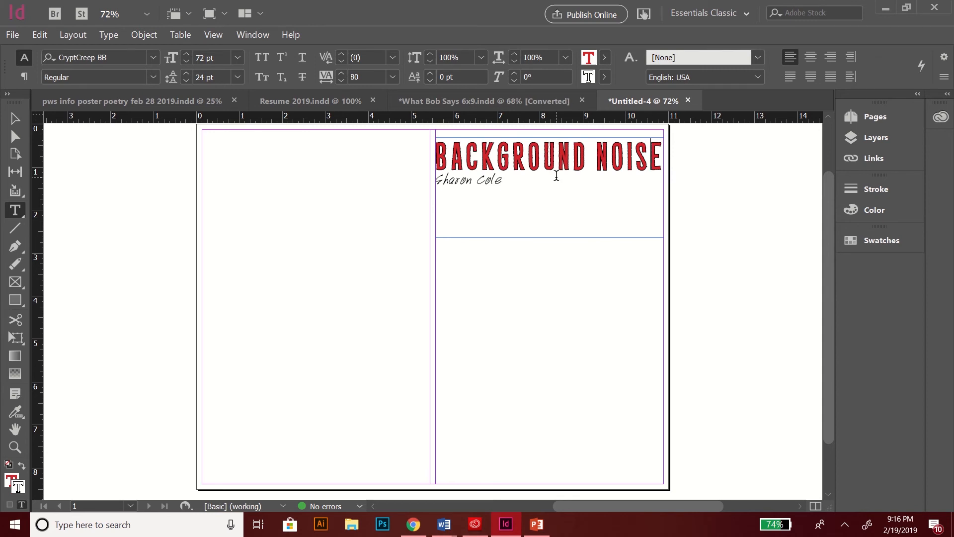
key("shift+Left")
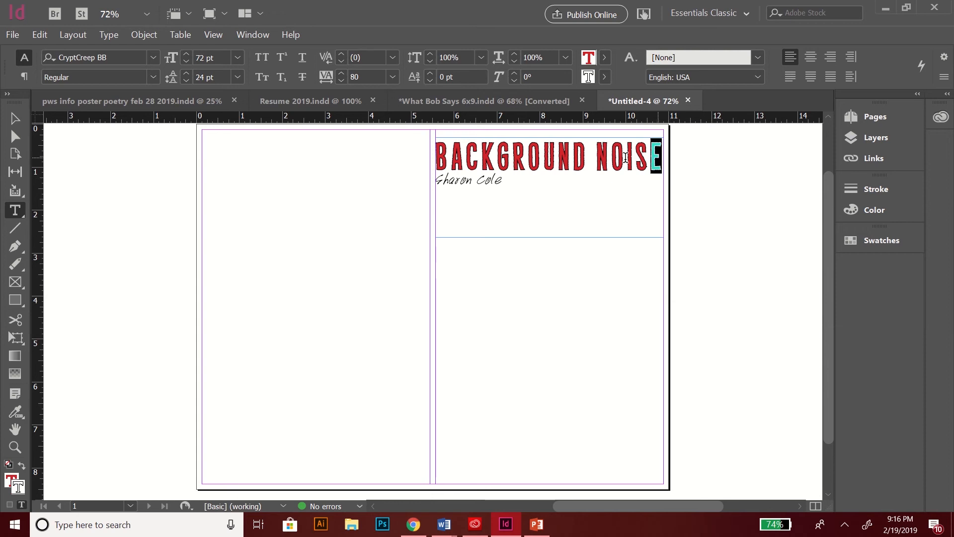
key("shift+Left")
key("shift+Left")
key("shift+Left")
key("shift+Left")
key("shift+Left")
key("shift+Left")
key("shift+Left")
key("shift+Left")
key("shift+Left")
key("shift+Left")
key("shift+Left")
key("shift+Left")
key("shift+Left")
key("shift+Left")
key("shift+Left")
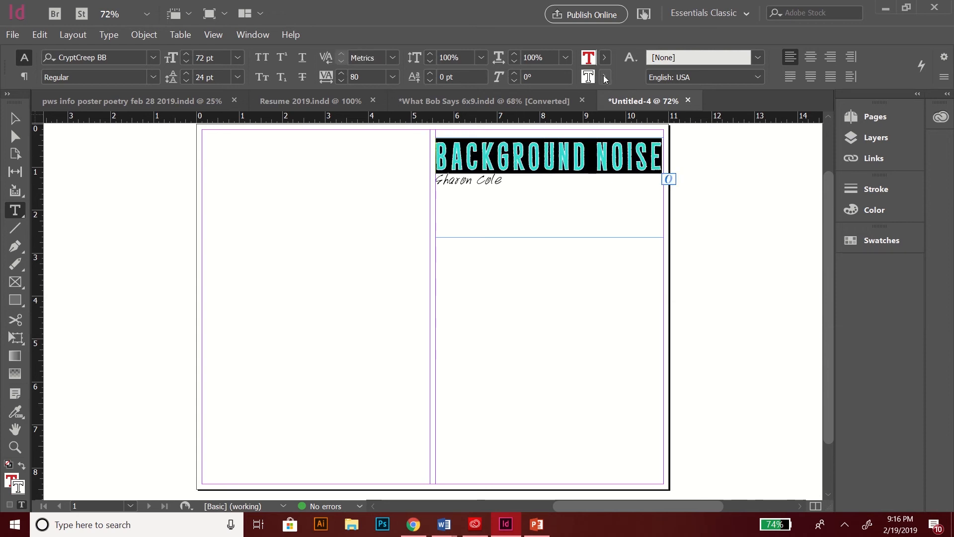
left_click(605, 78)
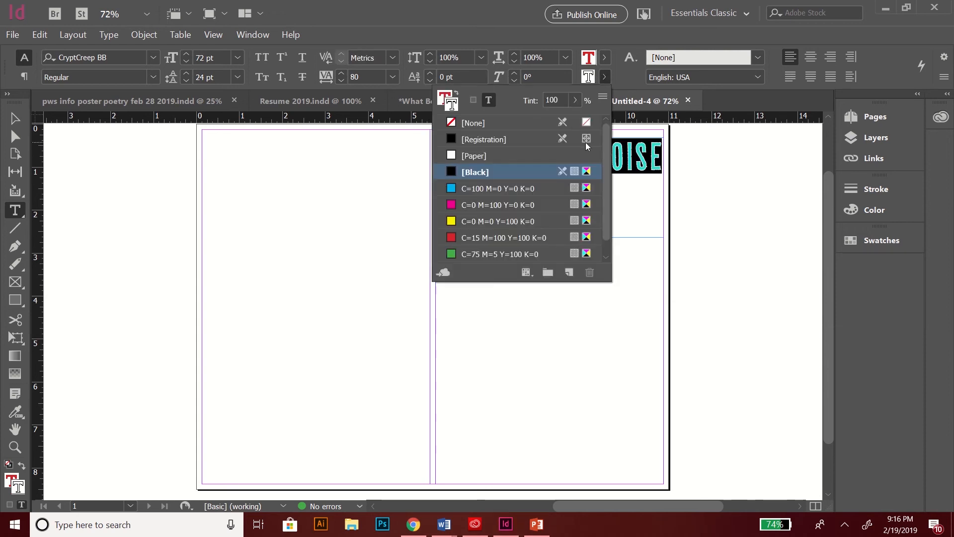
left_click(604, 79)
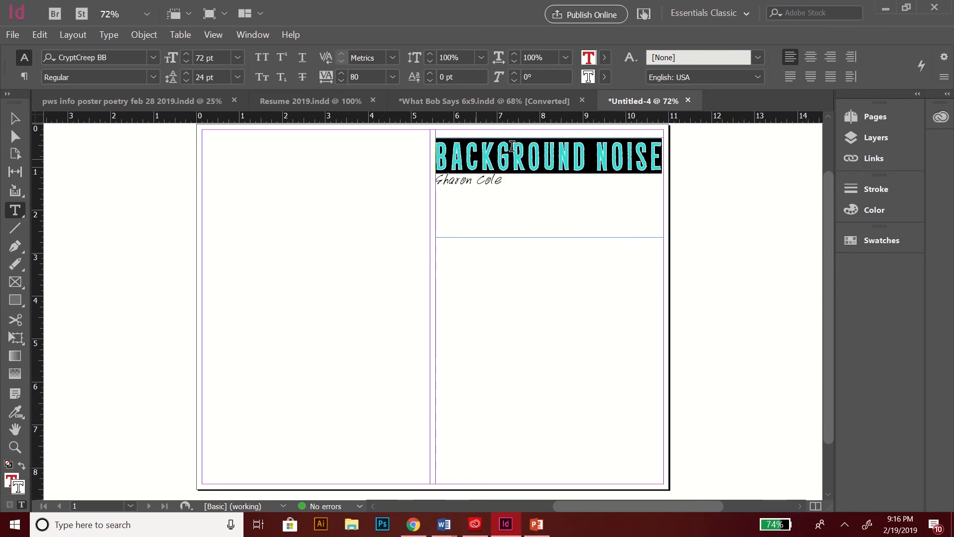
Step: Bring up the stroke settings and reselect the whole BACKGROUND NOISE title
left_click(858, 190)
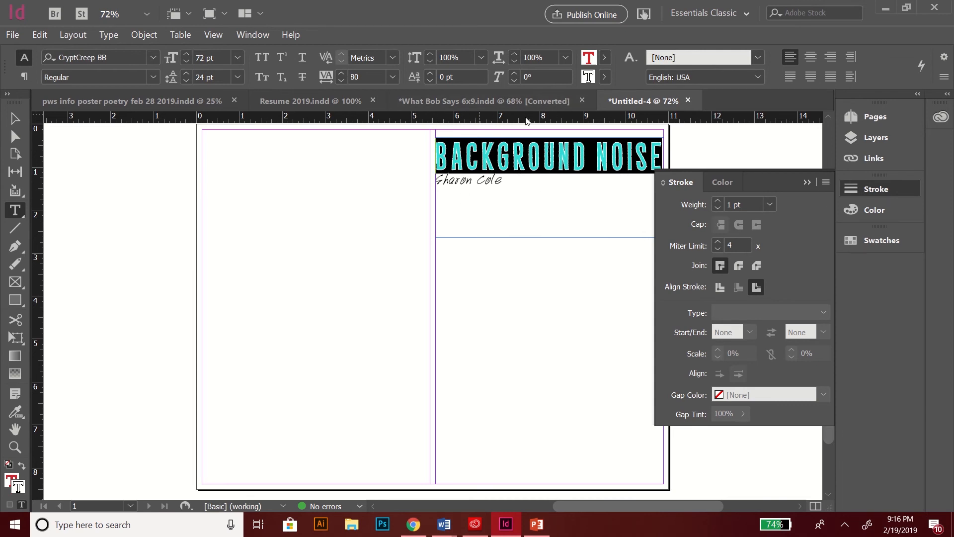
left_click(495, 148)
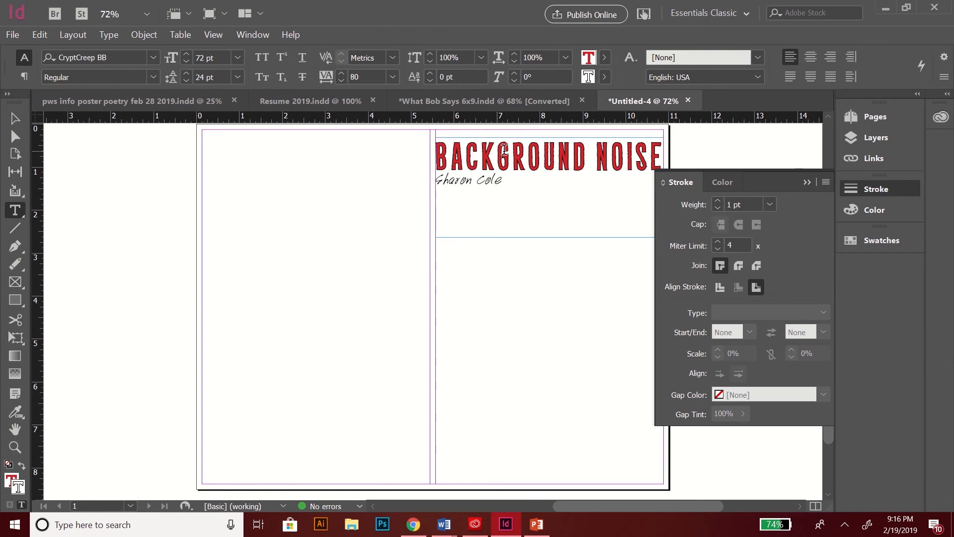
triple_click(663, 149)
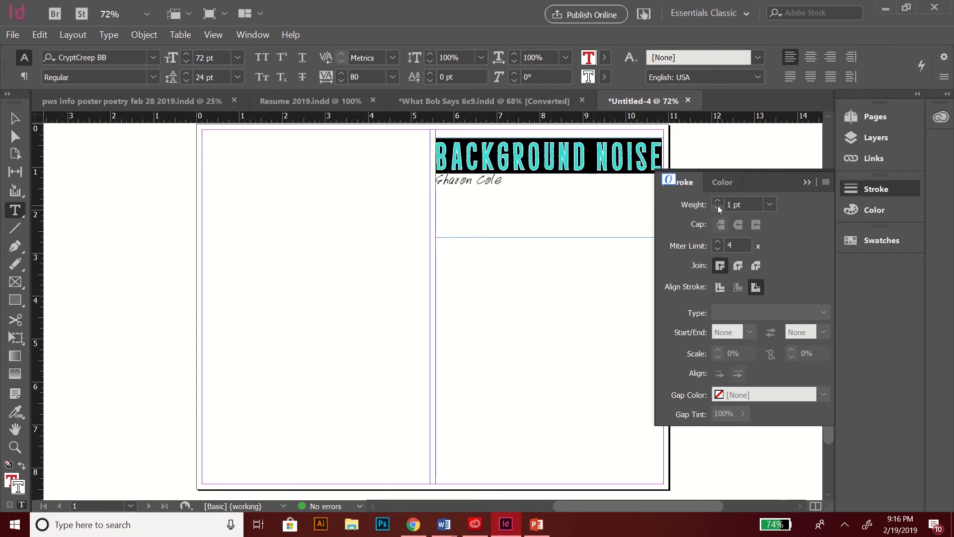
left_click(599, 234)
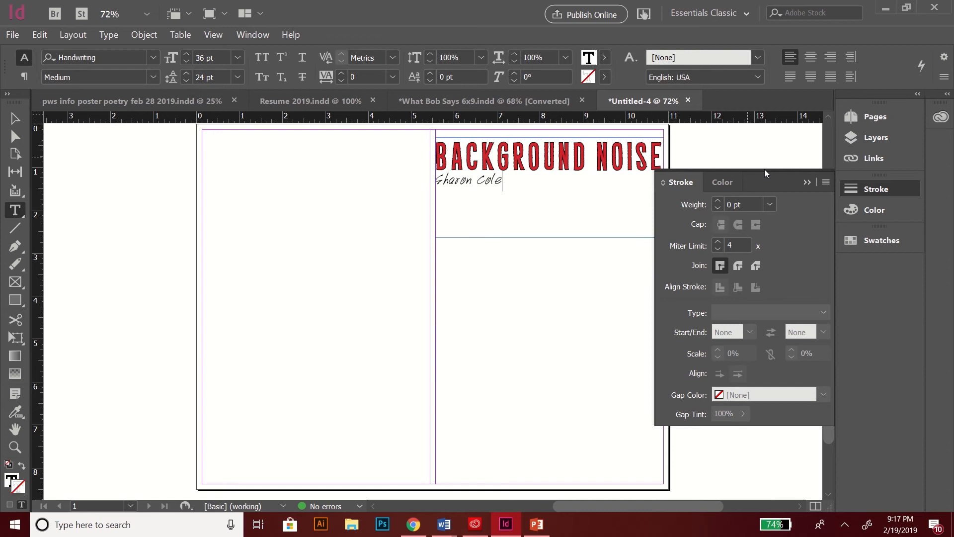
left_click(807, 182)
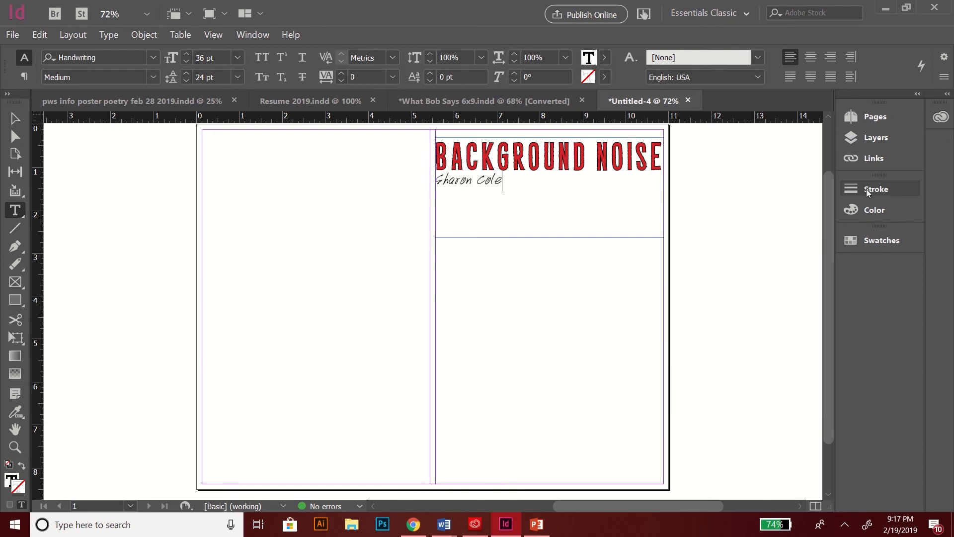
left_click_drag(662, 154, 410, 153)
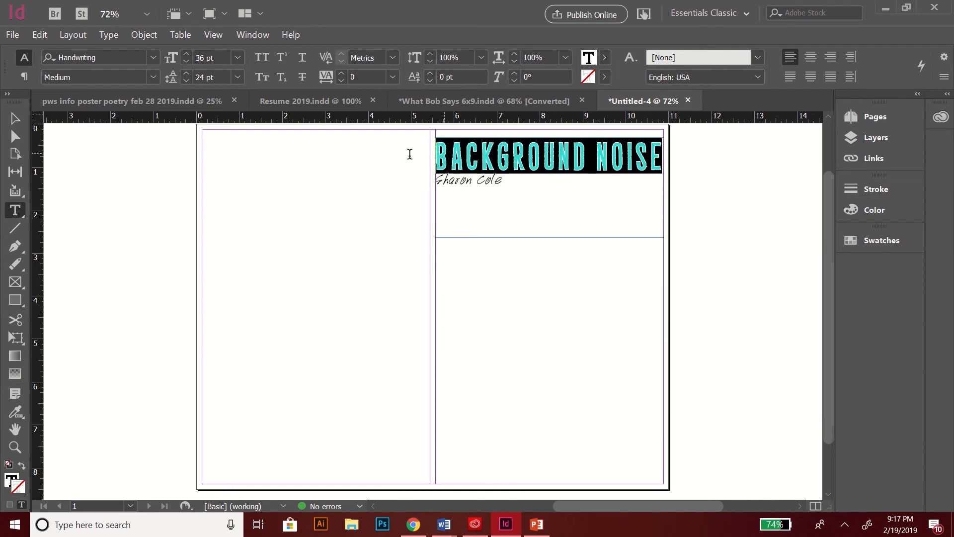
Step: Adjust the title's outline stroke weight, settling on 5 pt
left_click(855, 189)
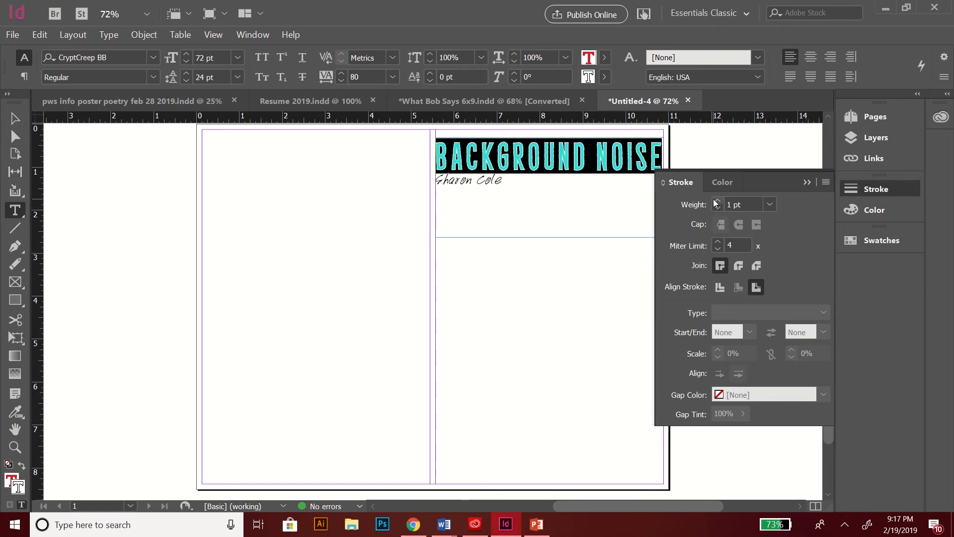
left_click(716, 201)
left_click(716, 201)
left_click(716, 201)
left_click(716, 201)
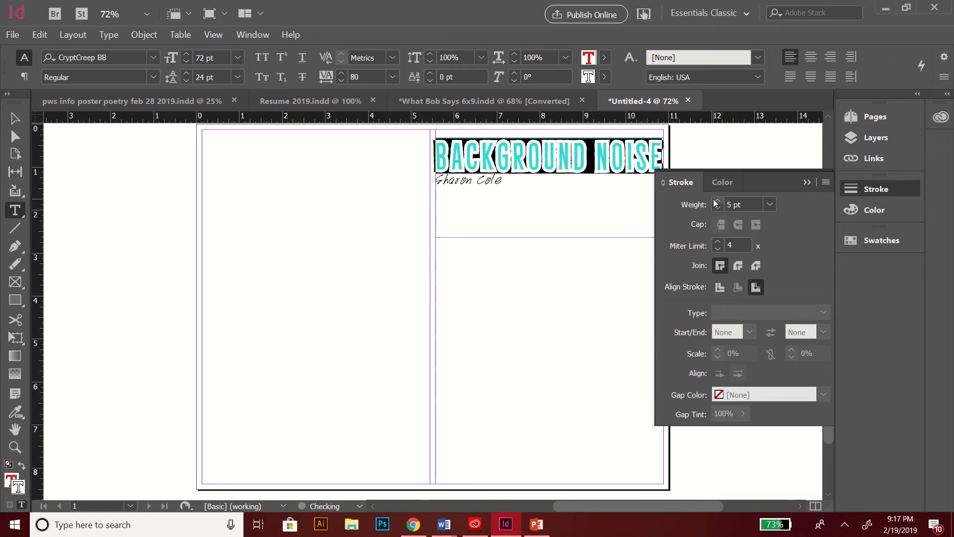
left_click(716, 201)
left_click(717, 208)
left_click(716, 208)
left_click(717, 208)
left_click(717, 208)
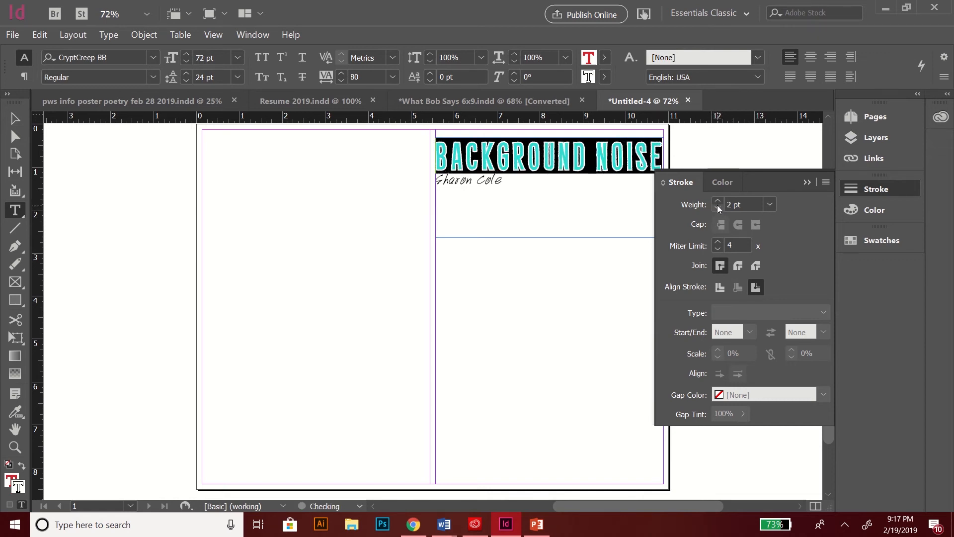
left_click(718, 201)
left_click(718, 201)
left_click(718, 201)
left_click(596, 147)
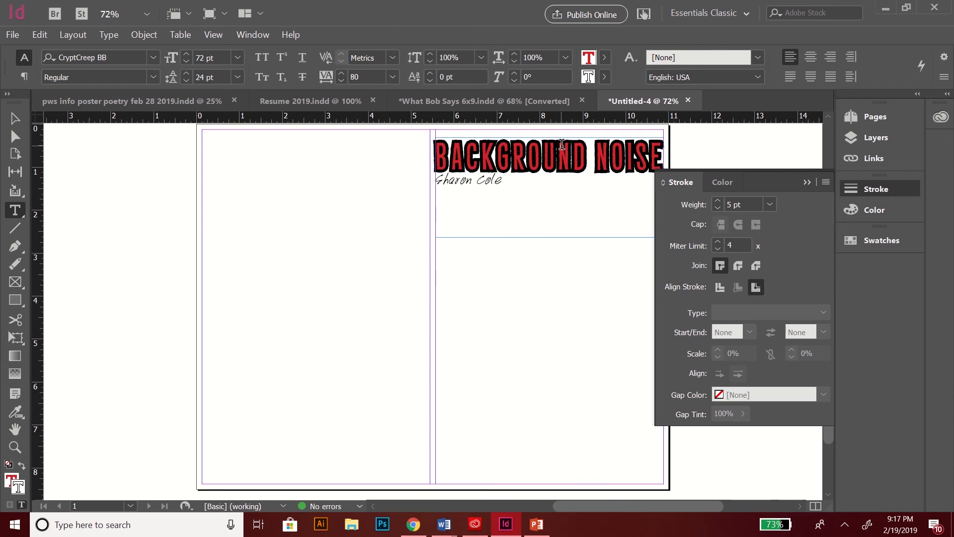
Step: Lower the title stroke's miter limit to 1
double_click(606, 154)
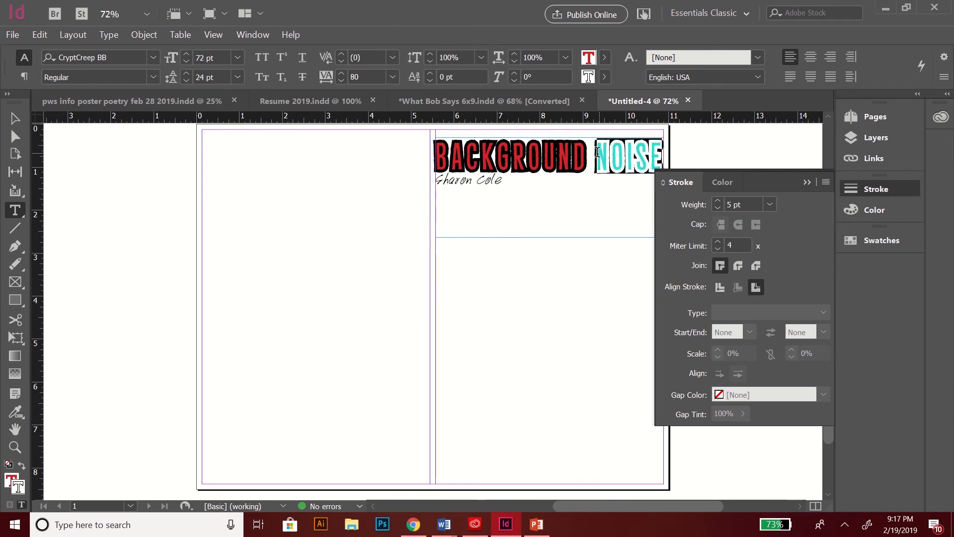
left_click_drag(607, 154, 431, 164)
left_click(717, 249)
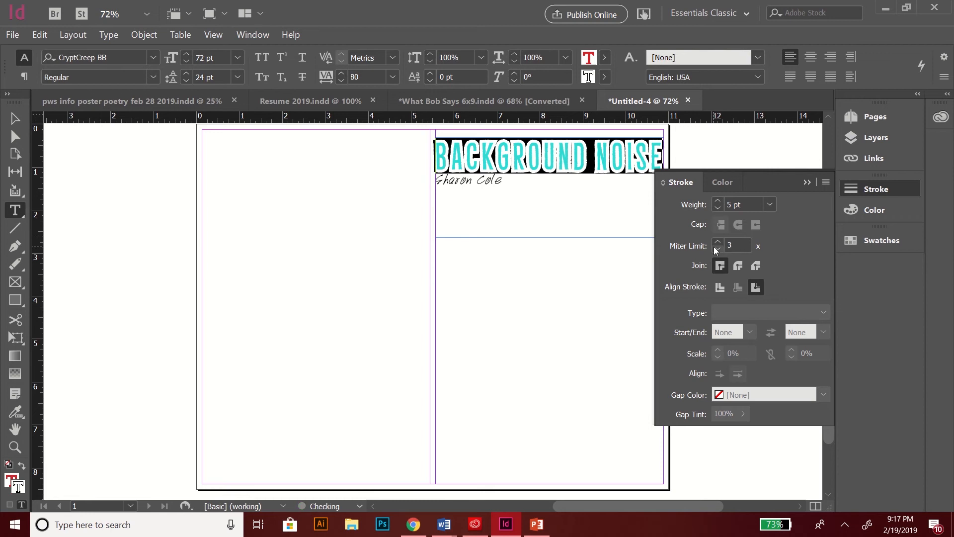
left_click(717, 249)
left_click(526, 149)
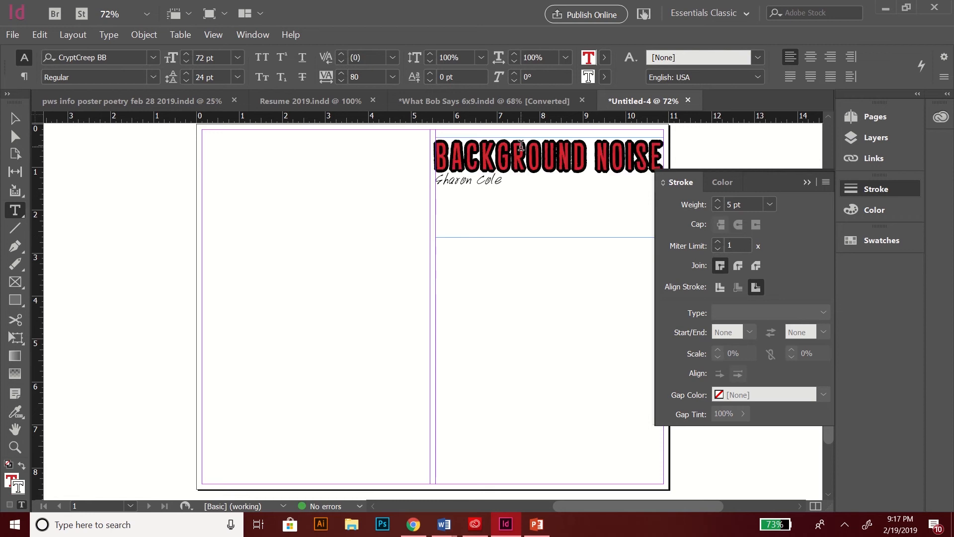
Step: Thin the outline on KGROUND NOISE so BAC keeps the heavier stroke
left_click_drag(661, 149, 484, 139)
left_click(717, 208)
left_click(717, 208)
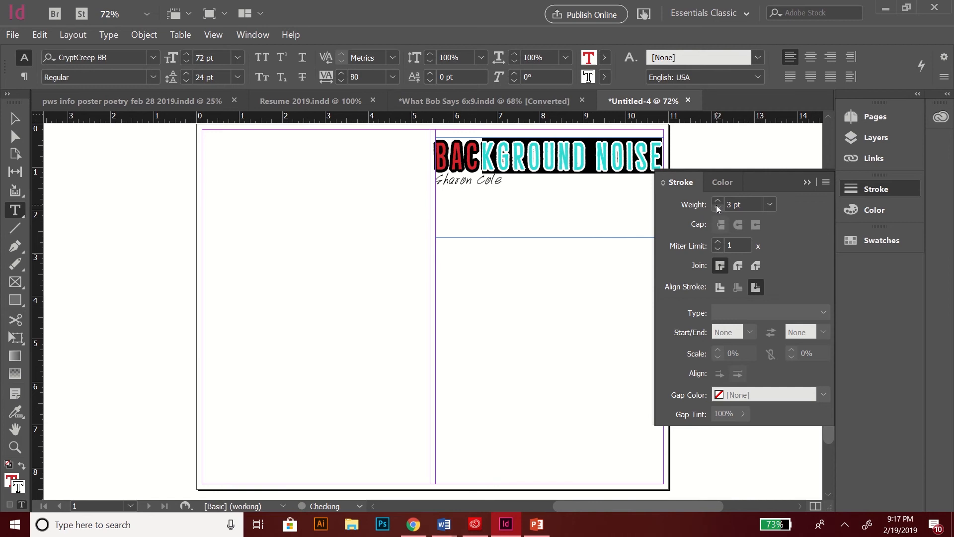
left_click(717, 208)
left_click(549, 135)
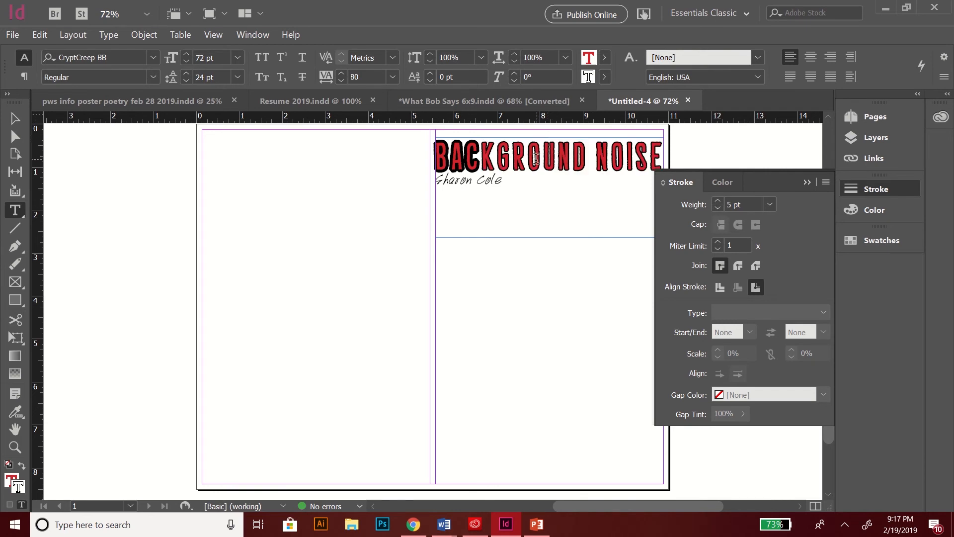
left_click_drag(660, 149, 413, 153)
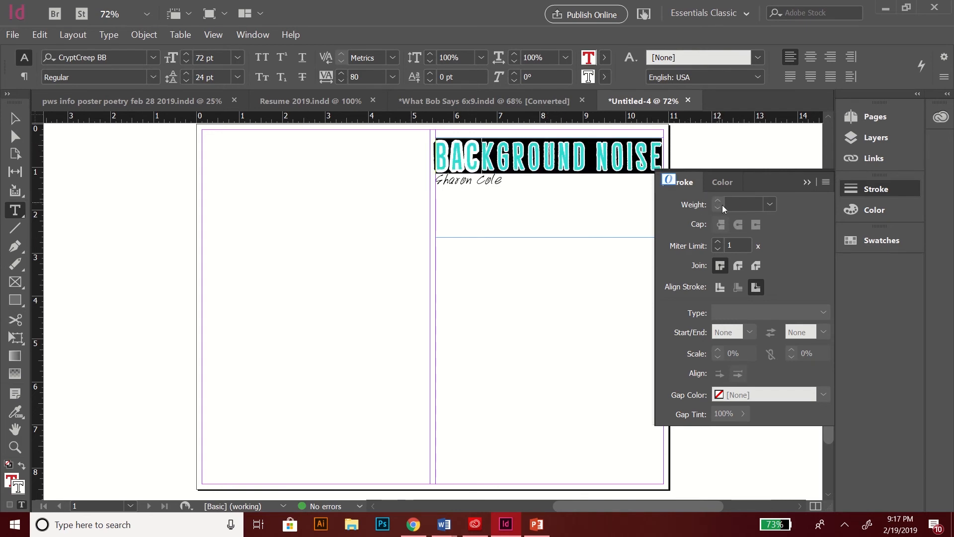
Step: Set the title's outline stroke weight to 1 pt from the preset list
left_click(769, 204)
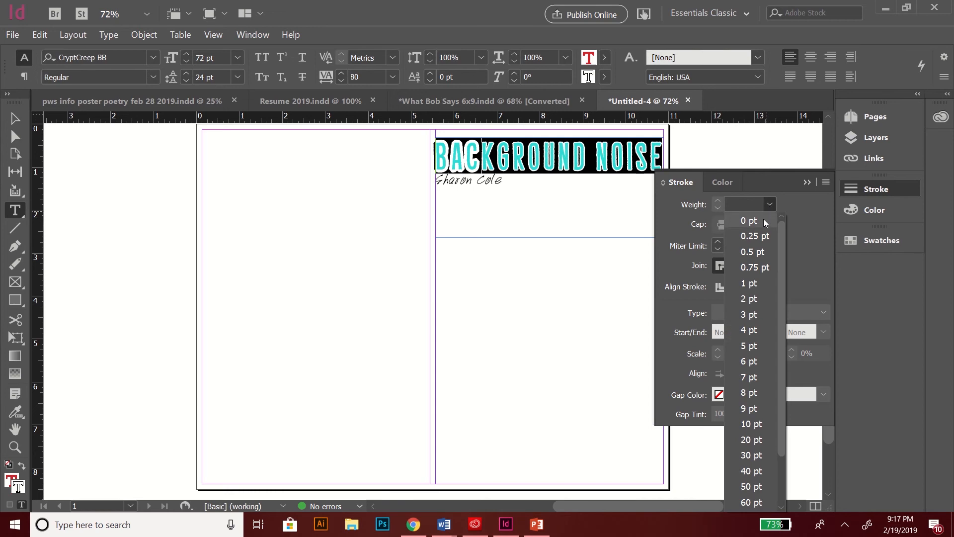
left_click(749, 287)
left_click(498, 144)
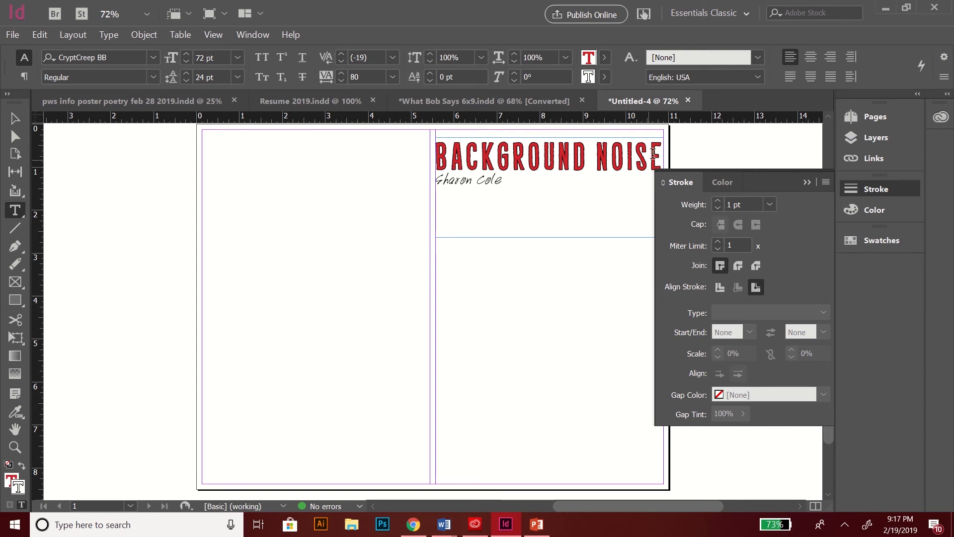
left_click_drag(652, 153, 420, 149)
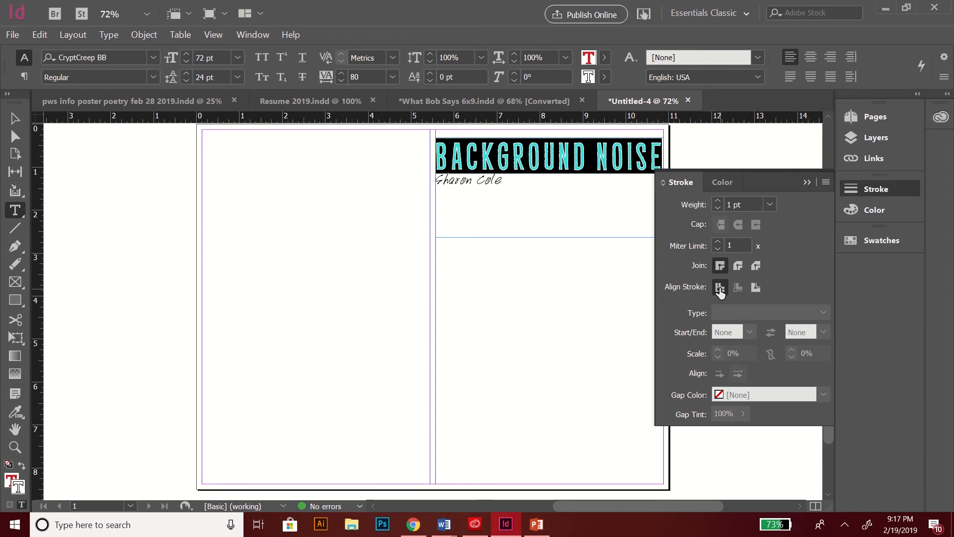
left_click(557, 164)
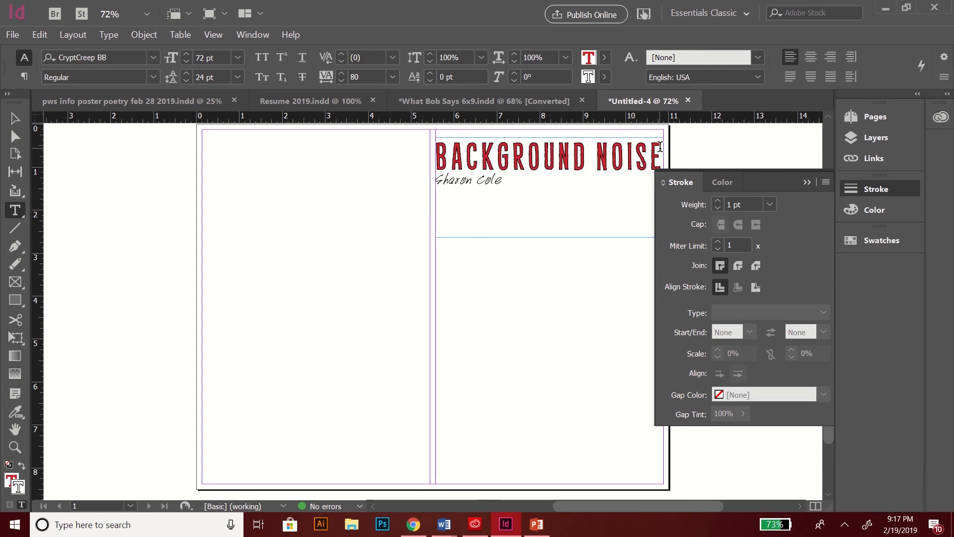
mouse_move(660, 147)
left_mouse_down()
mouse_move(536, 174)
mouse_move(499, 158)
mouse_move(435, 159)
left_mouse_up()
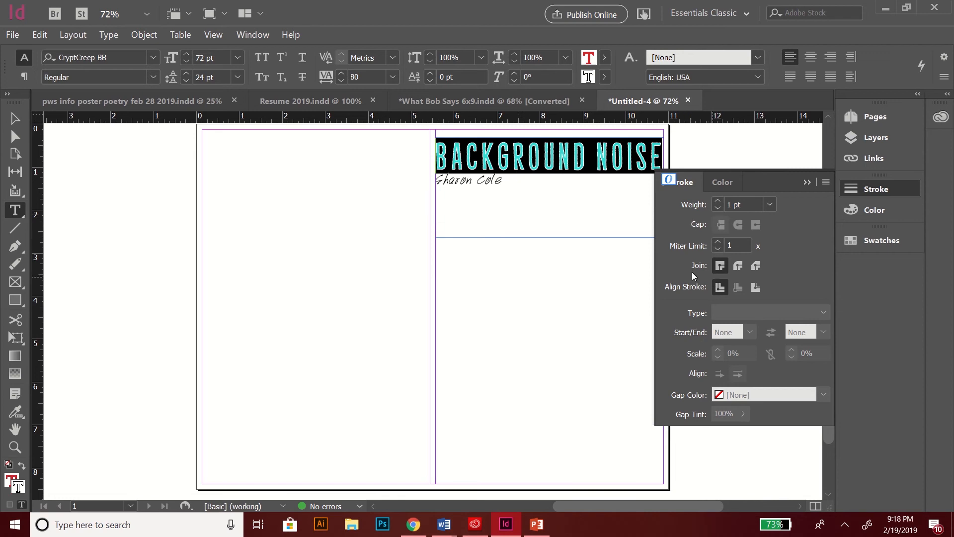
Step: Try other miter limit values, leave it at 1, and close the stroke settings
left_click(717, 242)
left_click(717, 242)
left_click(718, 250)
left_click(718, 250)
left_click(529, 165)
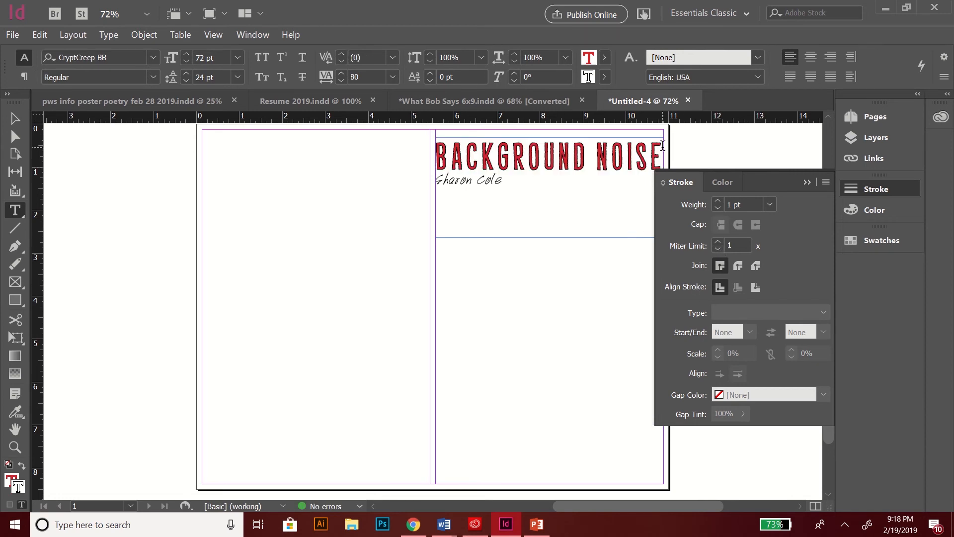
left_click(807, 183)
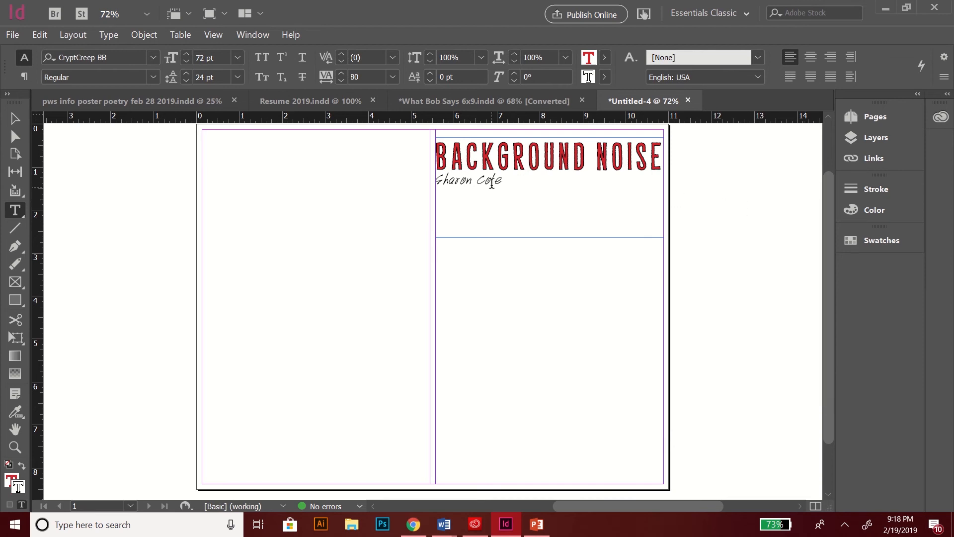
Step: Change the name line under the title to the Centaur font
left_click_drag(503, 180, 415, 172)
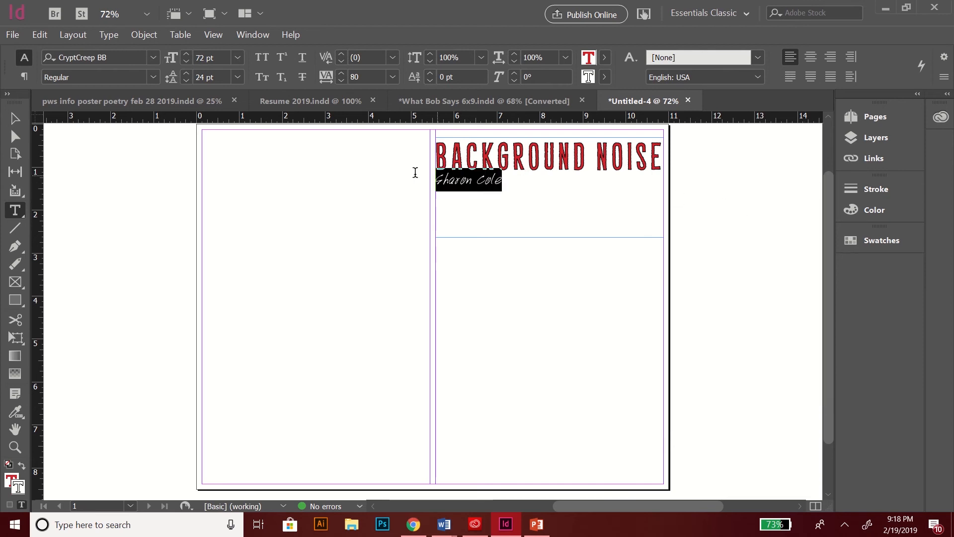
left_click(154, 57)
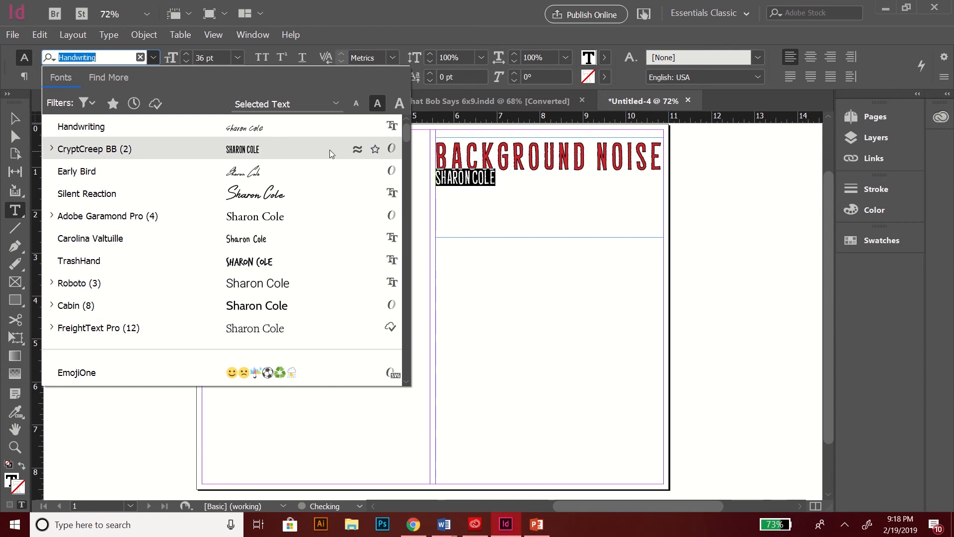
scroll(402, 130, "down", 6)
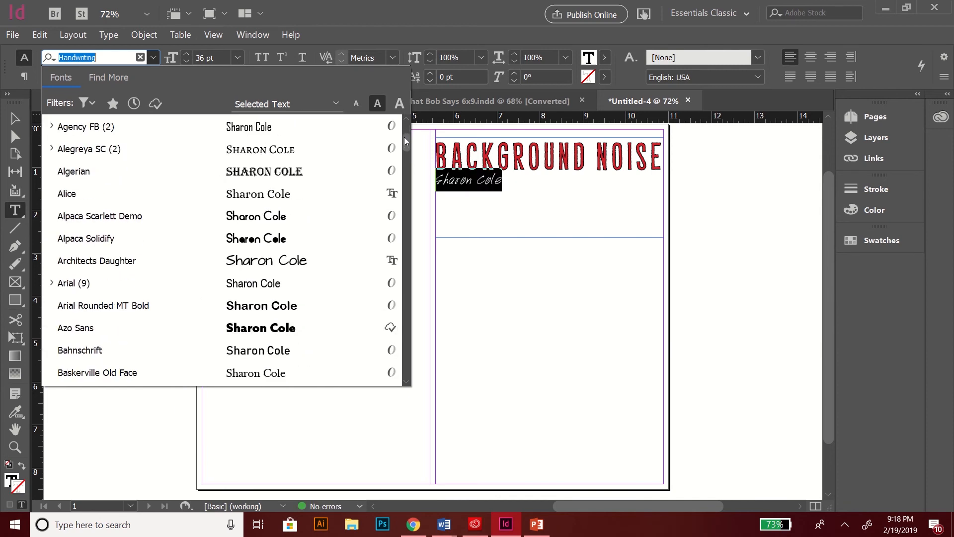
scroll(404, 136, "down", 4)
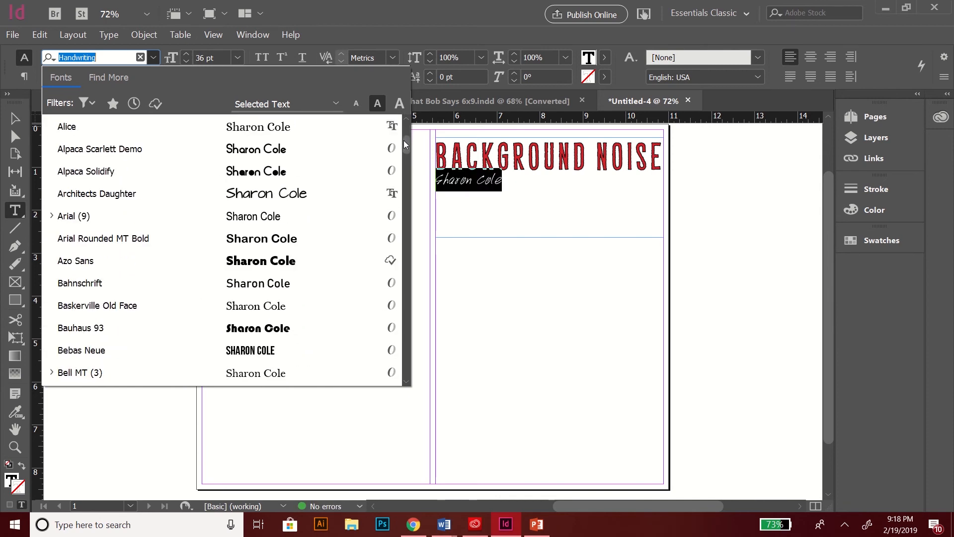
scroll(404, 142, "down", 1)
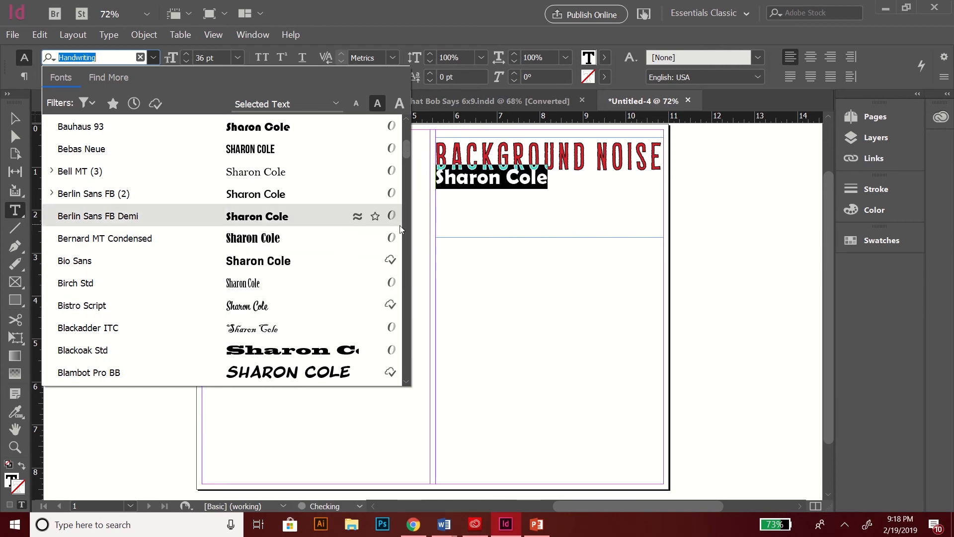
left_click_drag(407, 153, 411, 175)
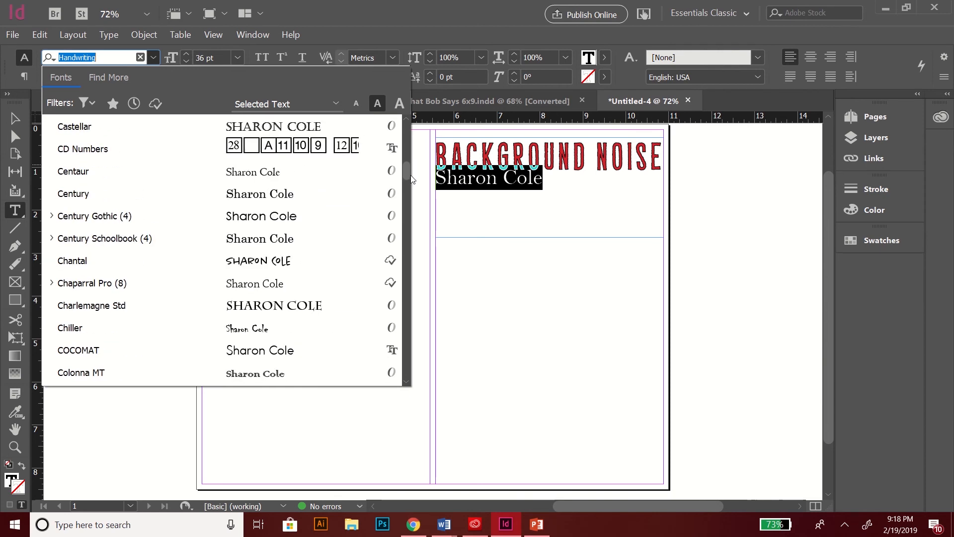
left_click(319, 171)
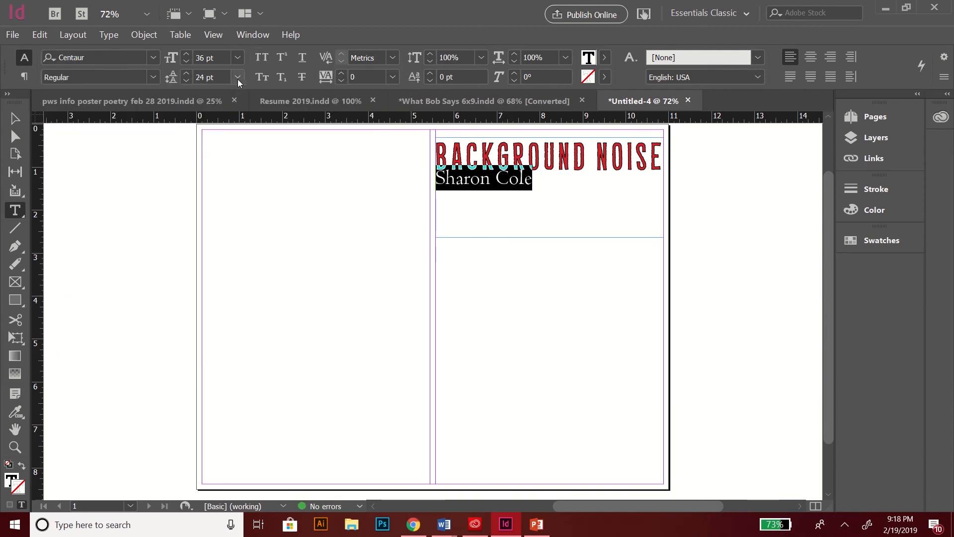
Step: Reduce the name's font size to 28 pt
left_click(187, 64)
left_click(187, 63)
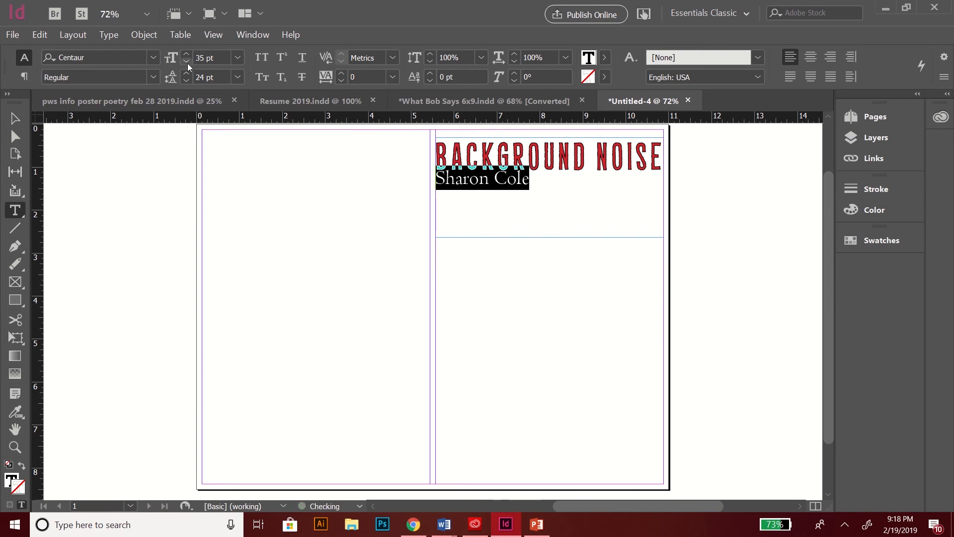
left_click(186, 64)
left_click(186, 63)
left_click(186, 63)
left_click(186, 63)
left_click(187, 63)
left_click(187, 64)
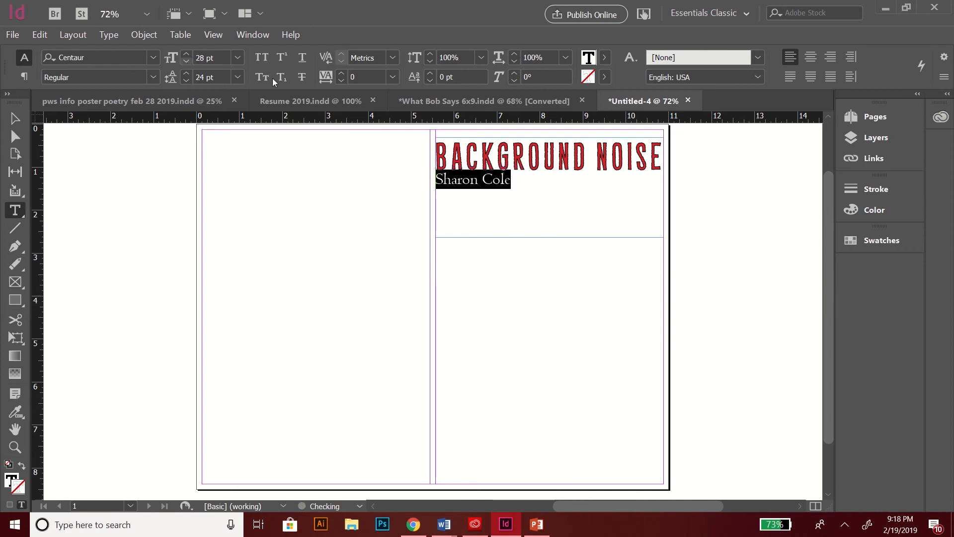
left_click(468, 192)
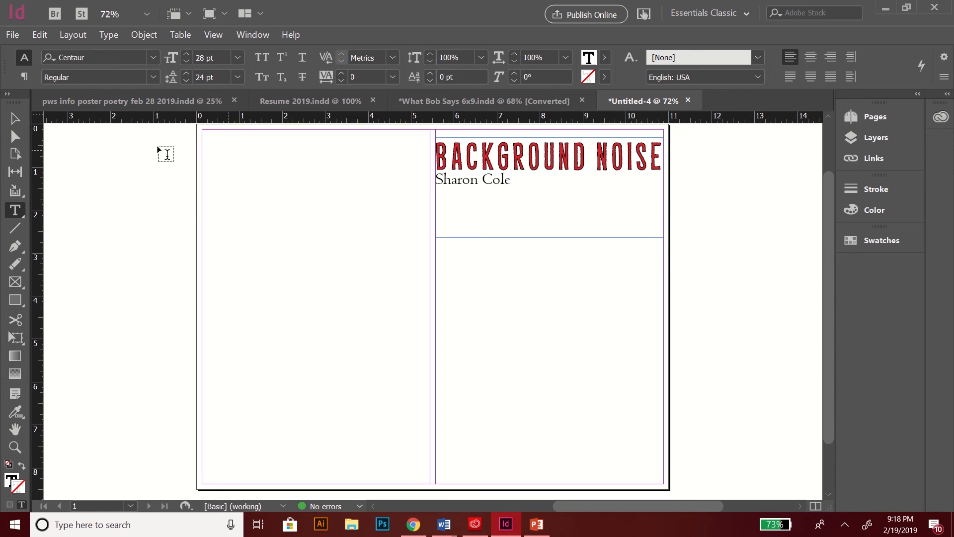
Step: Shorten the title frame and snap it to the right page's column margin
left_click(15, 119)
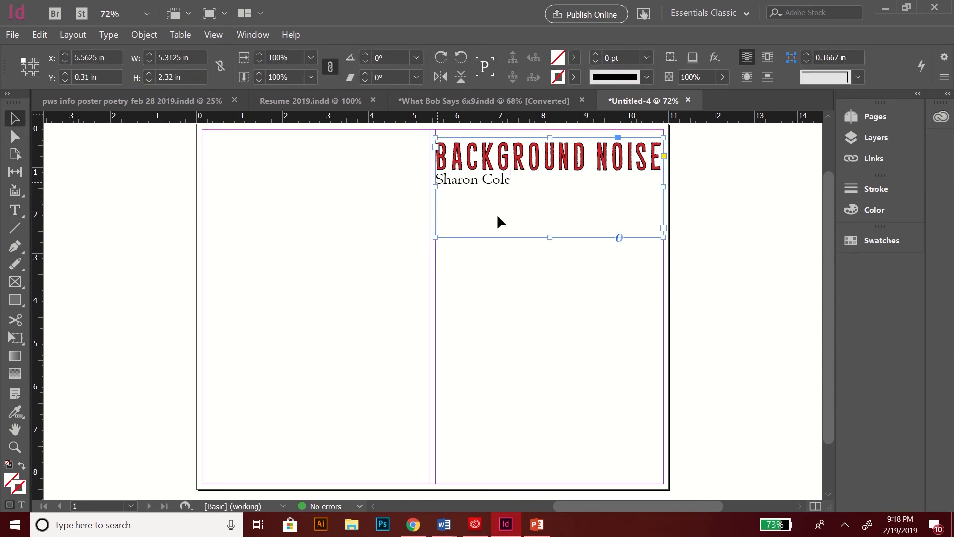
left_click_drag(549, 235, 543, 198)
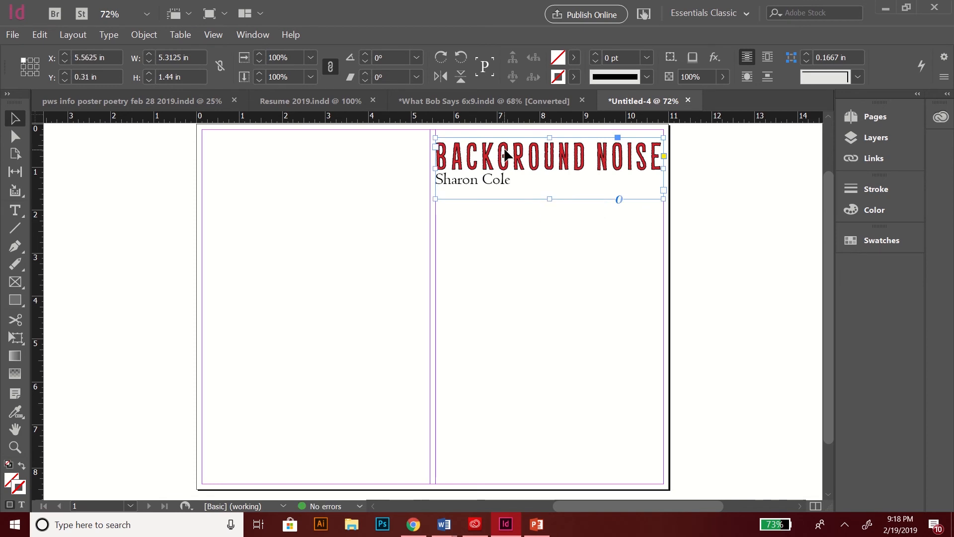
left_click_drag(506, 156, 510, 183)
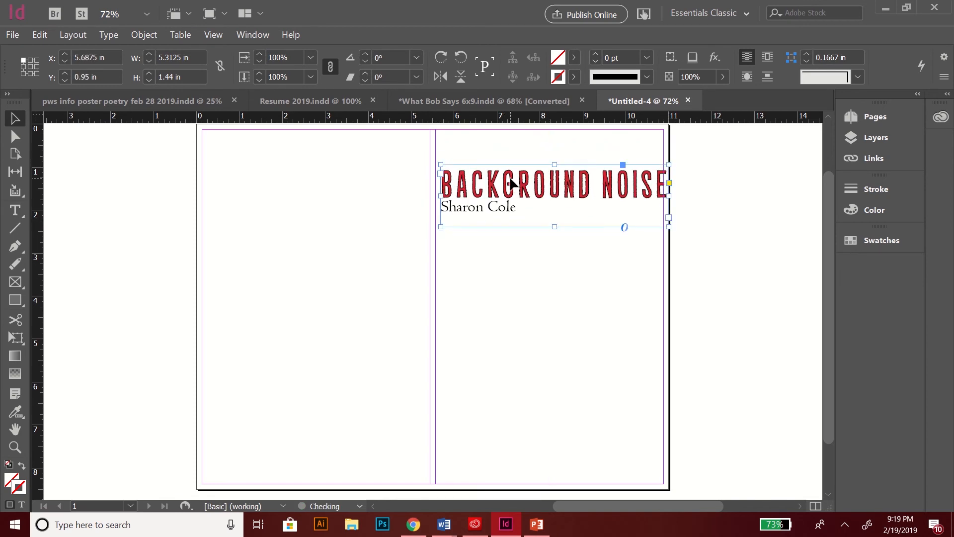
left_click_drag(585, 186, 583, 186)
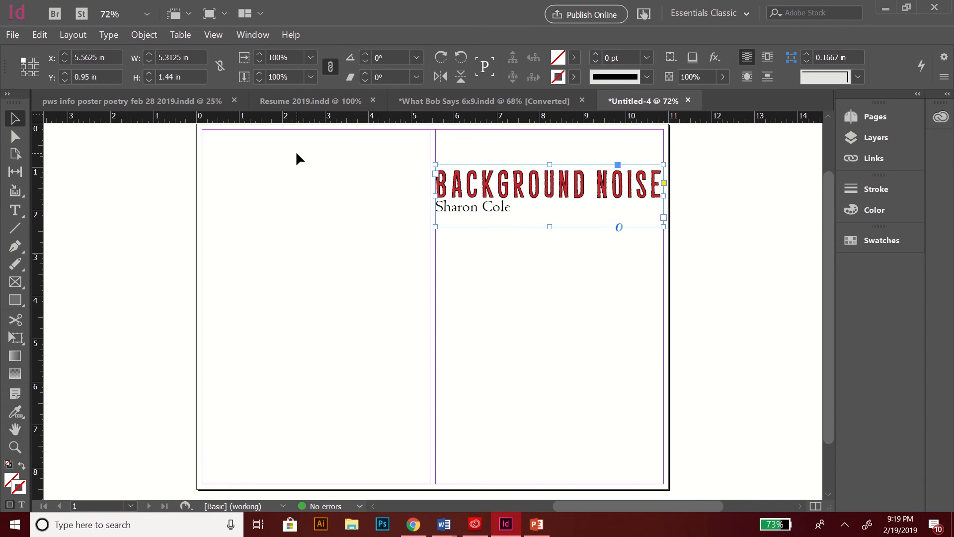
Step: Add horizontal ruler guides at the title and lower down, and set the frame on one
double_click(35, 172)
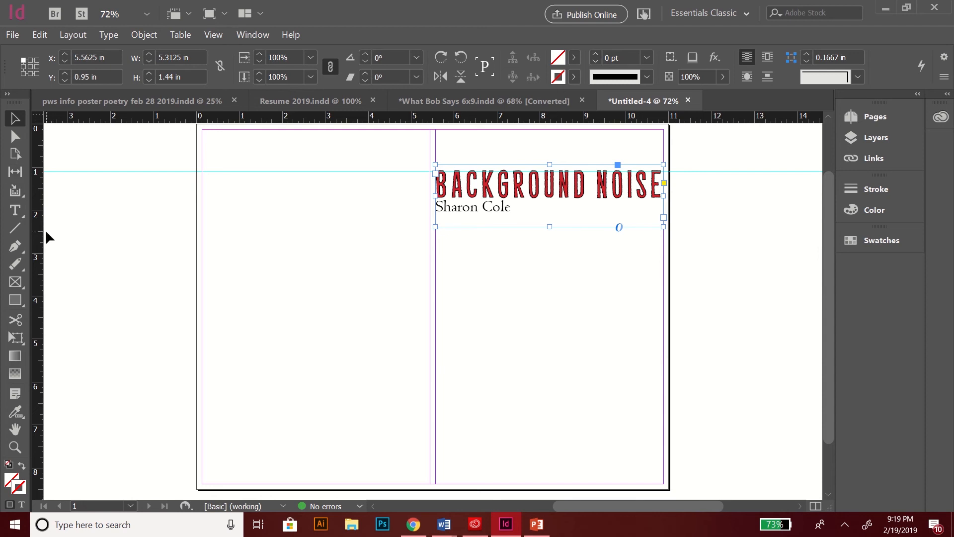
double_click(36, 213)
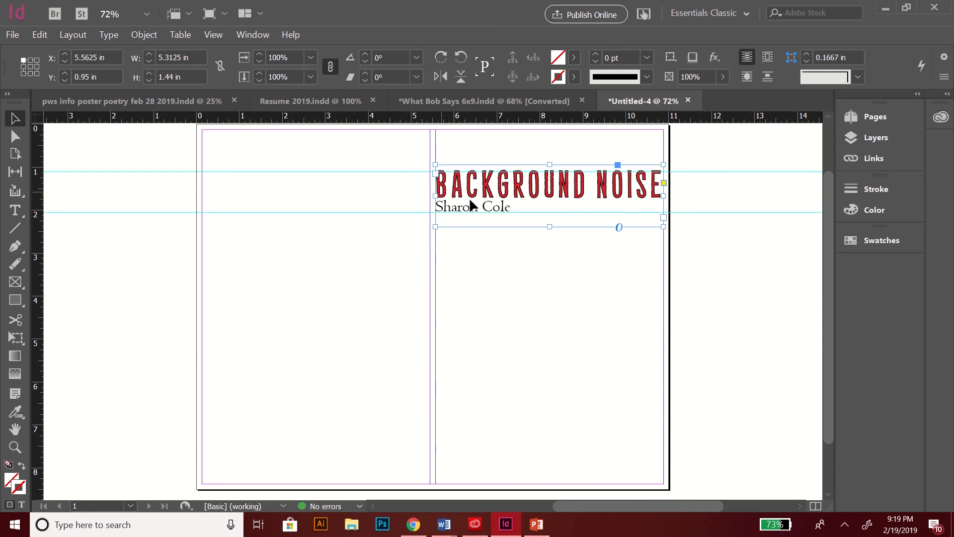
mouse_move(474, 190)
left_mouse_down()
mouse_move(479, 214)
mouse_move(481, 192)
mouse_move(488, 204)
mouse_move(477, 199)
left_mouse_up()
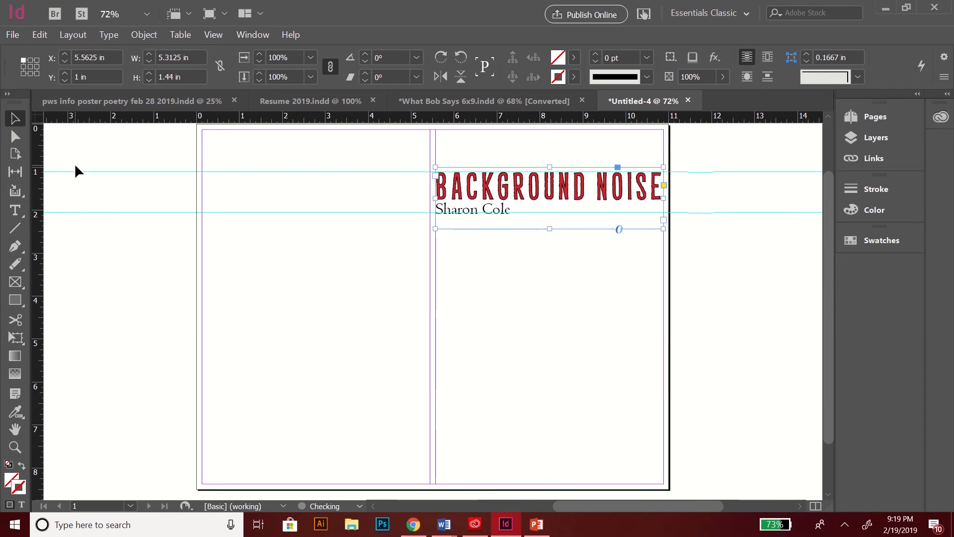
Step: Delete the duplicated and lower horizontal guides, then select the top guide
double_click(36, 213)
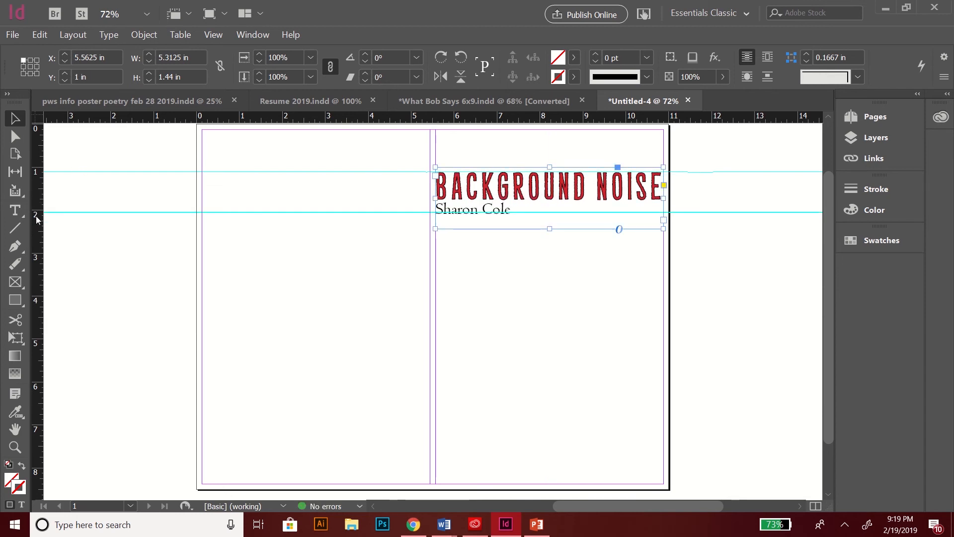
double_click(37, 216)
left_click(51, 213)
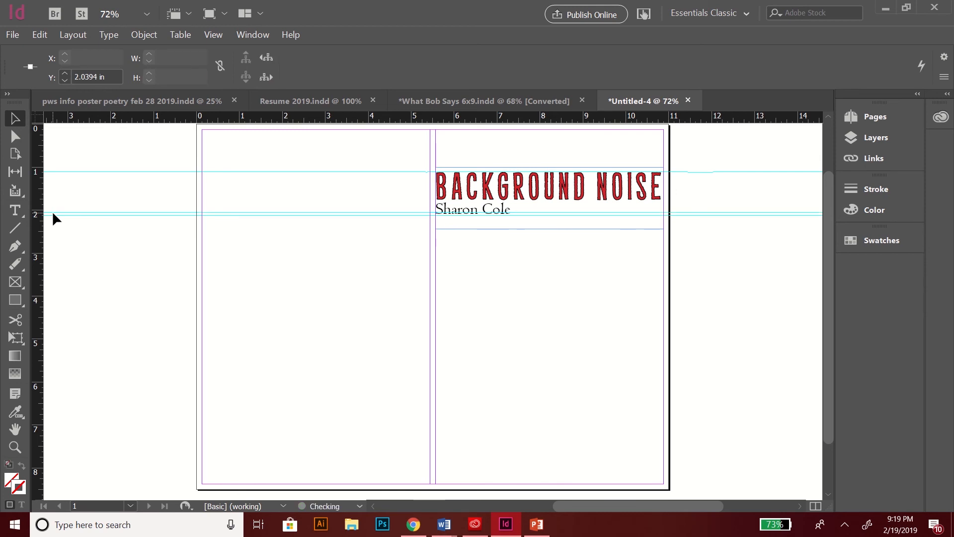
left_click_drag(53, 213, 56, 217)
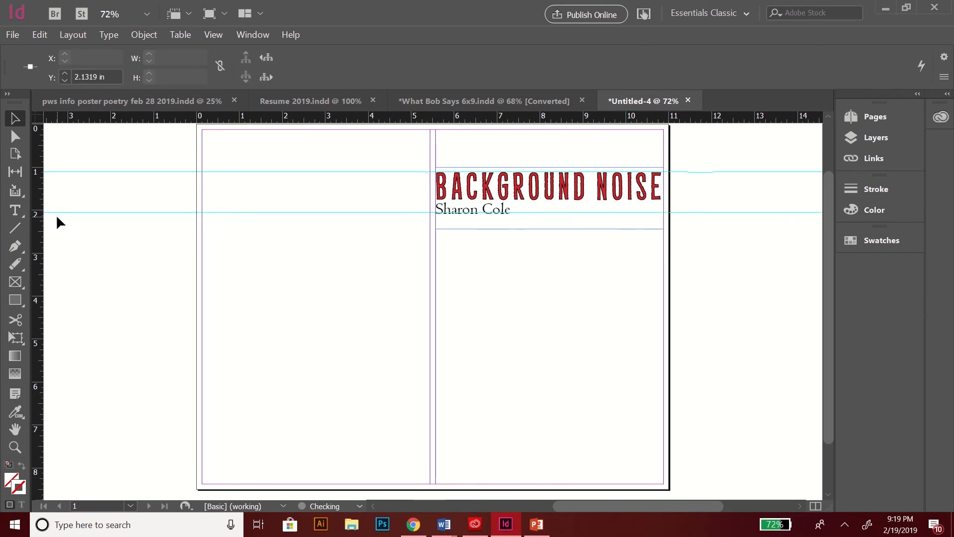
key("Delete")
left_click(57, 212)
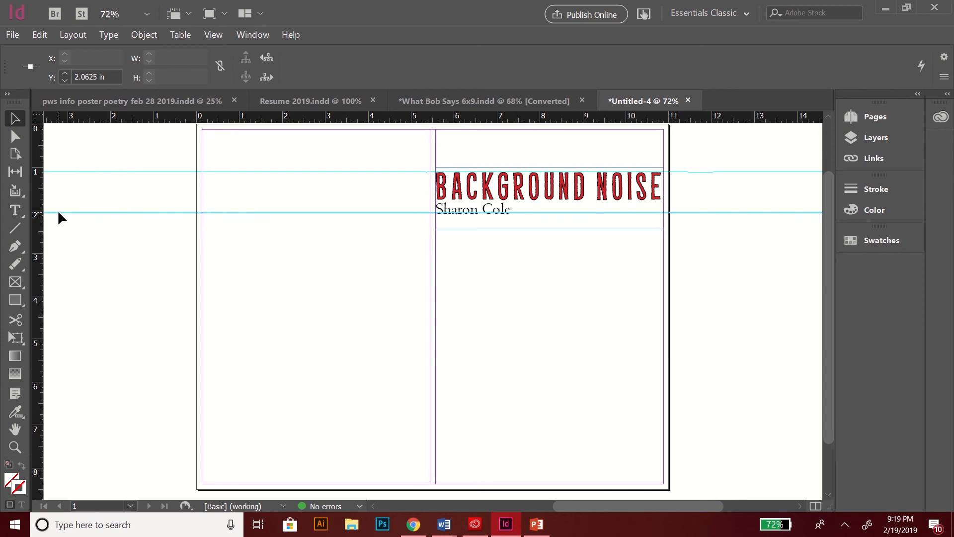
key("Delete")
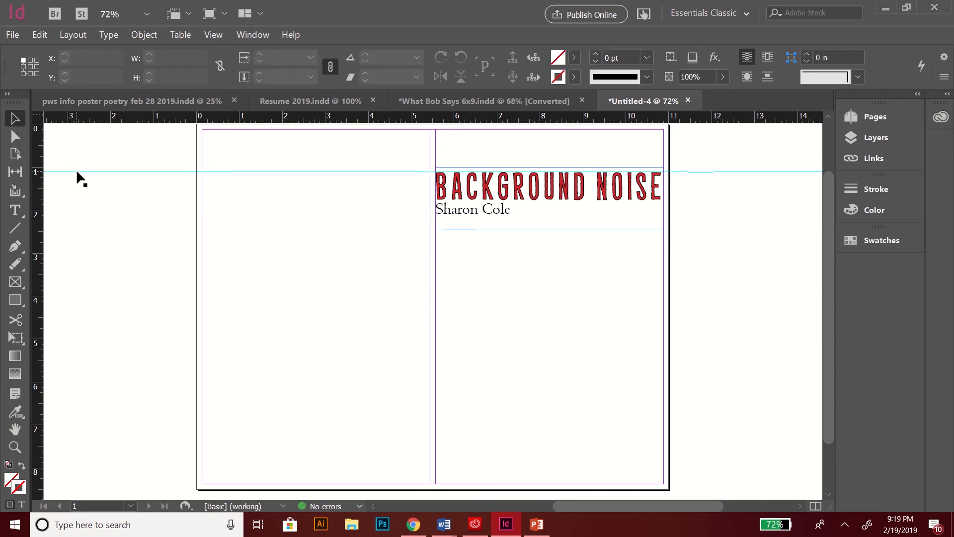
left_click(77, 172)
Step: Delete the top horizontal guide so no ruler guides remain on the spread
key("Delete")
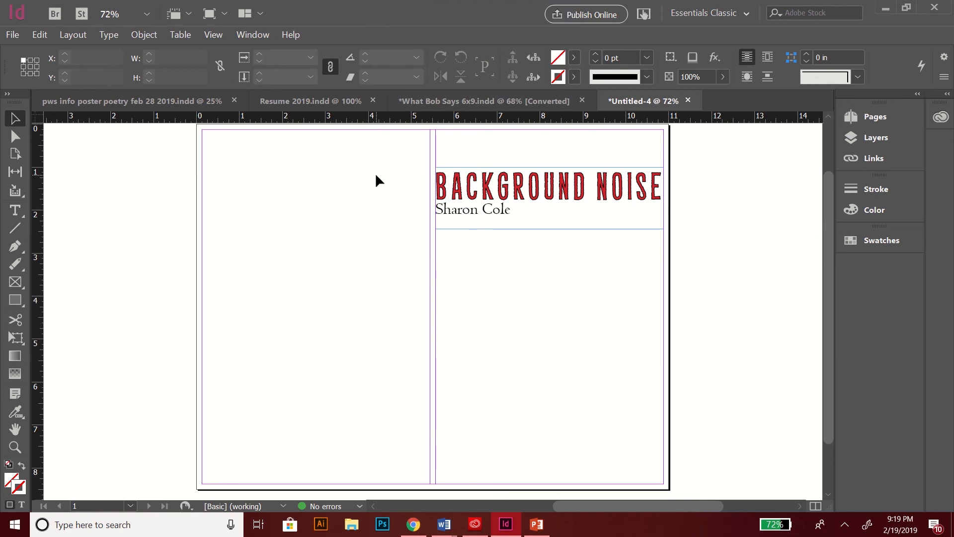
mouse_move(401, 1)
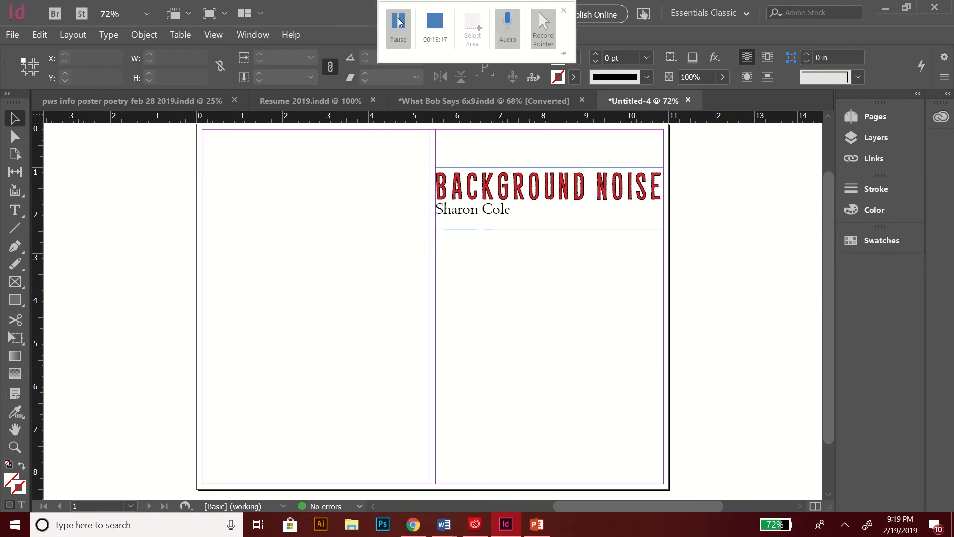
left_click(395, 34)
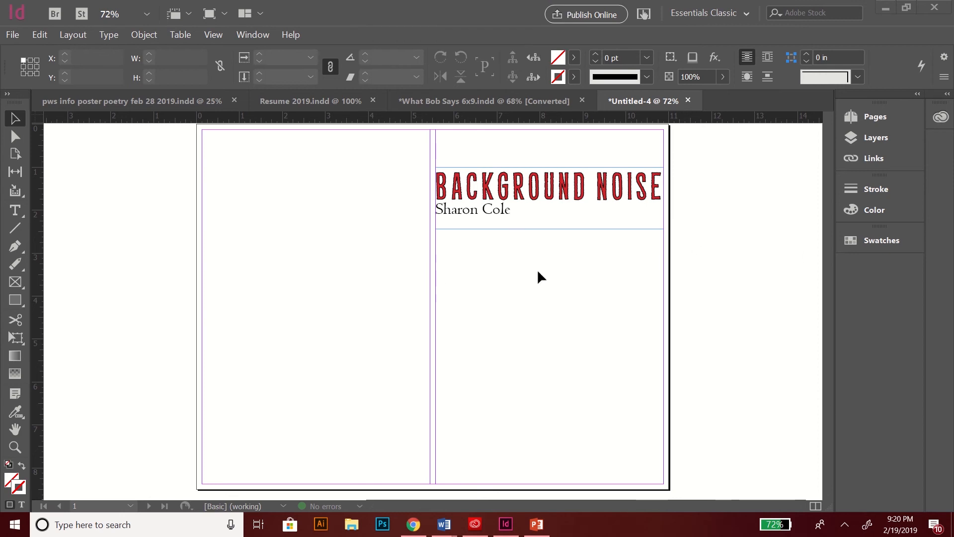
left_click(390, 224)
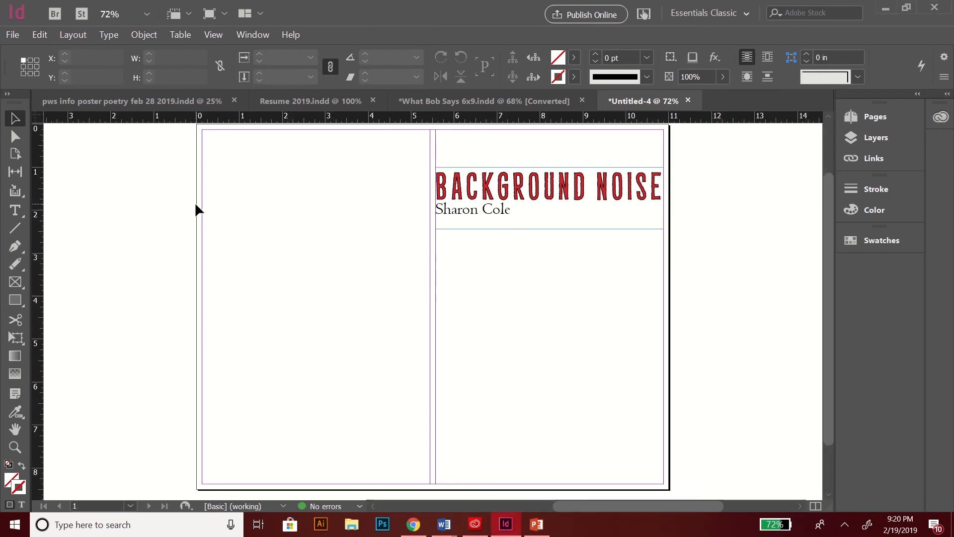
left_click_drag(831, 196, 829, 189)
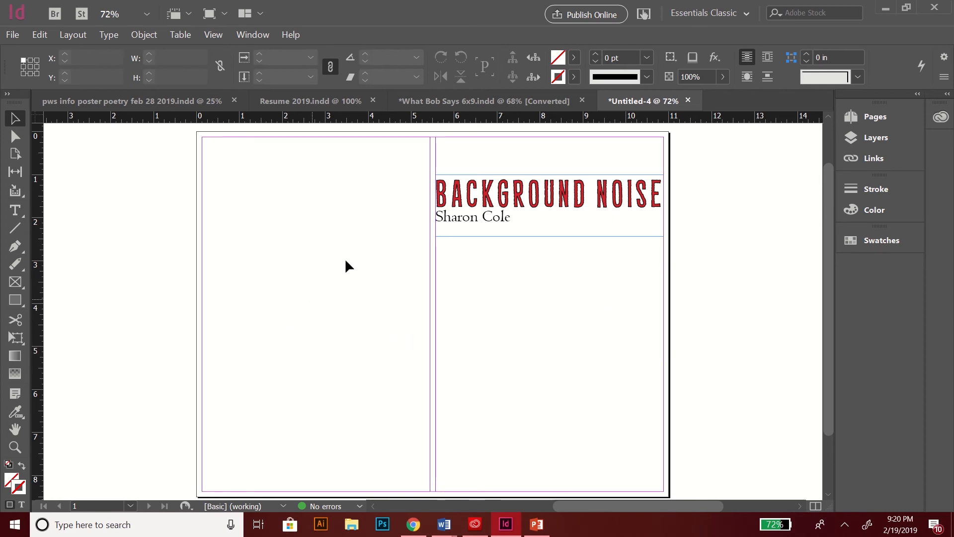
Step: Draw an empty rectangle graphics frame spanning the whole 11 × 8.5 in spread
left_click(15, 284)
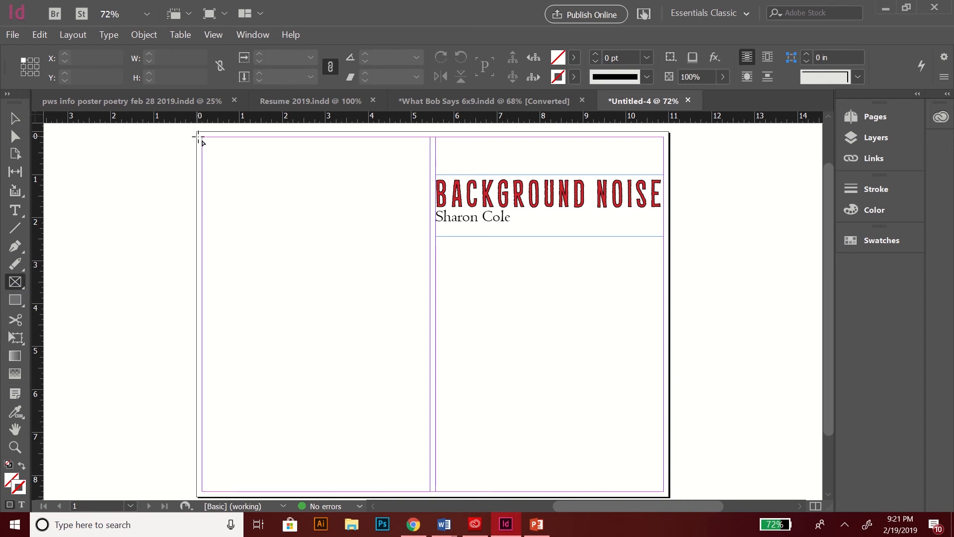
left_click_drag(197, 132, 670, 430)
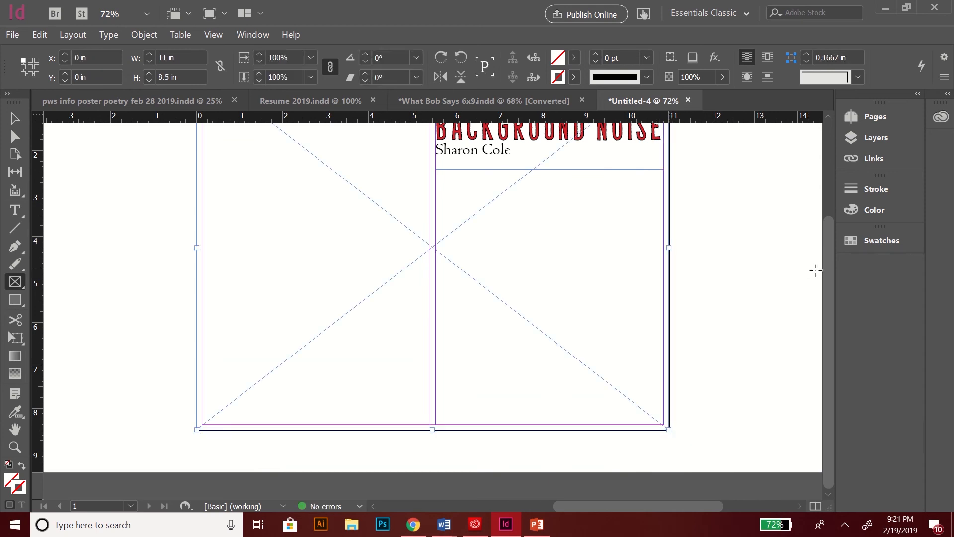
left_click_drag(827, 270, 821, 224)
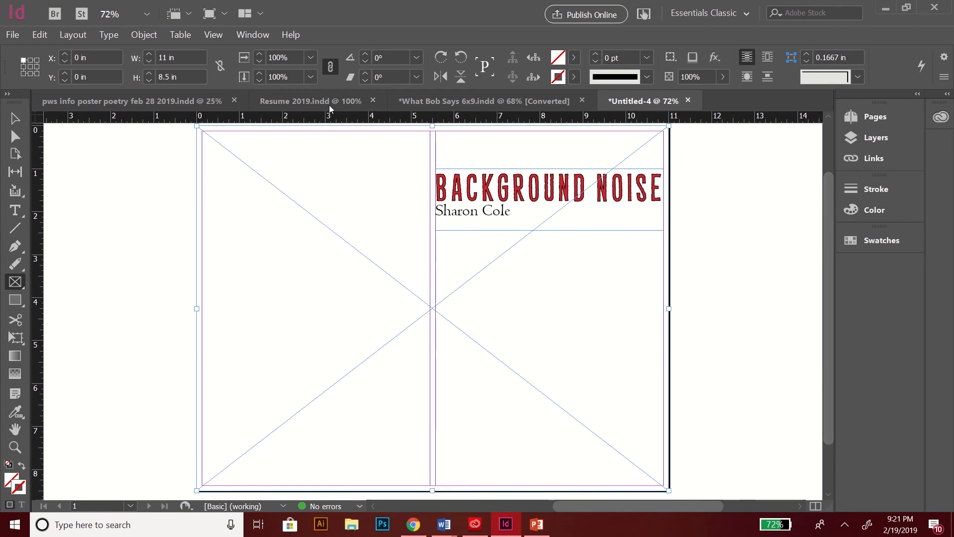
Step: Place 1wood_texture_big_100906 from BSG-Resources-Bundle into the full-page frame
left_click(11, 36)
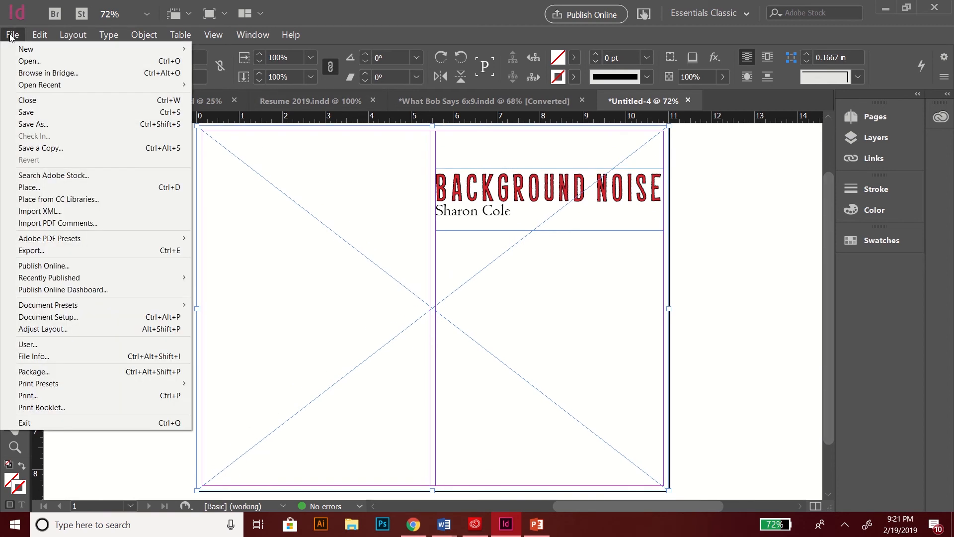
left_click(32, 187)
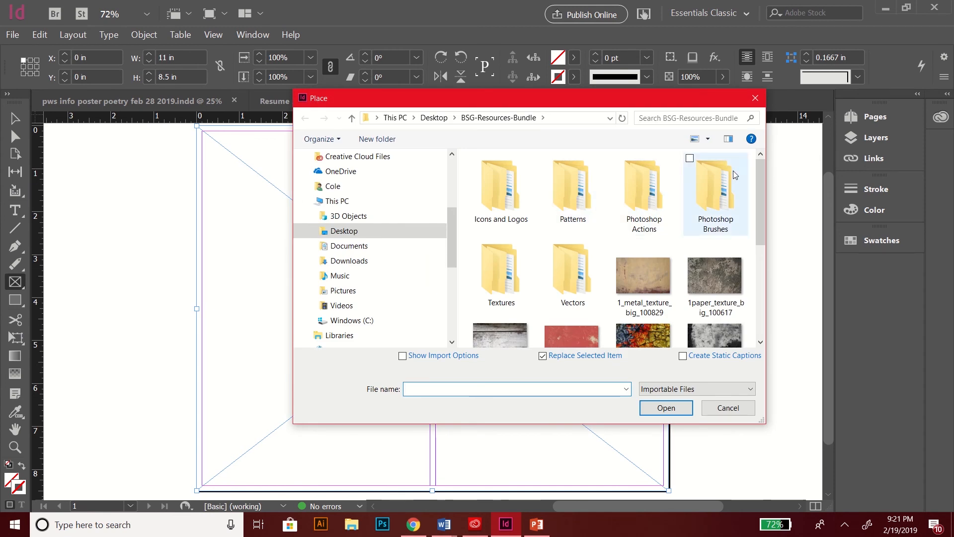
left_click_drag(758, 177, 773, 247)
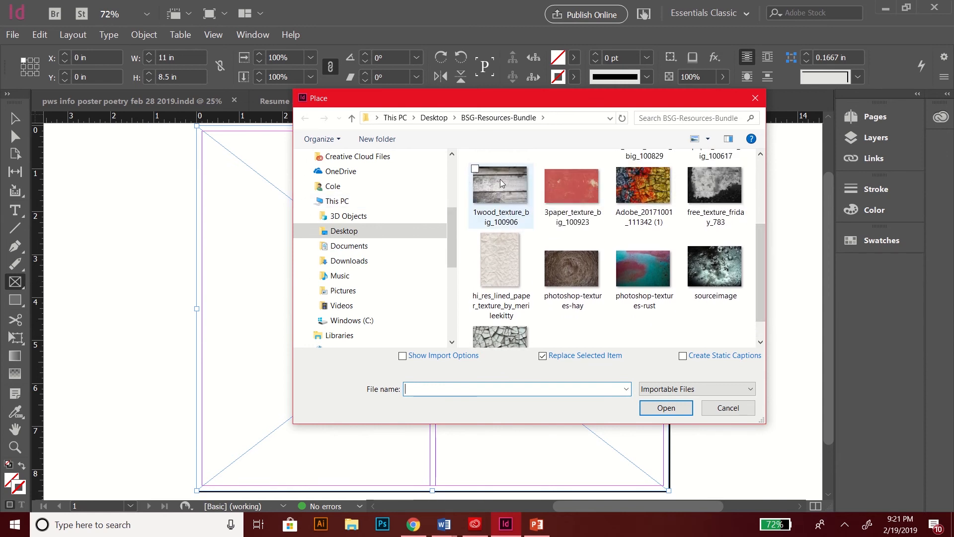
double_click(506, 192)
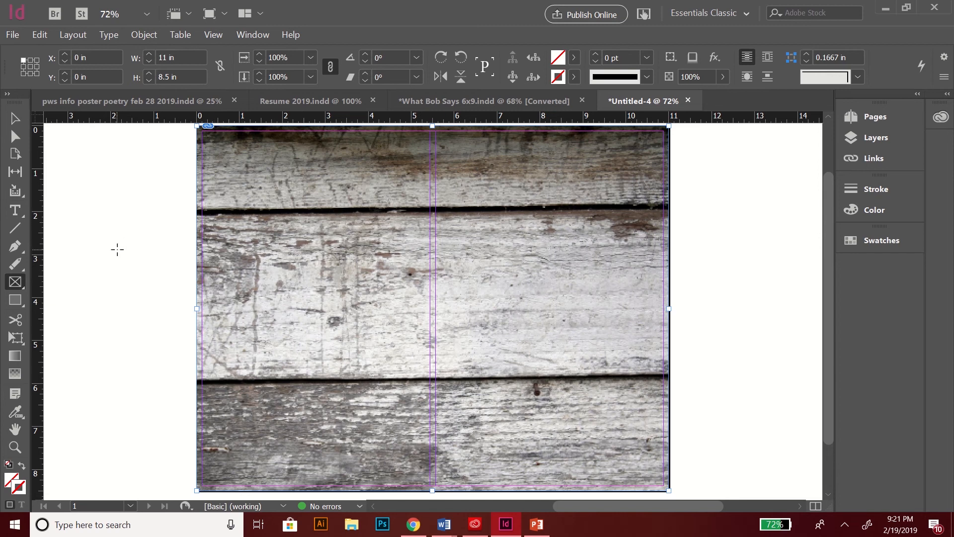
Step: Set the wood image's fitting to Fill Frame Proportionally, then deselect it
left_click(15, 119)
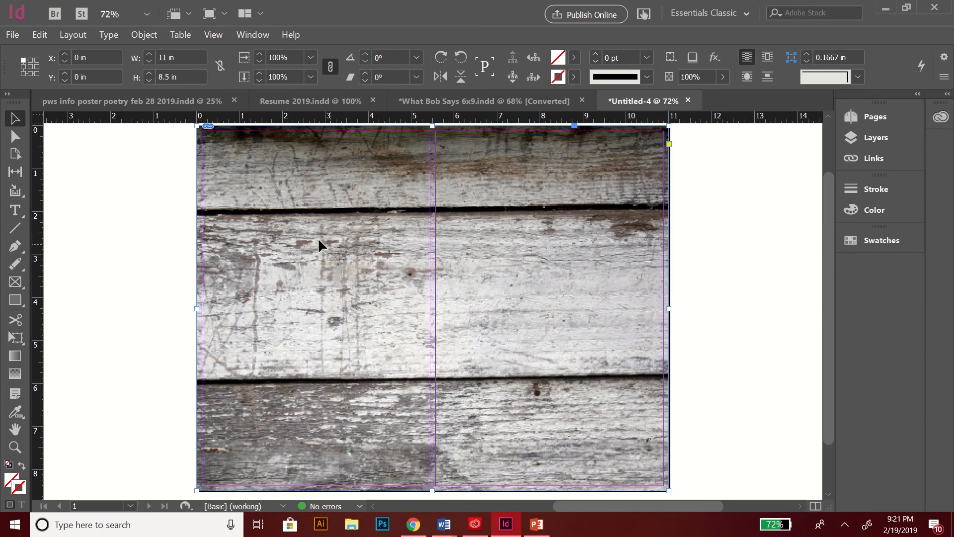
mouse_move(303, 285)
left_mouse_down()
mouse_move(331, 286)
mouse_move(292, 287)
mouse_move(301, 285)
left_mouse_up()
right_click(302, 285)
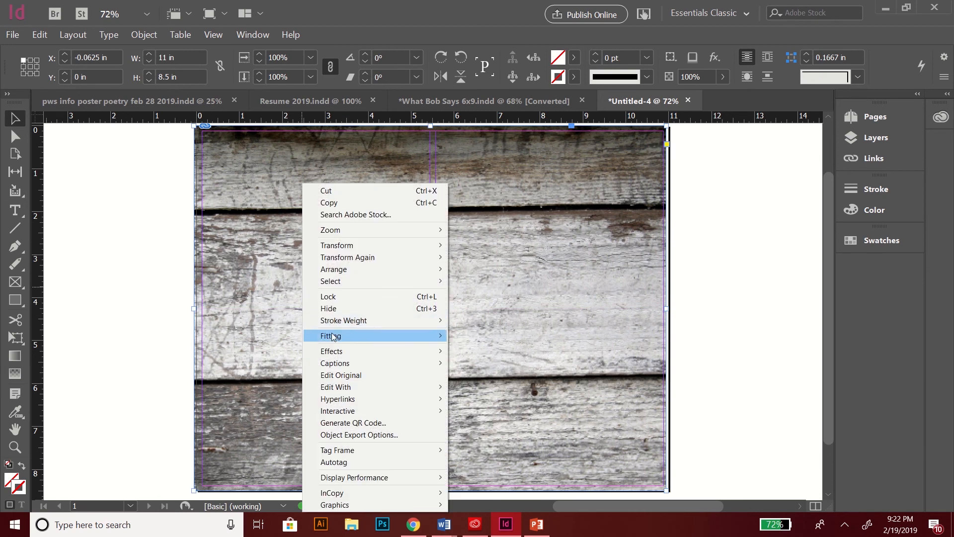
mouse_move(333, 335)
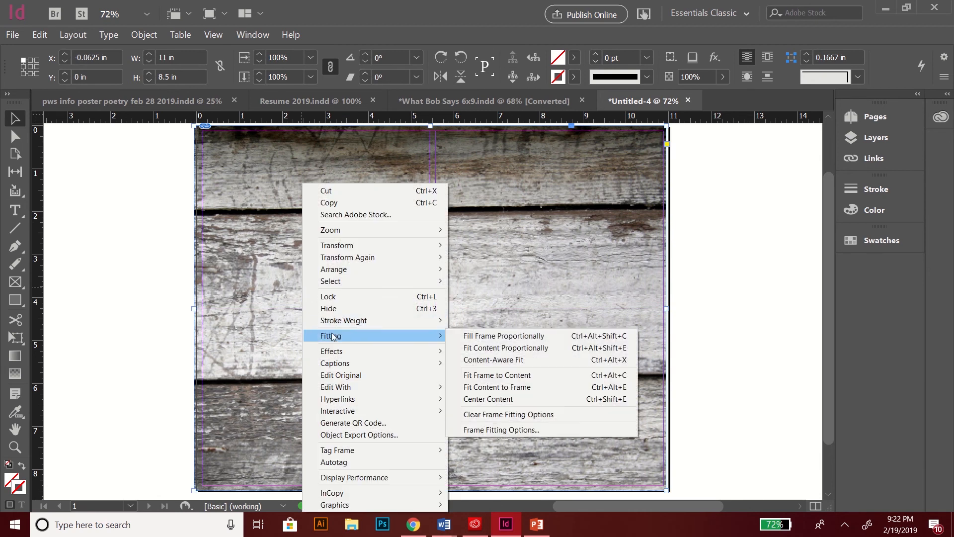
left_click(467, 348)
right_click(320, 237)
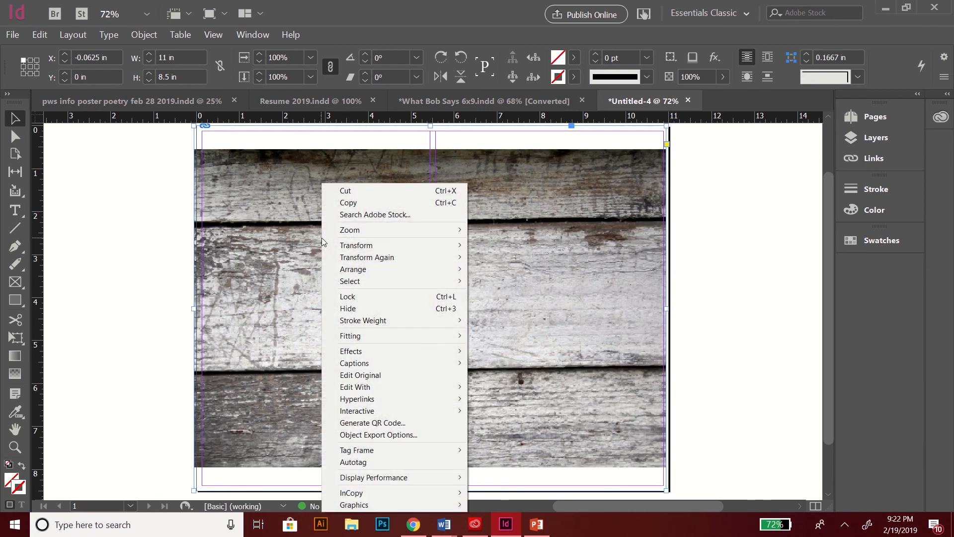
mouse_move(350, 338)
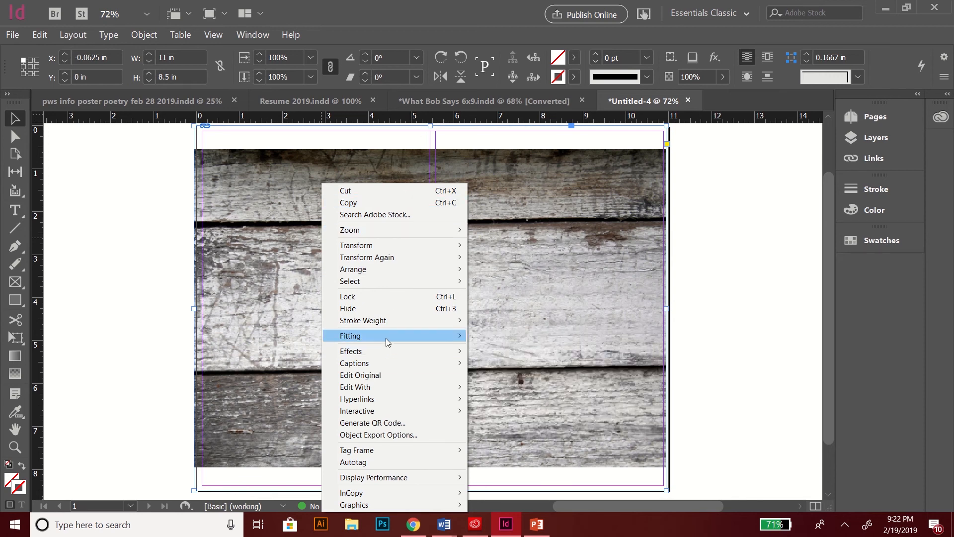
mouse_move(387, 338)
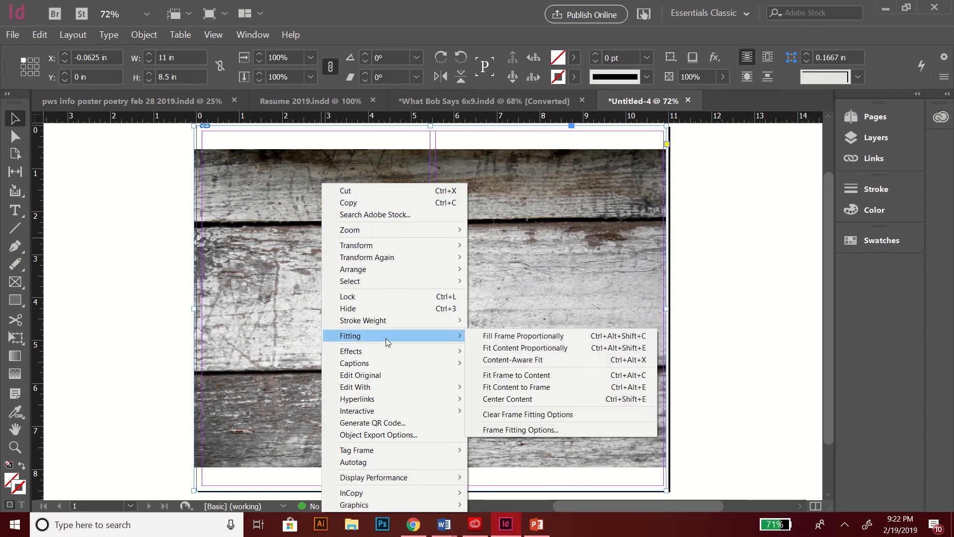
left_click(495, 336)
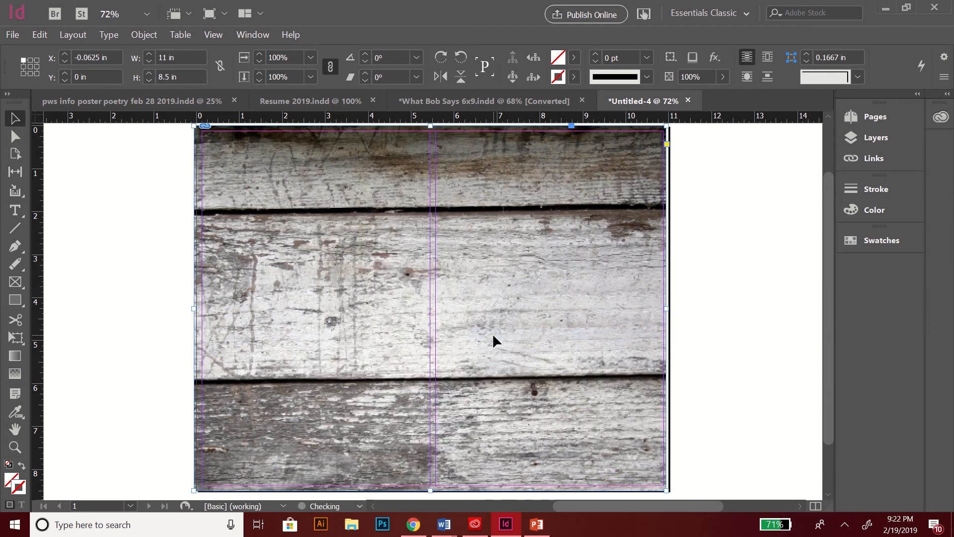
right_click(392, 297)
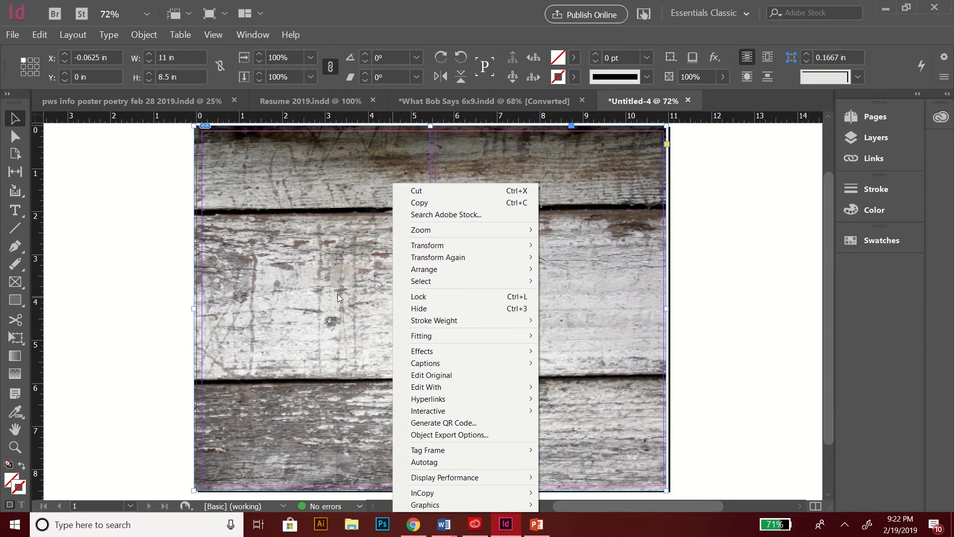
left_click(132, 269)
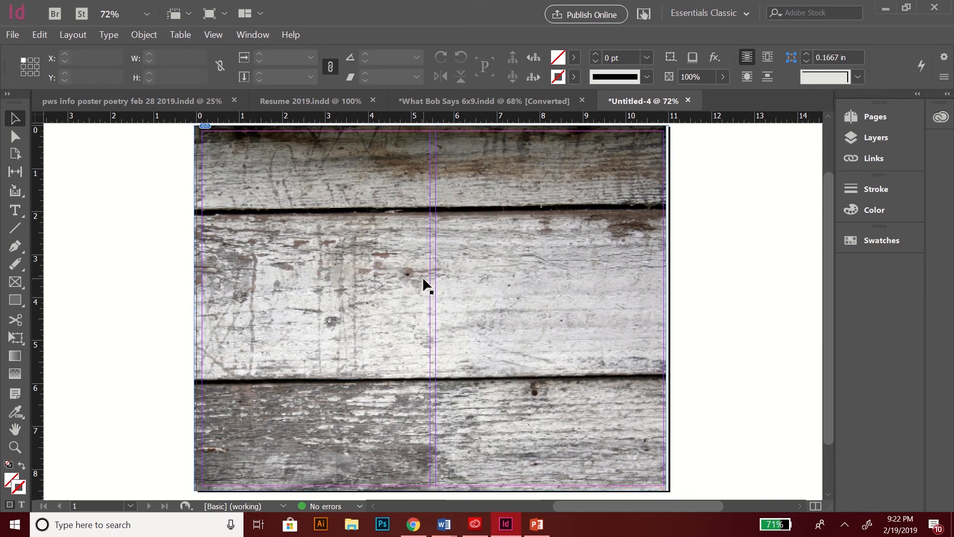
Step: Try shrinking the wood image to the page, then undo the resize
left_click(379, 272)
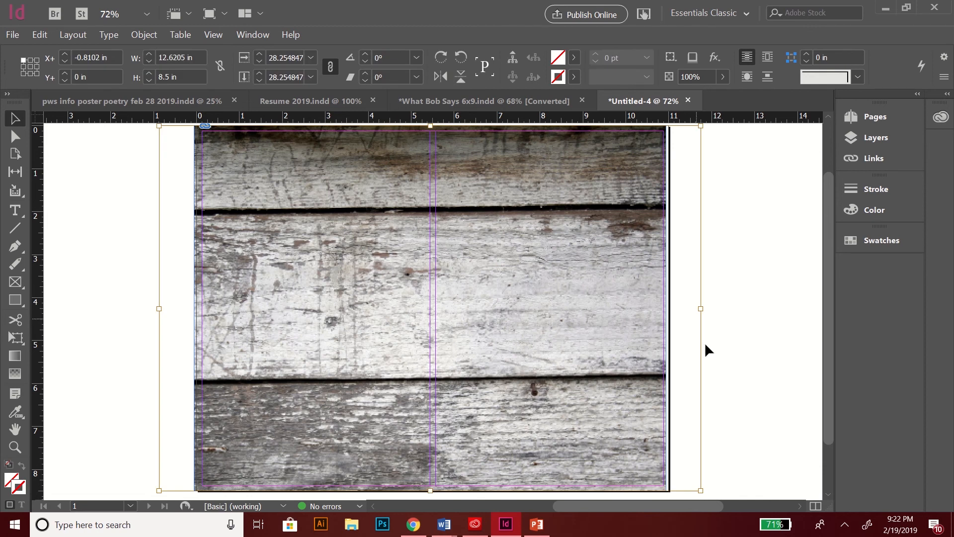
mouse_move(590, 320)
left_mouse_down()
mouse_move(556, 324)
mouse_move(605, 327)
mouse_move(580, 328)
mouse_move(594, 324)
left_mouse_up()
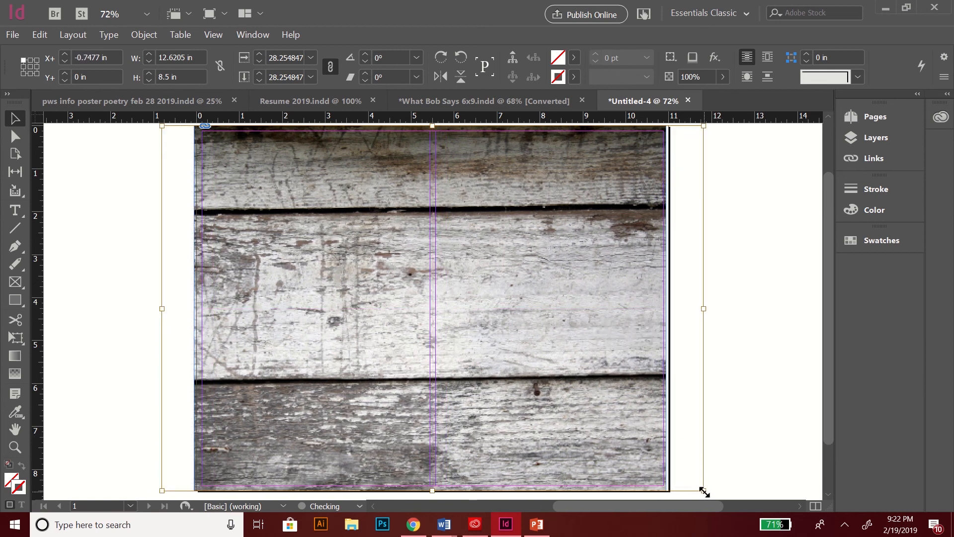
left_click_drag(703, 491, 632, 418)
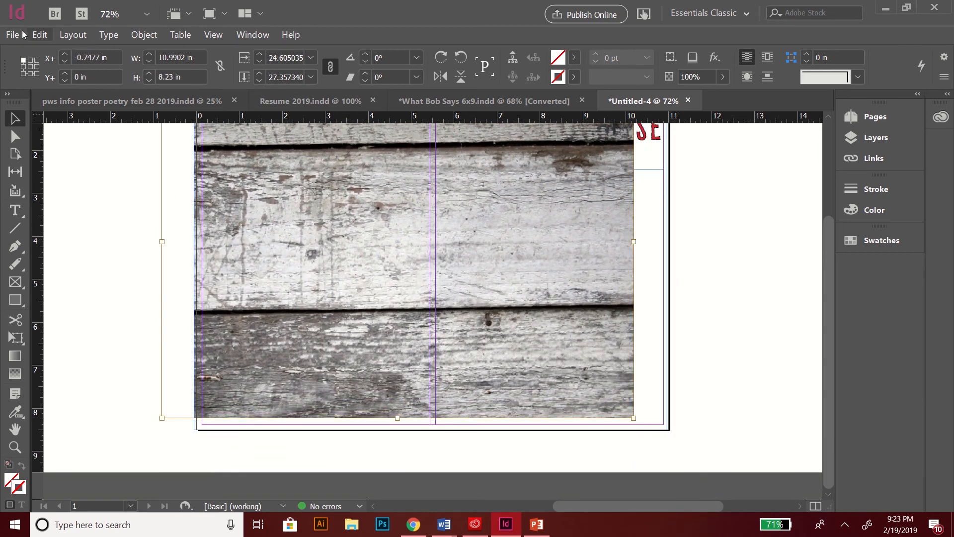
left_click(39, 34)
left_click(65, 44)
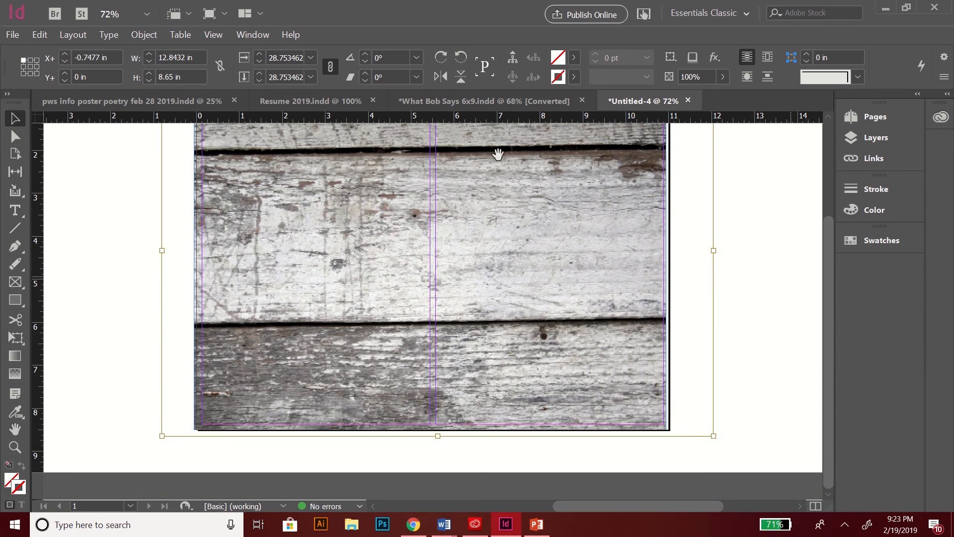
left_click(34, 37)
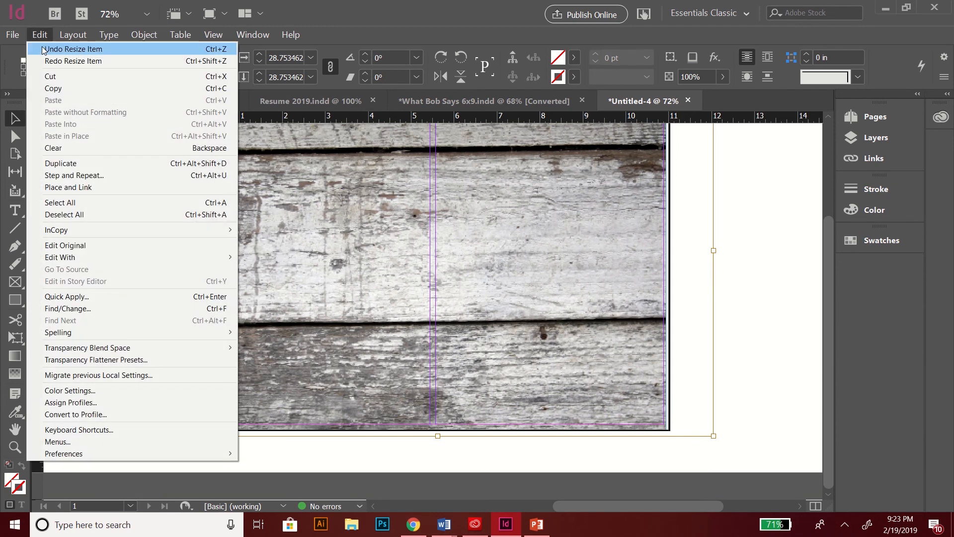
left_click(44, 49)
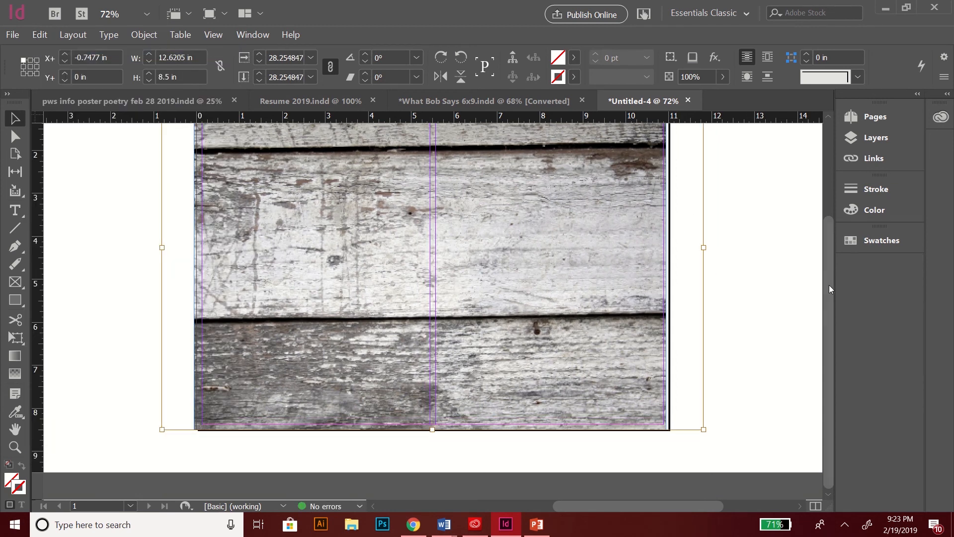
Step: Snap the wood frame to the page's top-left corner at X 0, Y 0, 11 × 8.5 in
left_click_drag(829, 285, 826, 227)
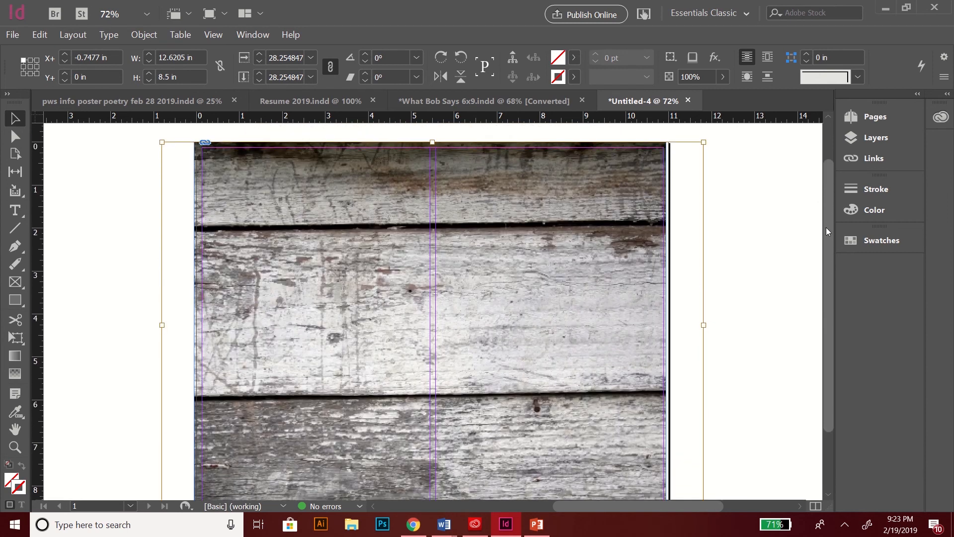
left_click(777, 175)
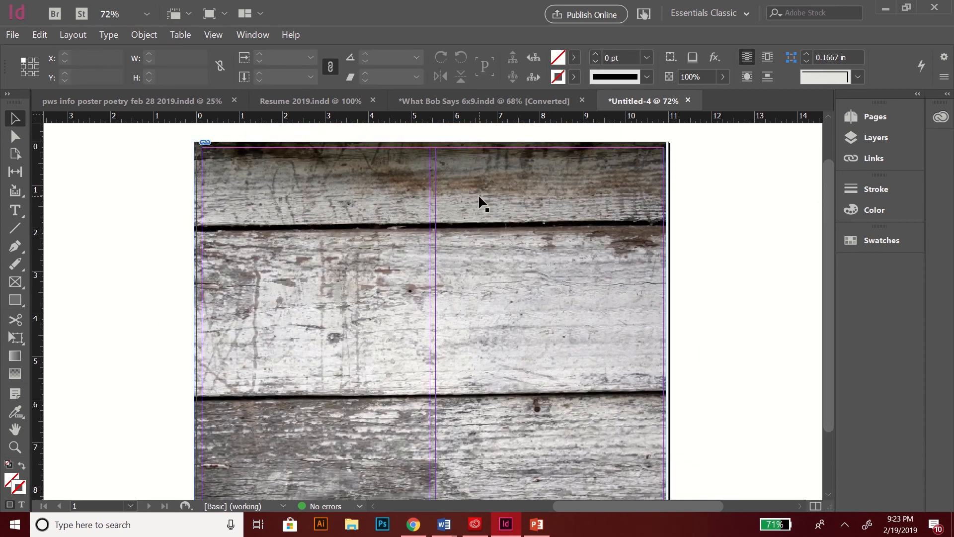
left_click_drag(478, 194, 482, 198)
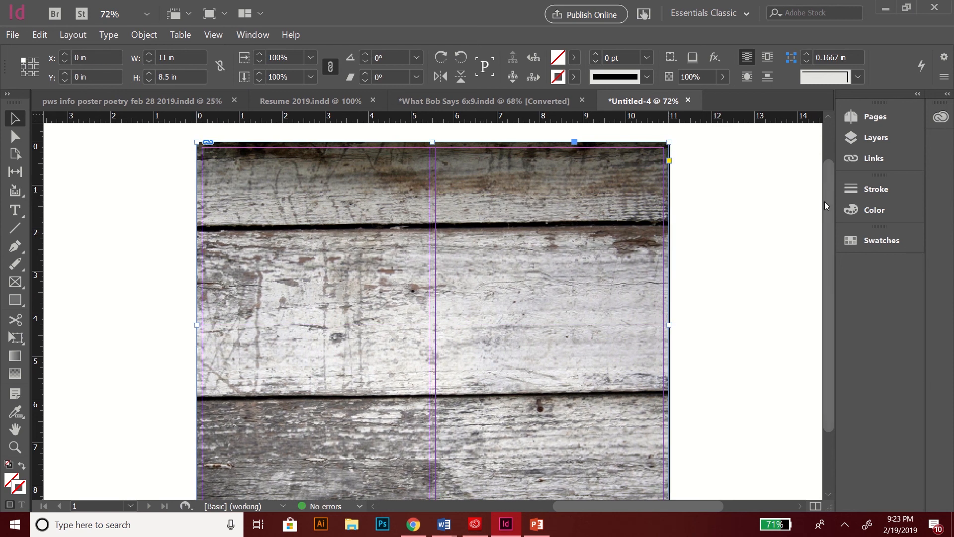
Step: Send the wood image to the back and move the title frame down to about 3.07 in
right_click(512, 257)
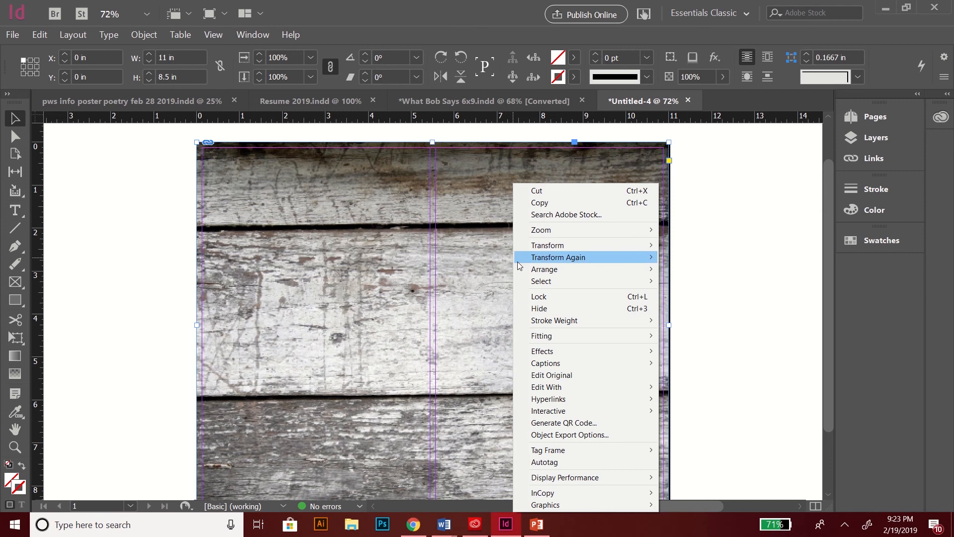
mouse_move(529, 270)
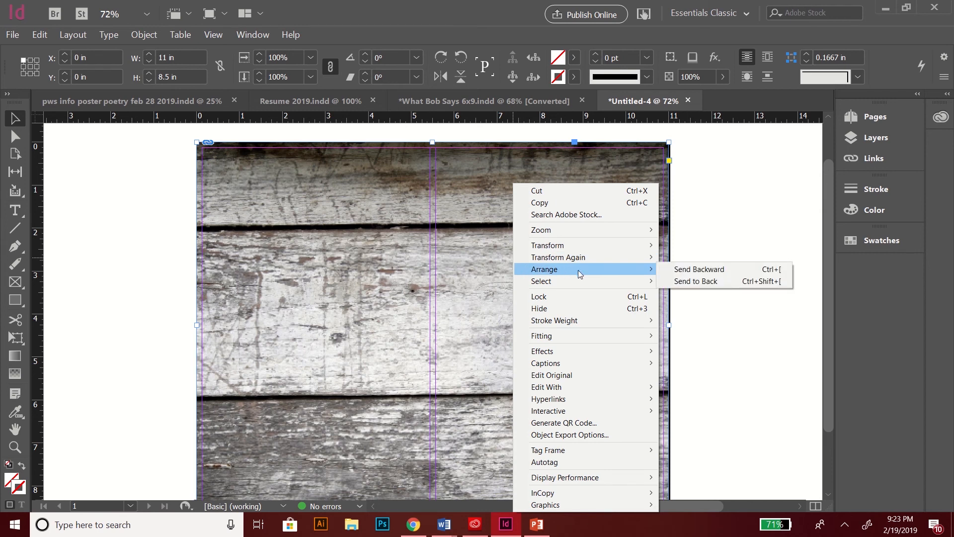
left_click(675, 281)
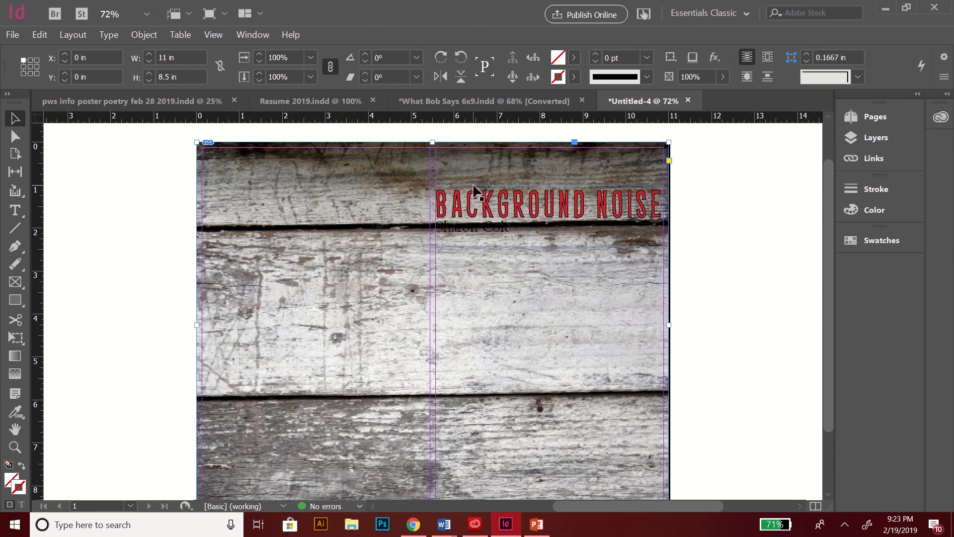
left_click_drag(474, 206, 516, 296)
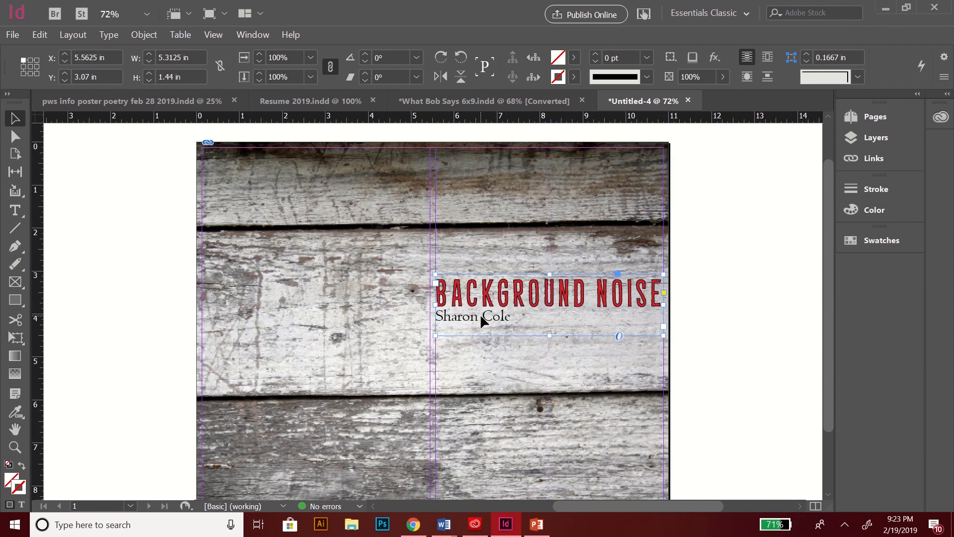
Step: Delete the author name line beneath the BACKGROUND NOISE title
right_click(479, 314)
right_click(462, 321)
double_click(448, 305)
right_click(489, 324)
left_click(458, 318)
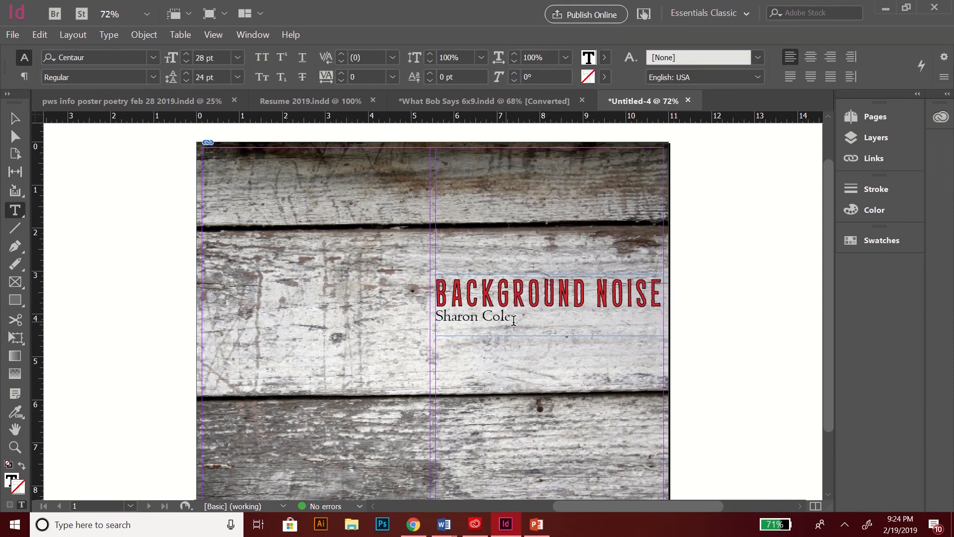
left_click_drag(510, 318, 427, 317)
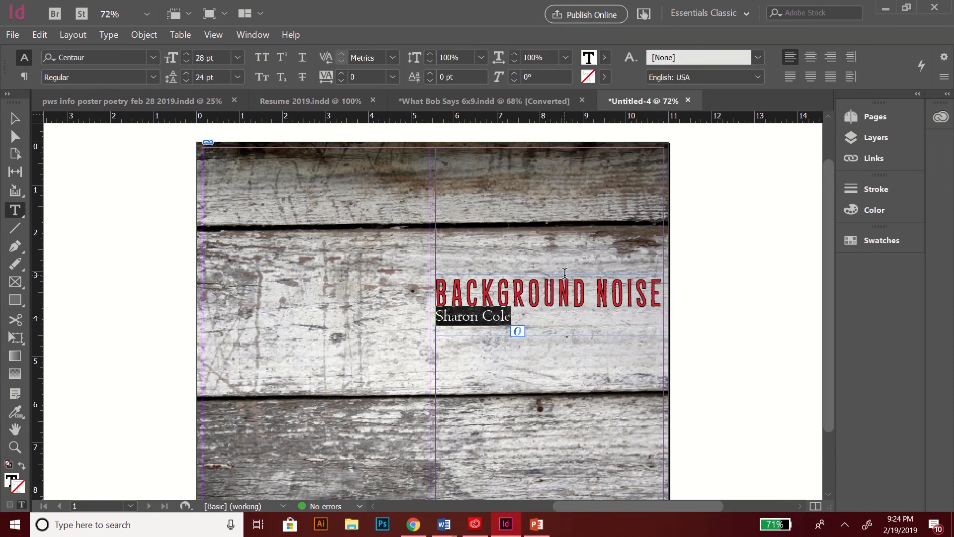
left_click(809, 58)
left_click(499, 267)
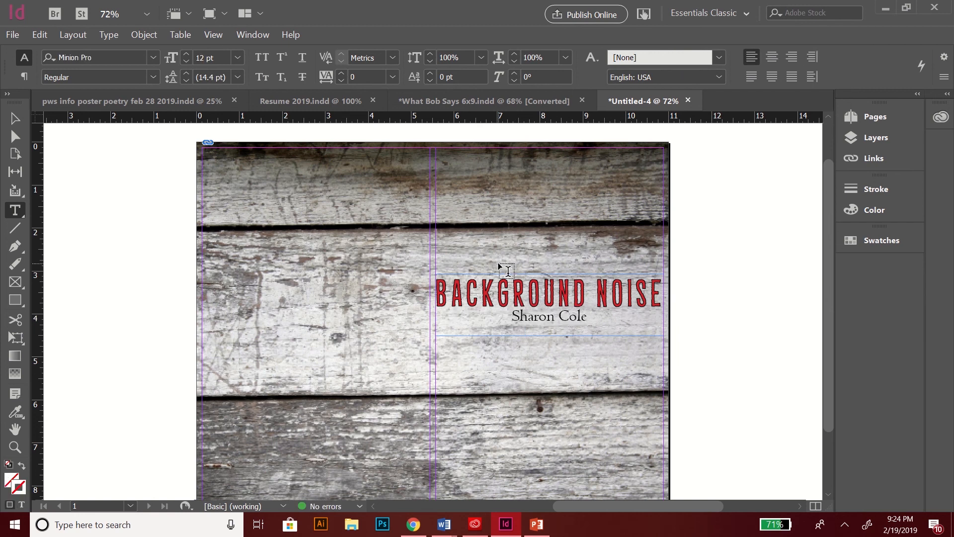
left_click_drag(599, 317, 471, 326)
key("BackSpace")
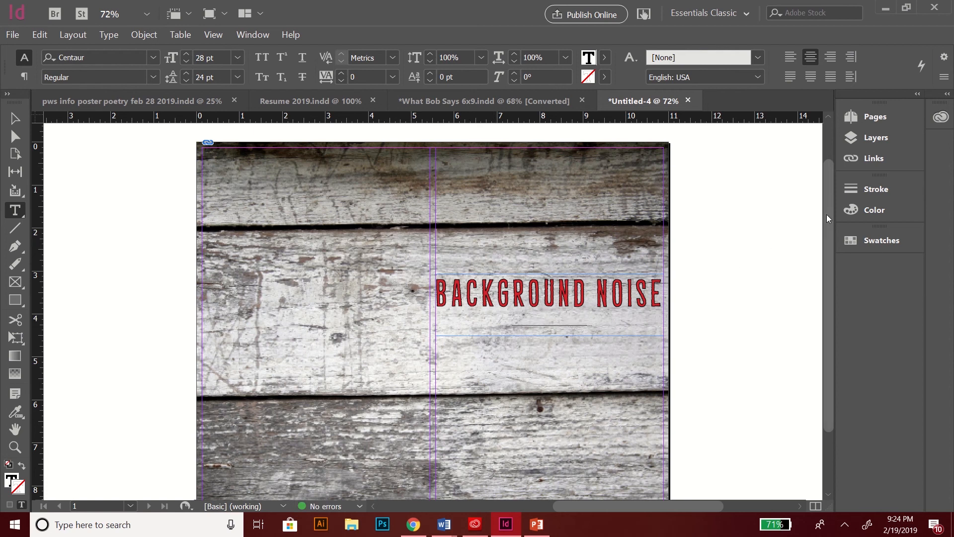
left_click_drag(827, 231, 827, 240)
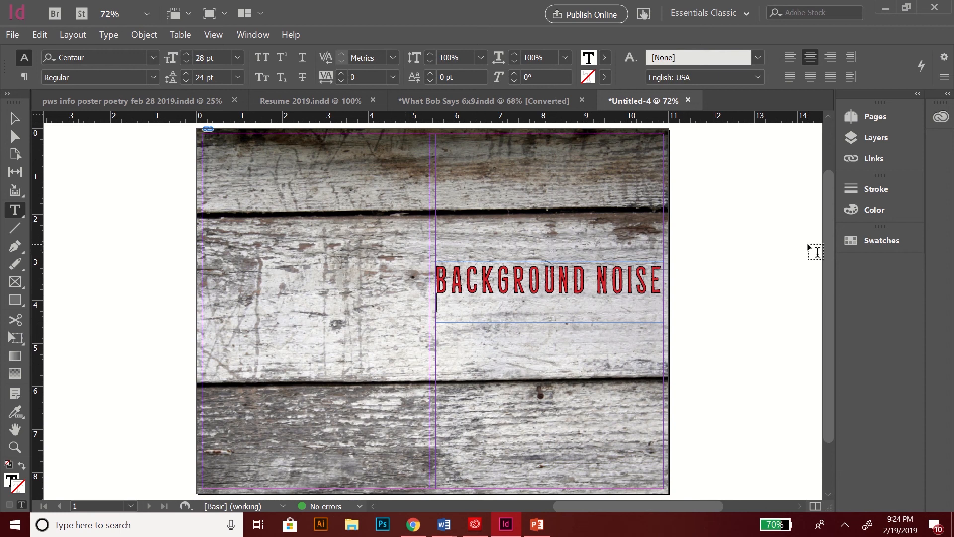
left_click(15, 118)
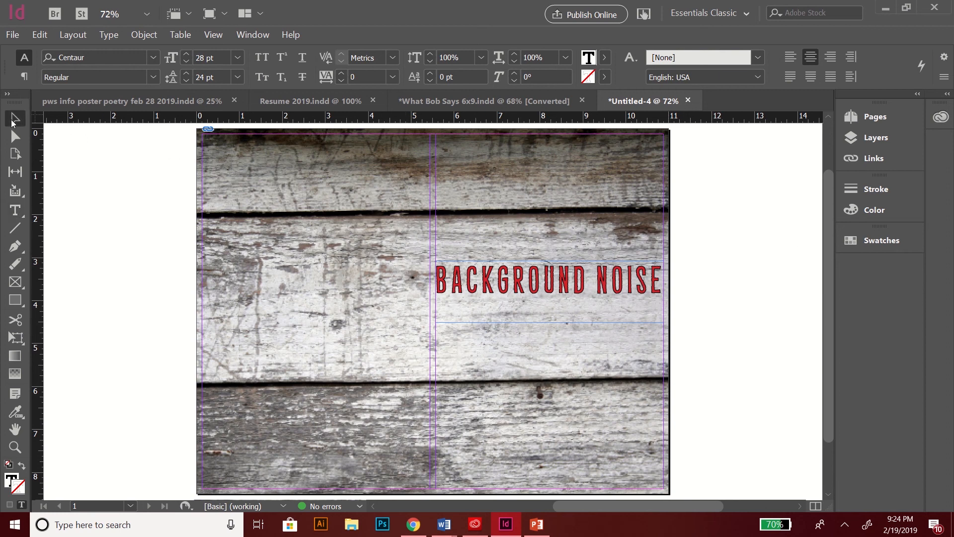
left_click(285, 234)
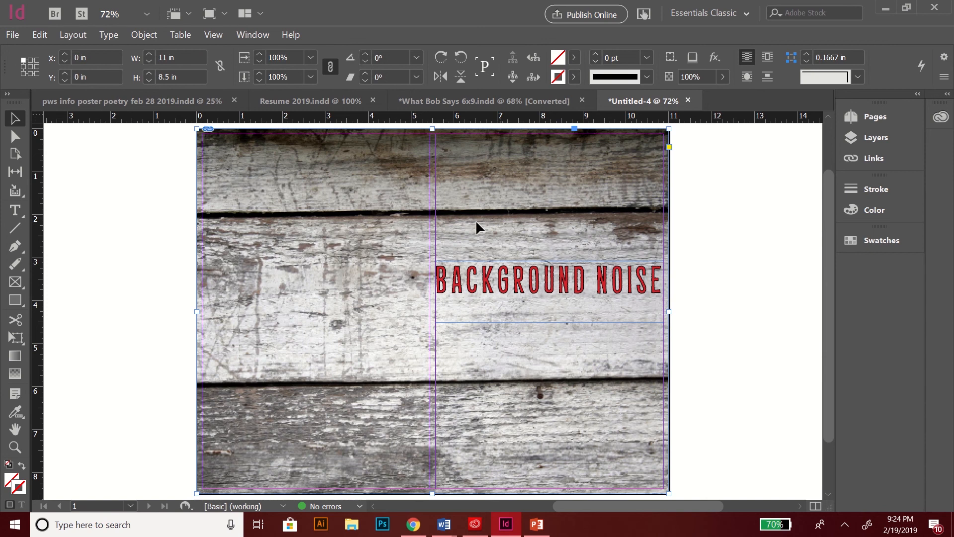
right_click(333, 232)
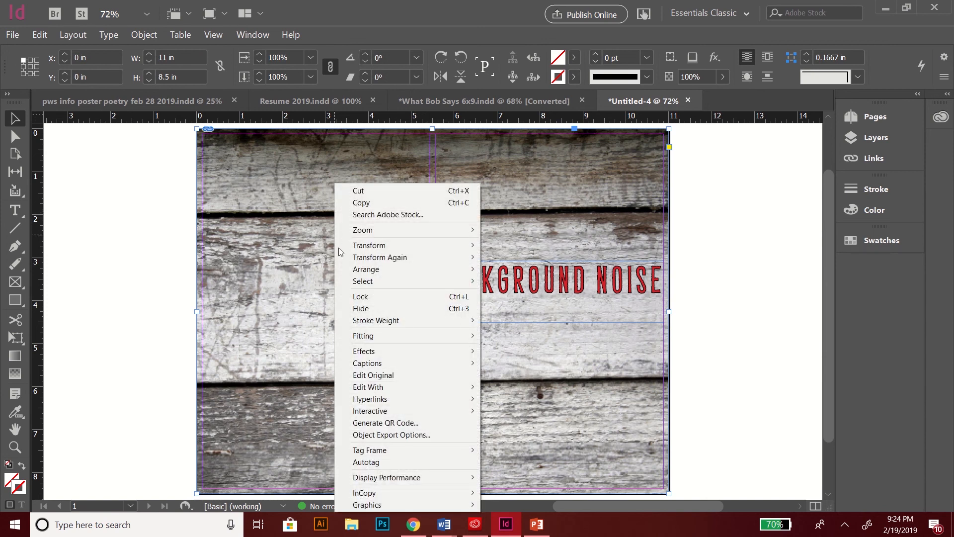
mouse_move(381, 354)
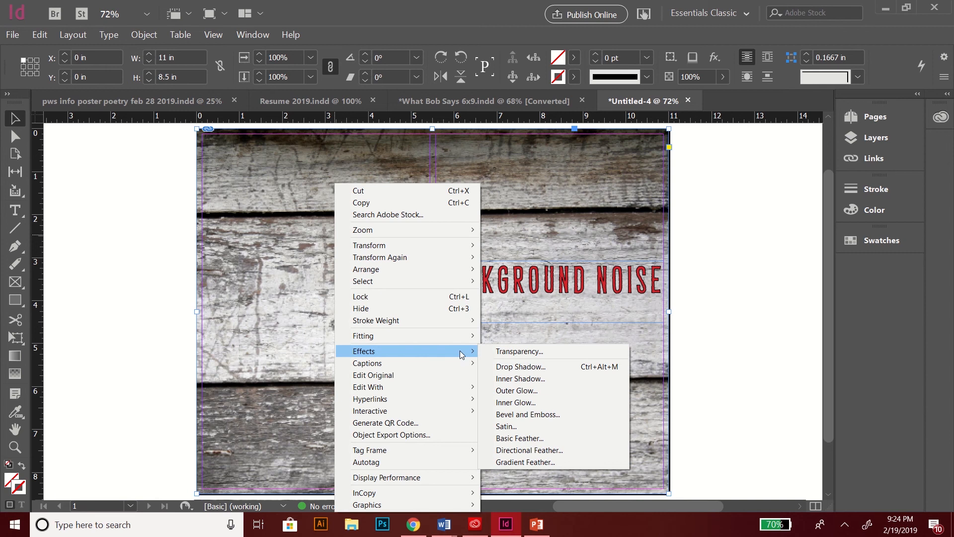
left_click(503, 350)
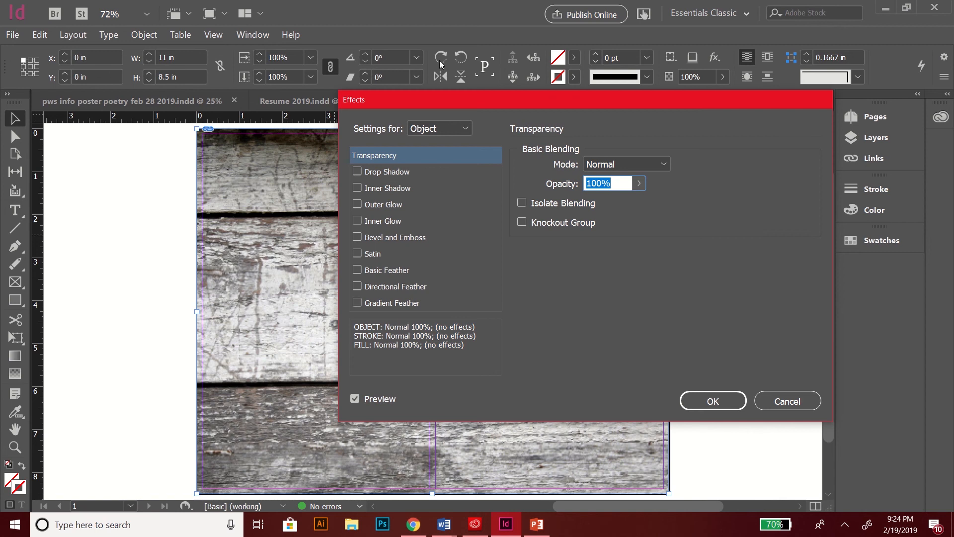
left_click_drag(485, 105, 629, 45)
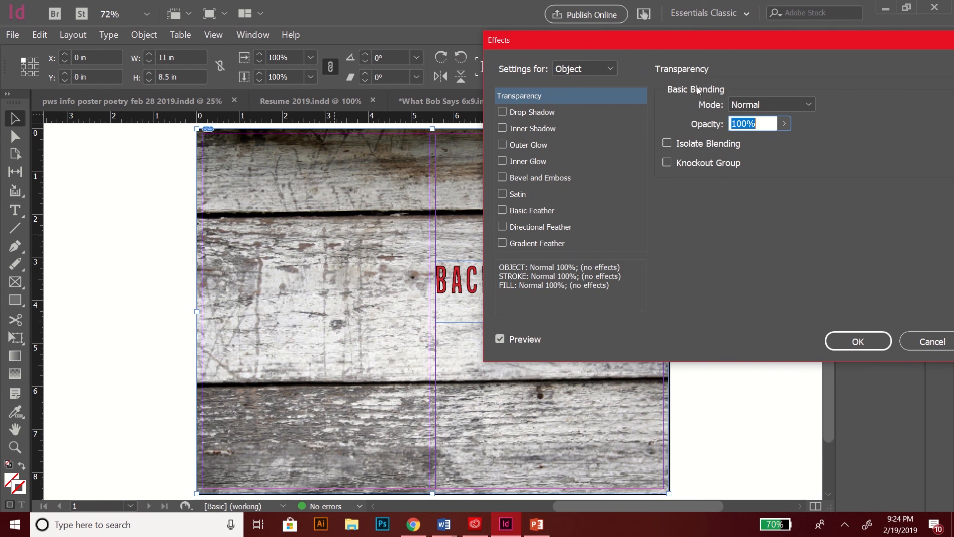
left_click(809, 106)
left_click(809, 106)
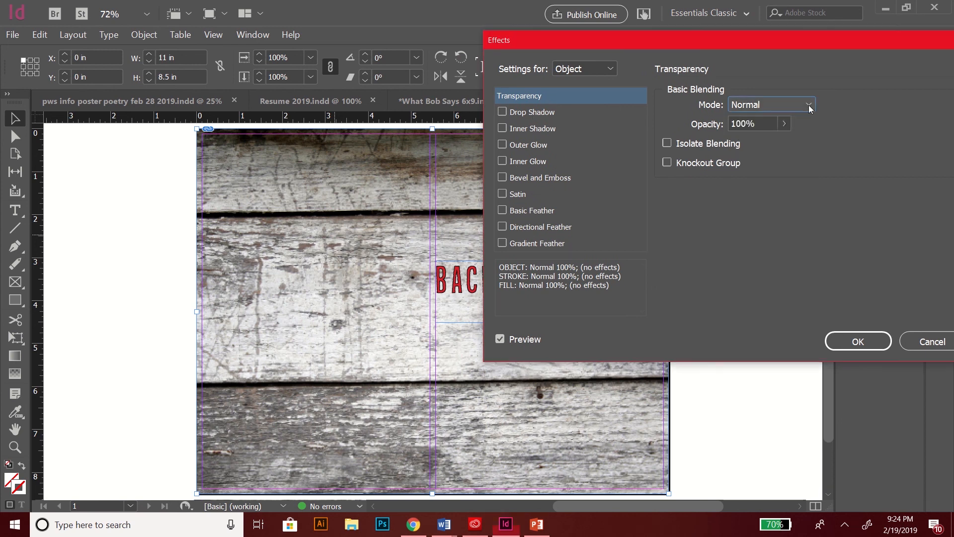
left_click(775, 123)
left_click(784, 123)
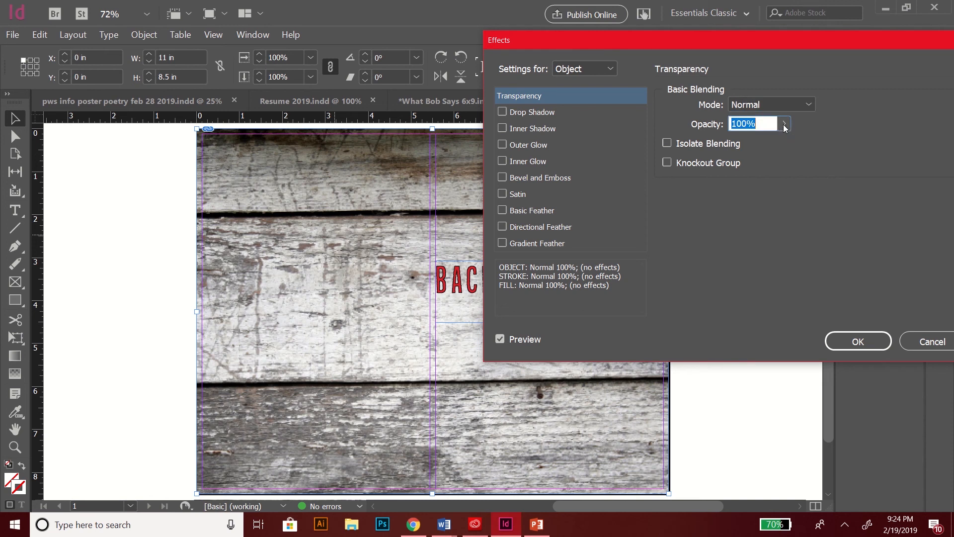
left_click_drag(786, 142, 744, 144)
left_click_drag(726, 47, 743, 92)
left_click(809, 152)
left_click(811, 151)
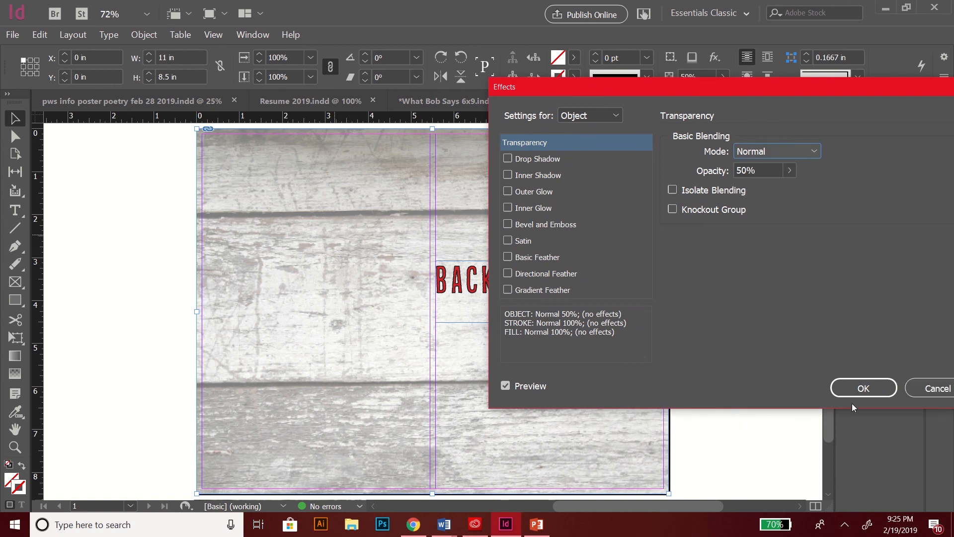
left_click(929, 387)
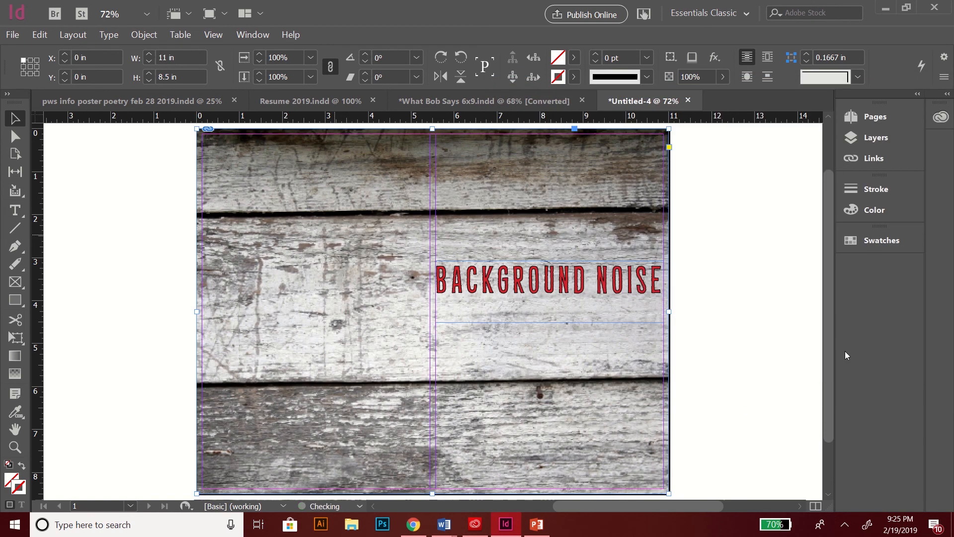
left_click(85, 175)
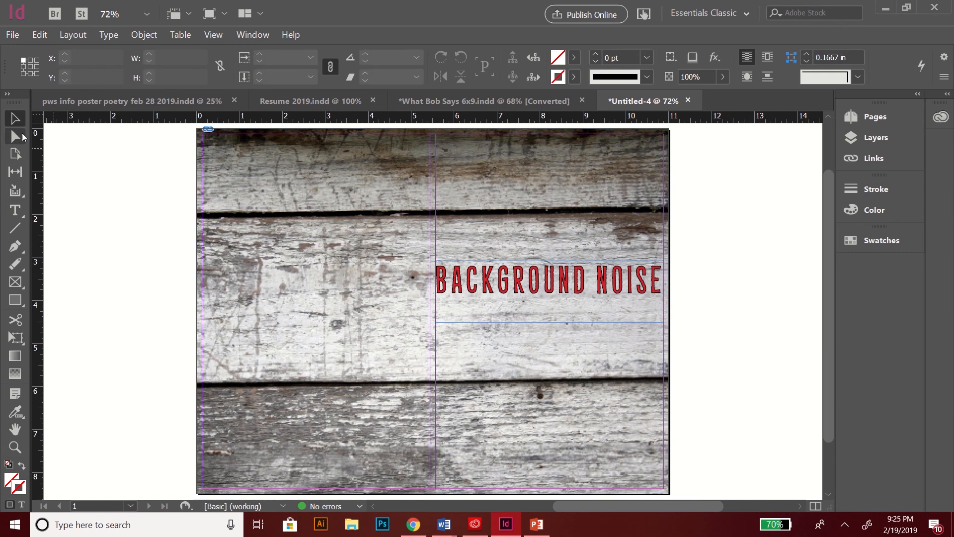
left_click(15, 282)
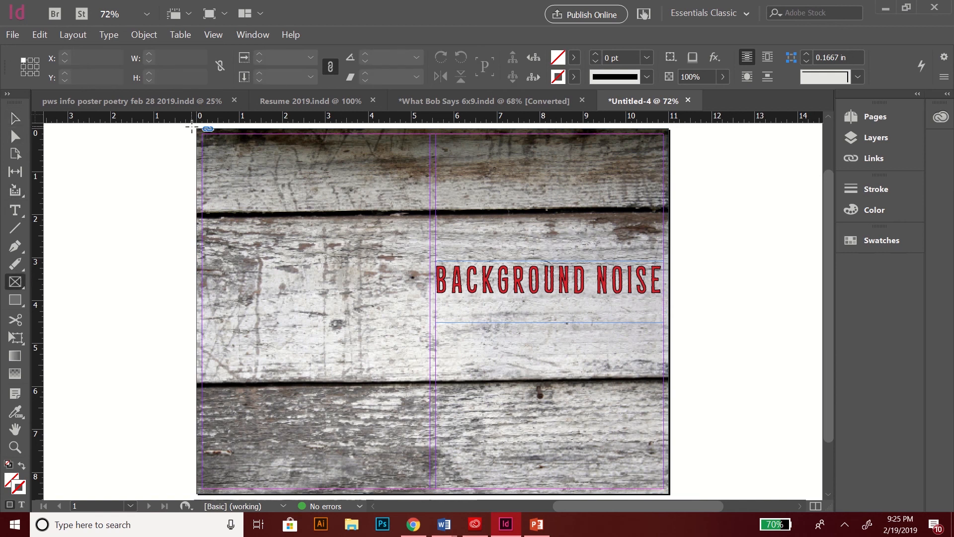
Step: Draw a page-covering frame and place the free_texture_friday_783 texture into it
left_click_drag(191, 127, 684, 498)
left_click(13, 35)
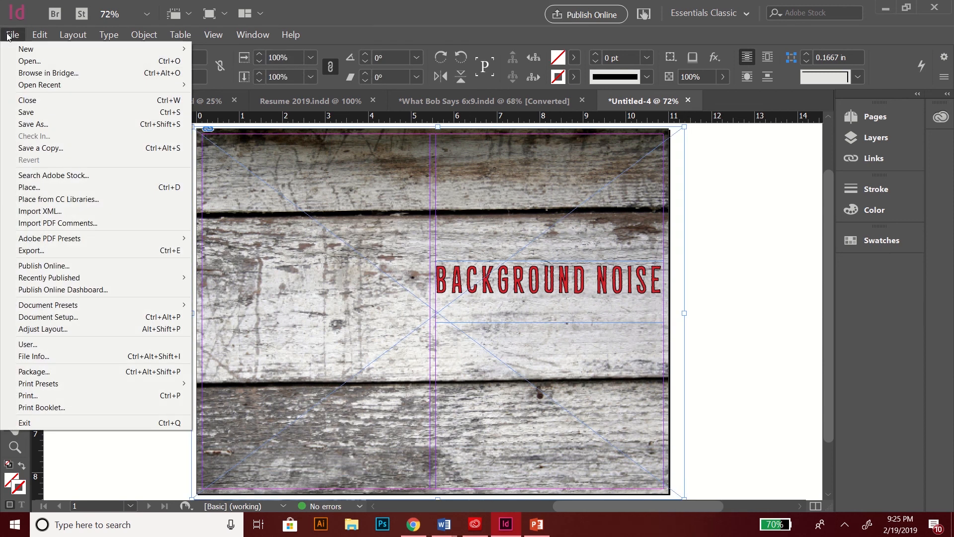
left_click(32, 188)
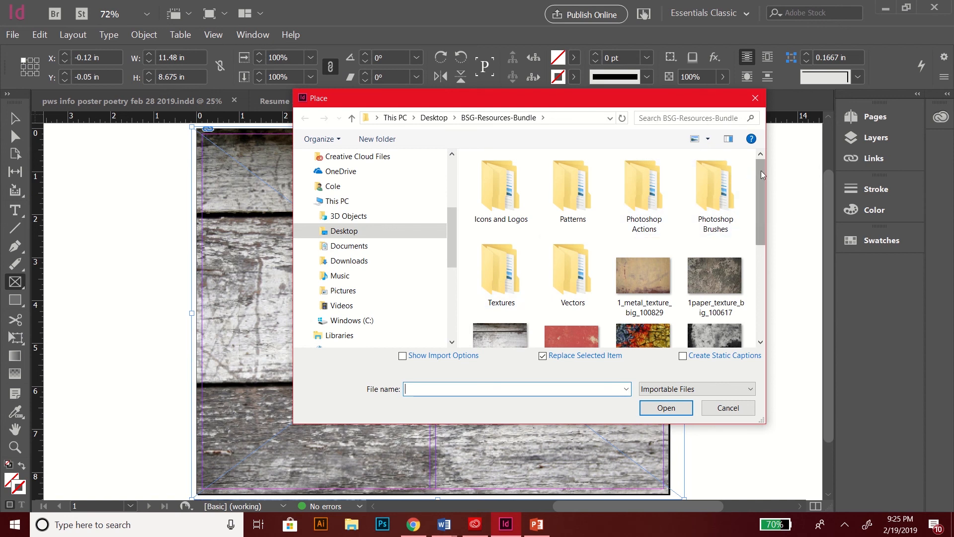
left_click_drag(761, 172, 764, 225)
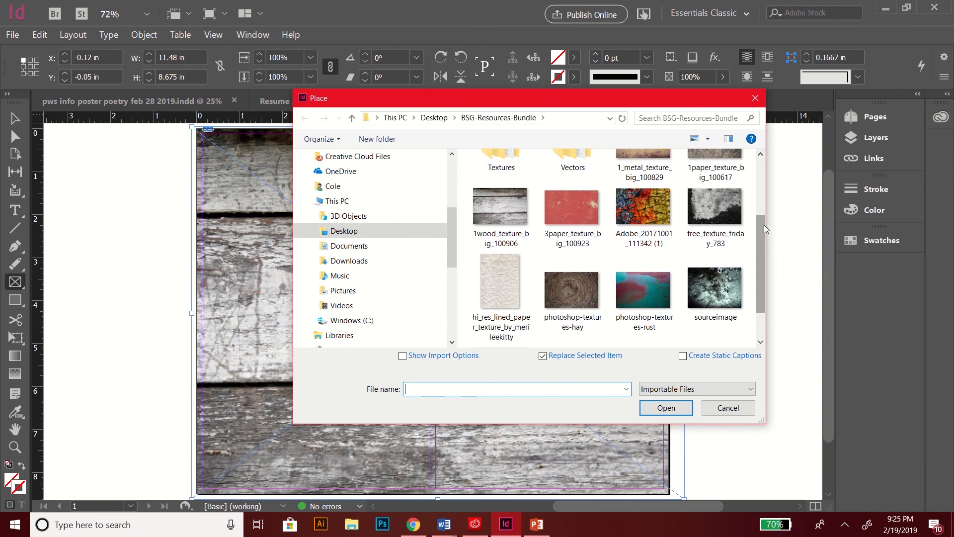
left_click(699, 207)
double_click(699, 207)
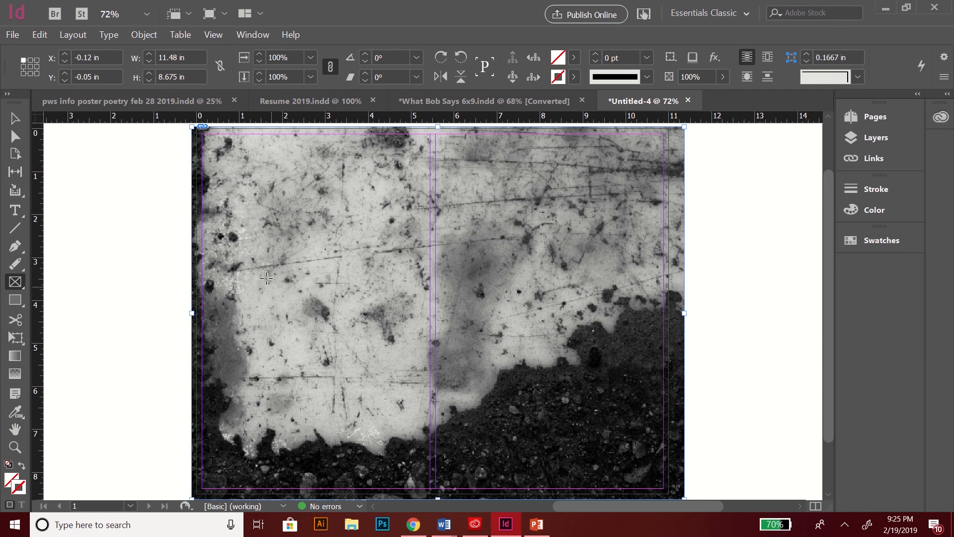
Step: Send the grunge texture backward so the red title shows in front
left_click(15, 118)
right_click(389, 220)
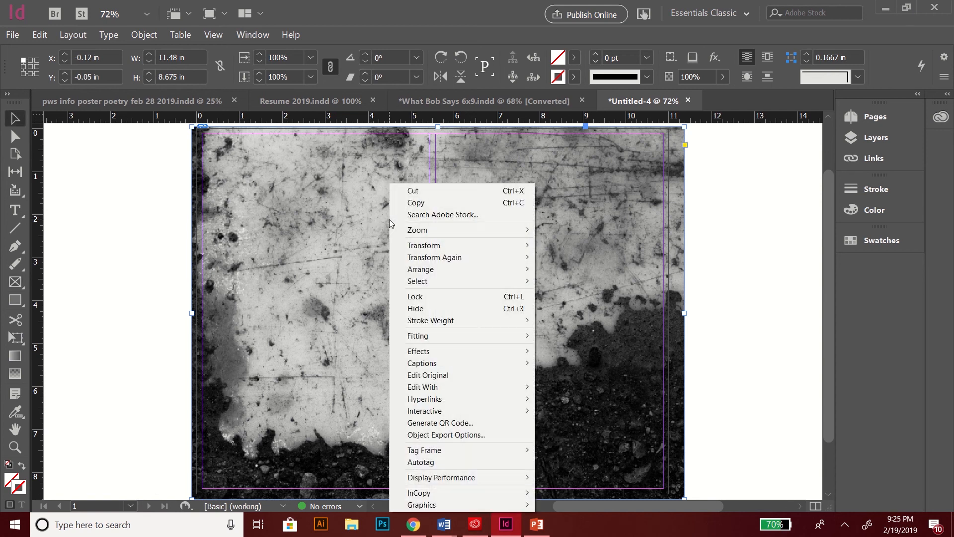
mouse_move(417, 275)
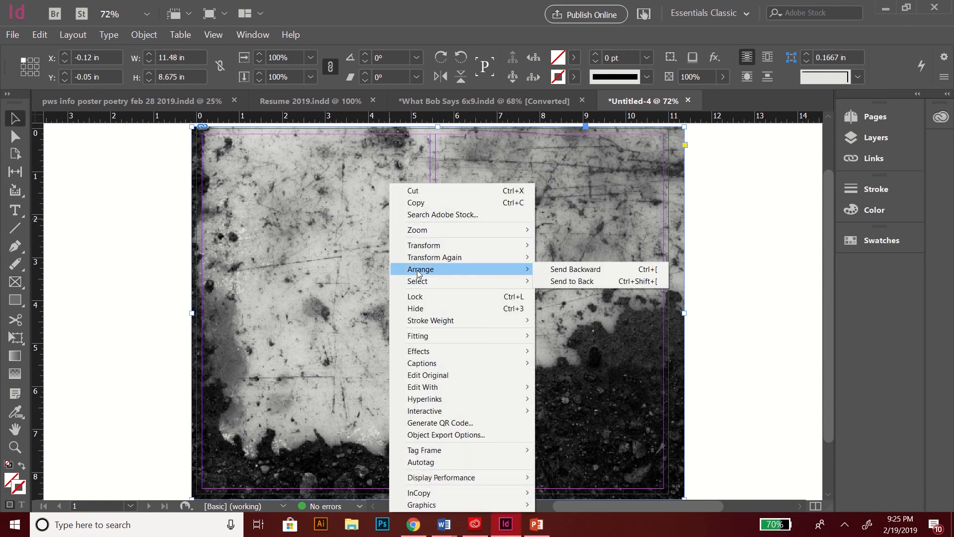
left_click(555, 271)
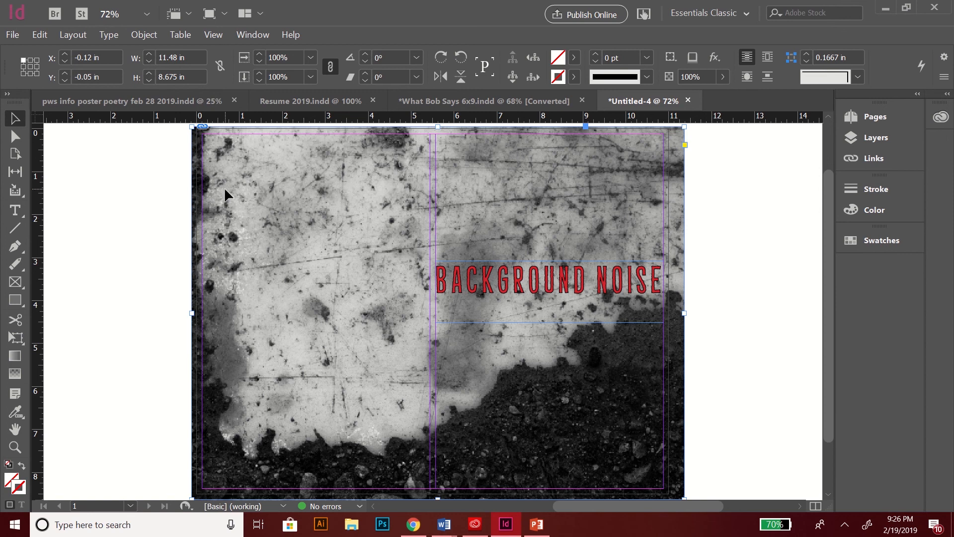
Step: Open the image's Transparency effects settings and close them without changes
right_click(270, 207)
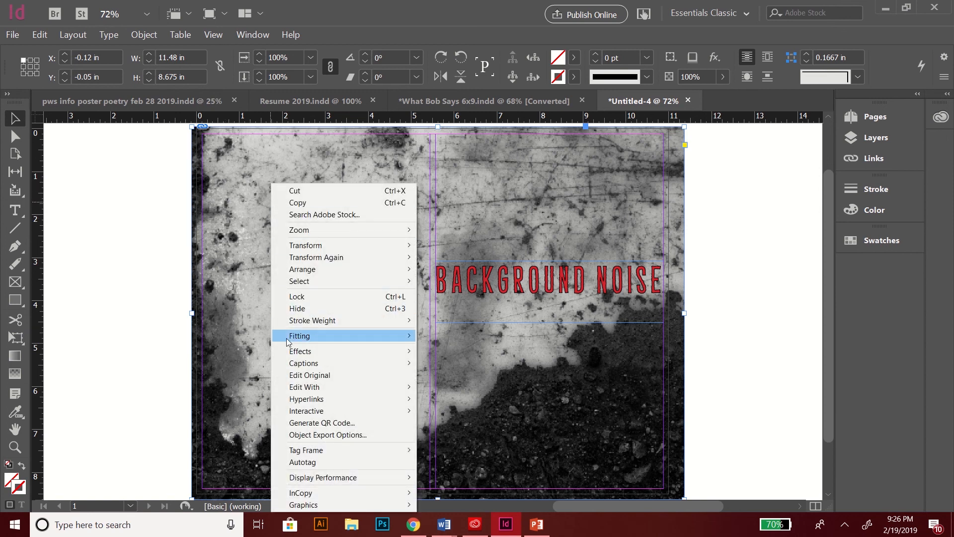
mouse_move(291, 354)
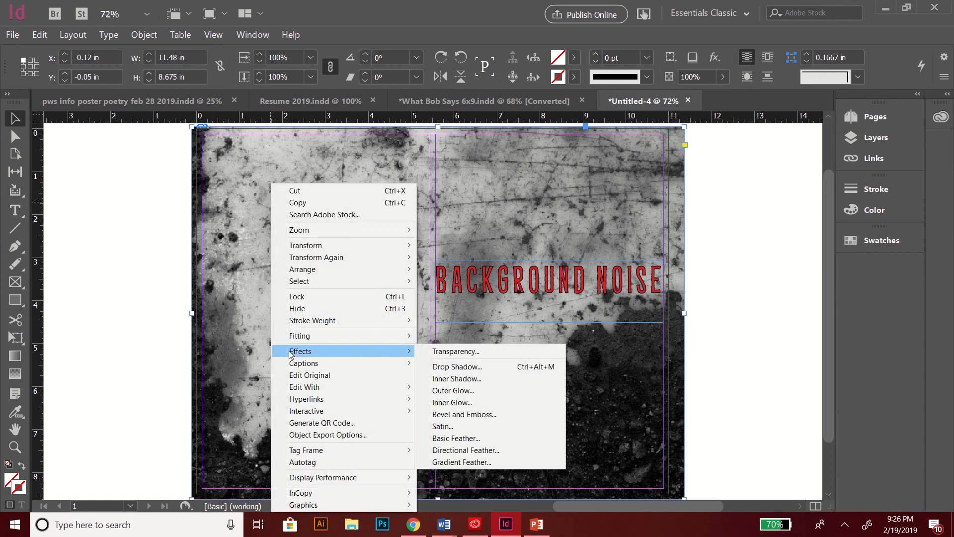
left_click(450, 351)
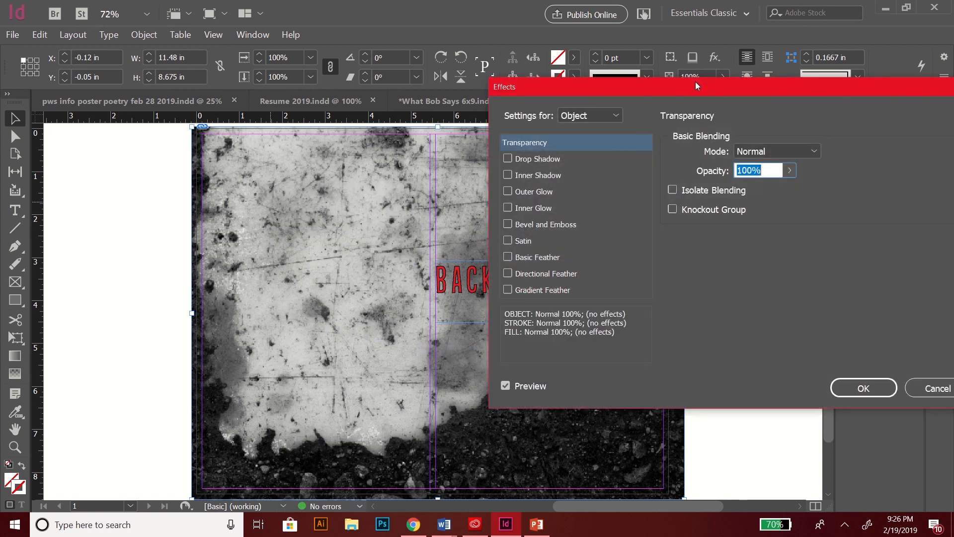
left_click_drag(695, 81, 584, 97)
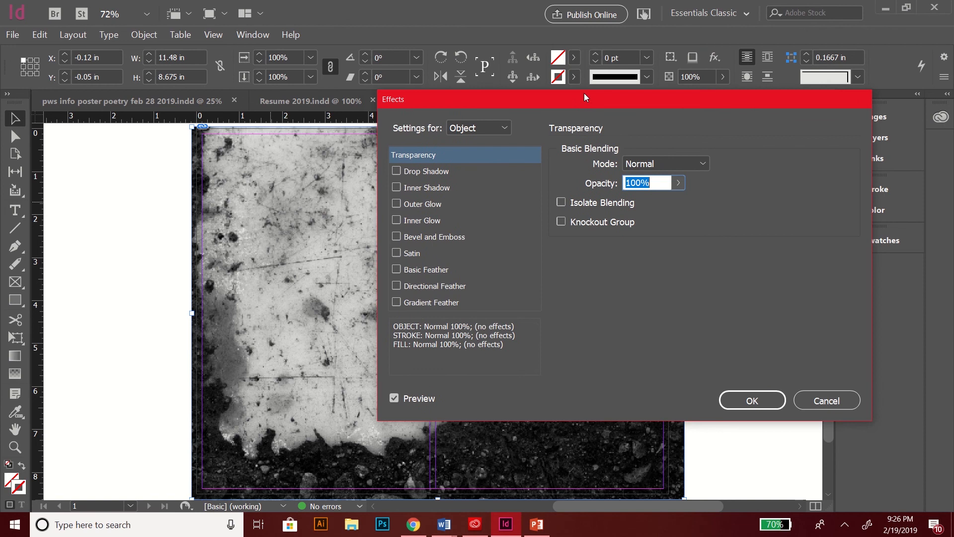
key("ctrl+minus")
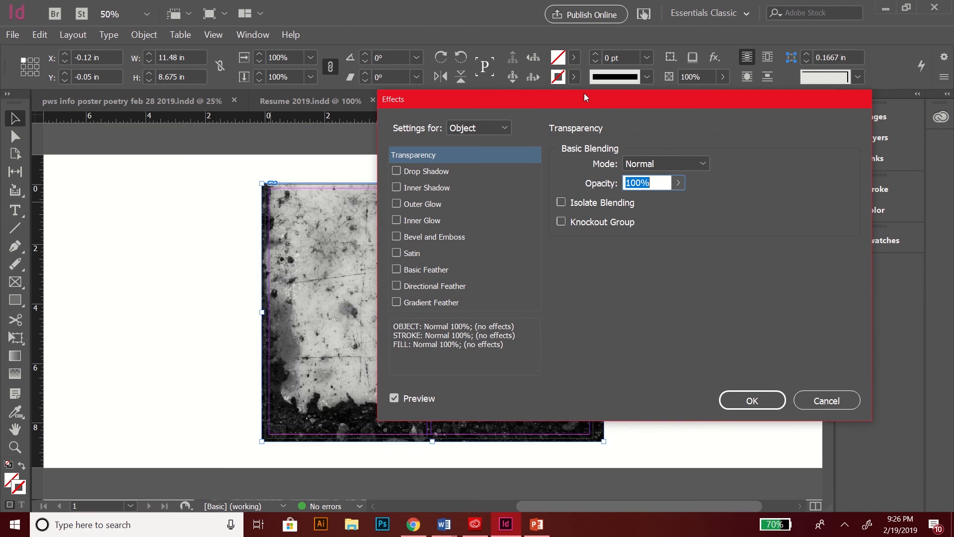
left_click_drag(583, 96, 632, 96)
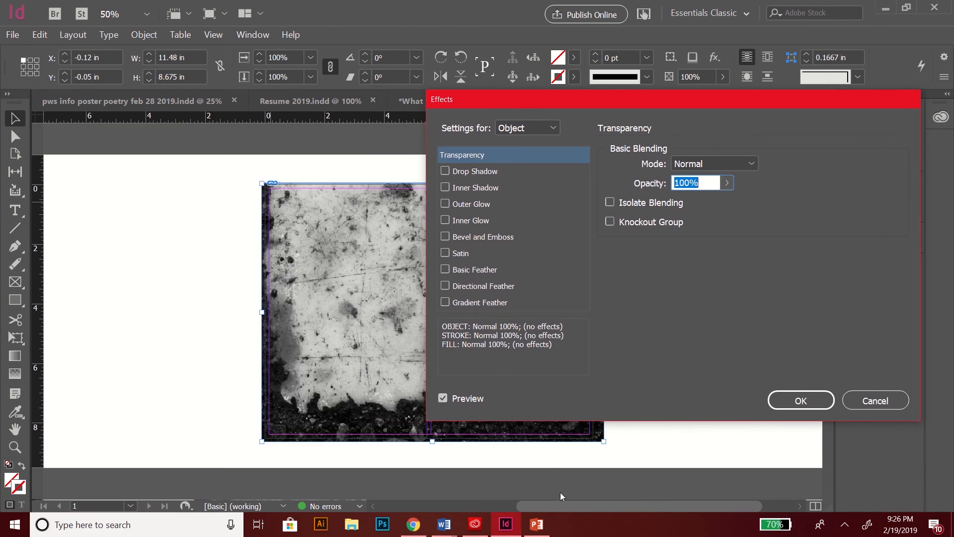
left_click(565, 504)
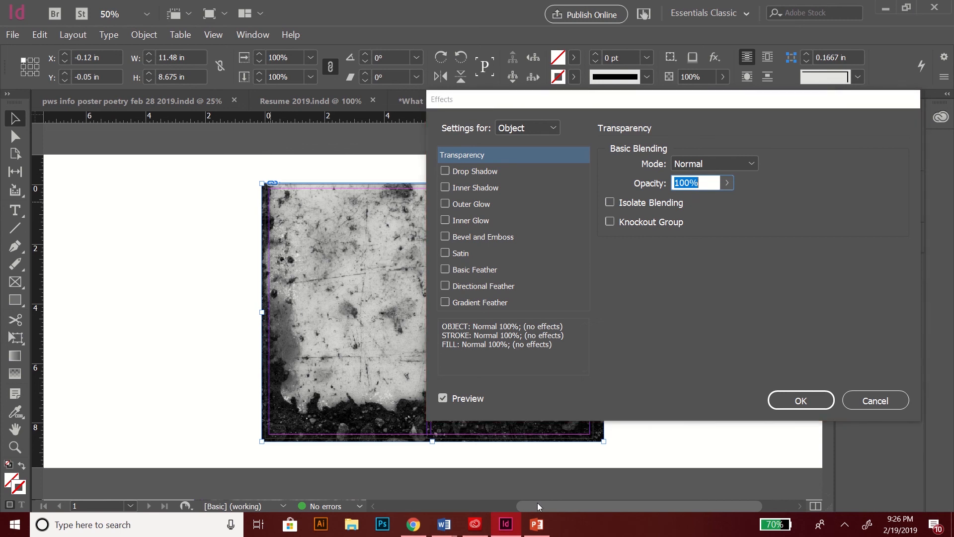
left_click(871, 401)
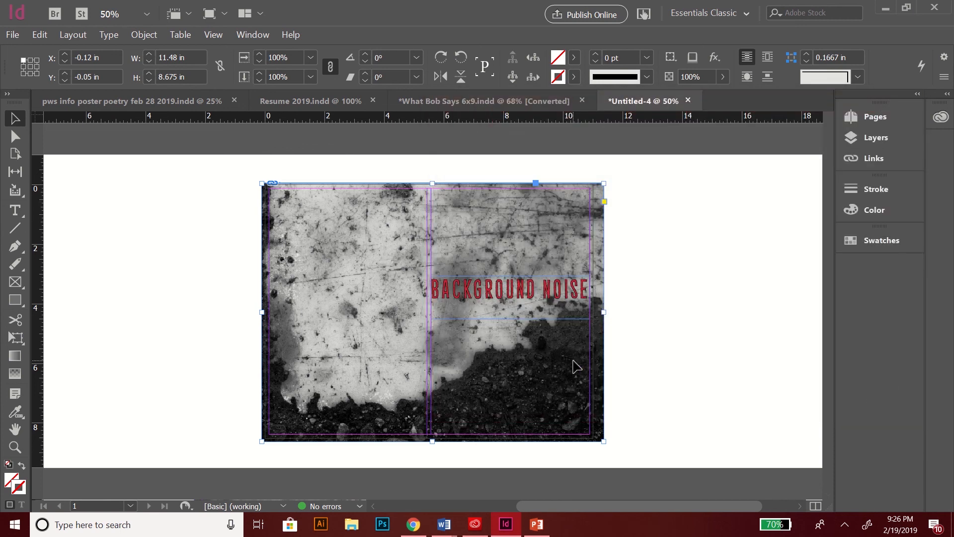
Step: Zoom in and out on the spread to check the title over the texture
key("ctrl+equal")
key("ctrl+equal")
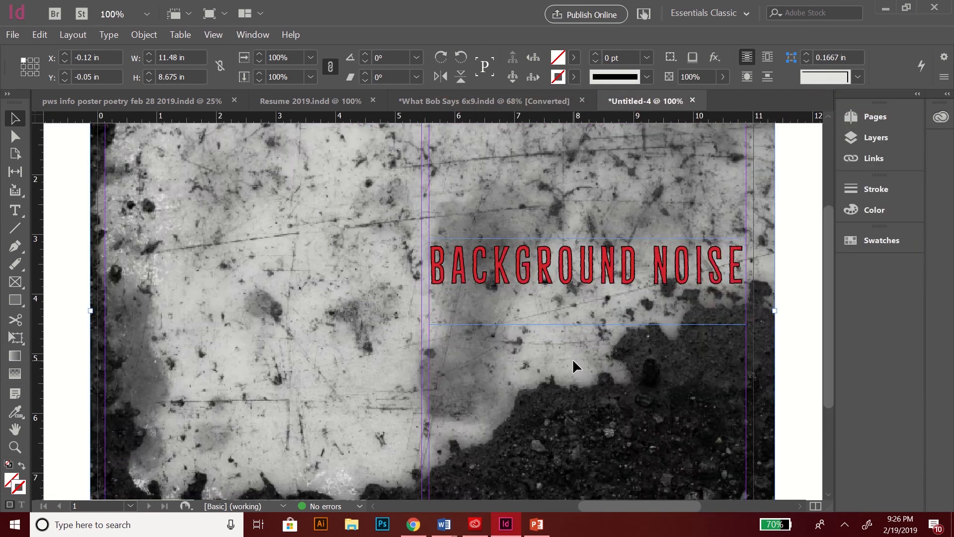
key("ctrl+minus")
key("ctrl+minus")
key("ctrl+equal")
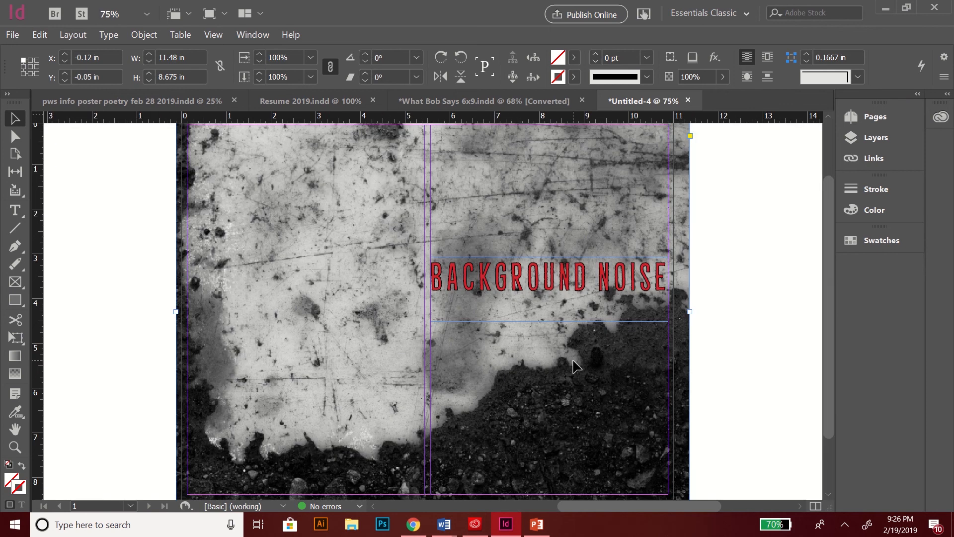
key("ctrl+minus")
key("ctrl+minus")
key("ctrl+minus")
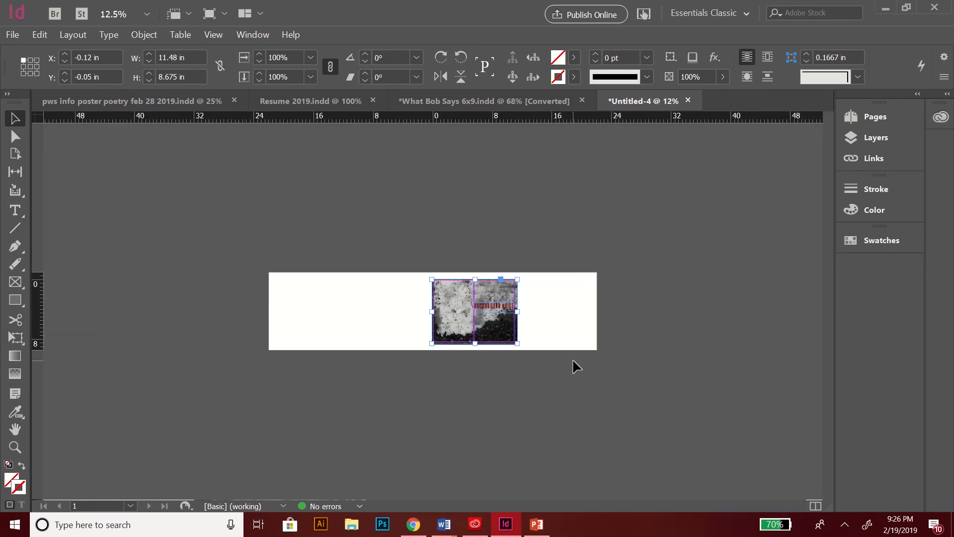
key("ctrl+equal")
key("ctrl+equal")
key("ctrl+equal")
key("ctrl+equal")
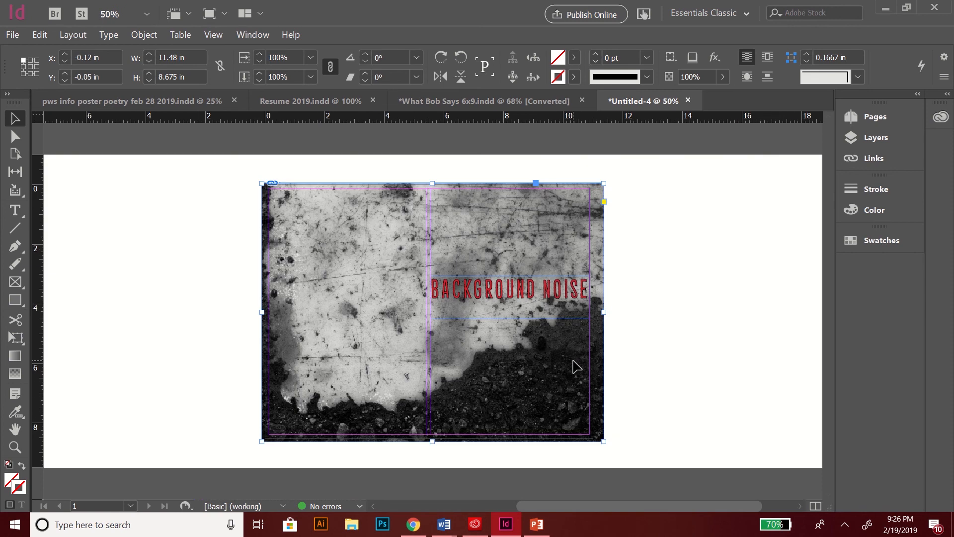
key("ctrl+minus")
key("ctrl+minus")
key("ctrl+equal")
key("ctrl+equal")
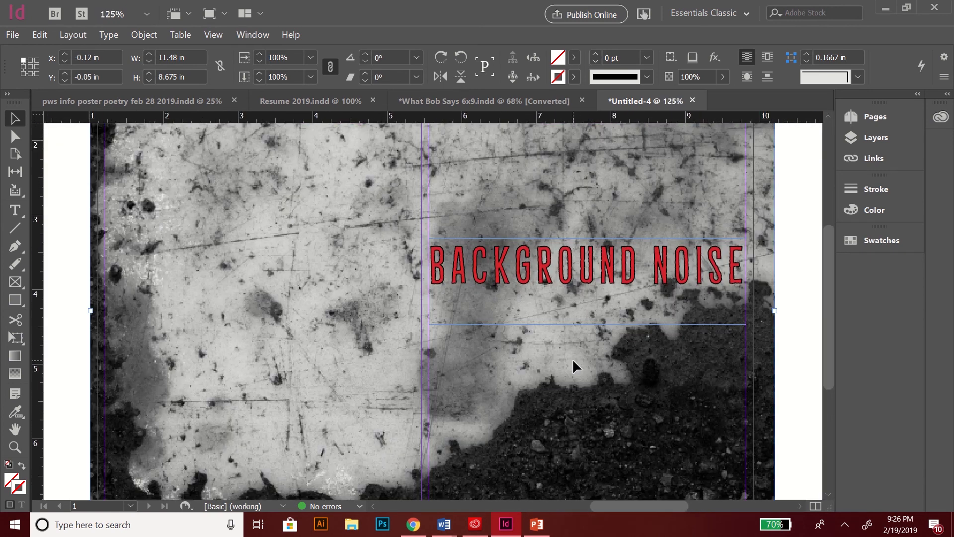
key("ctrl+minus")
key("ctrl+minus")
key("ctrl+minus")
key("ctrl+minus")
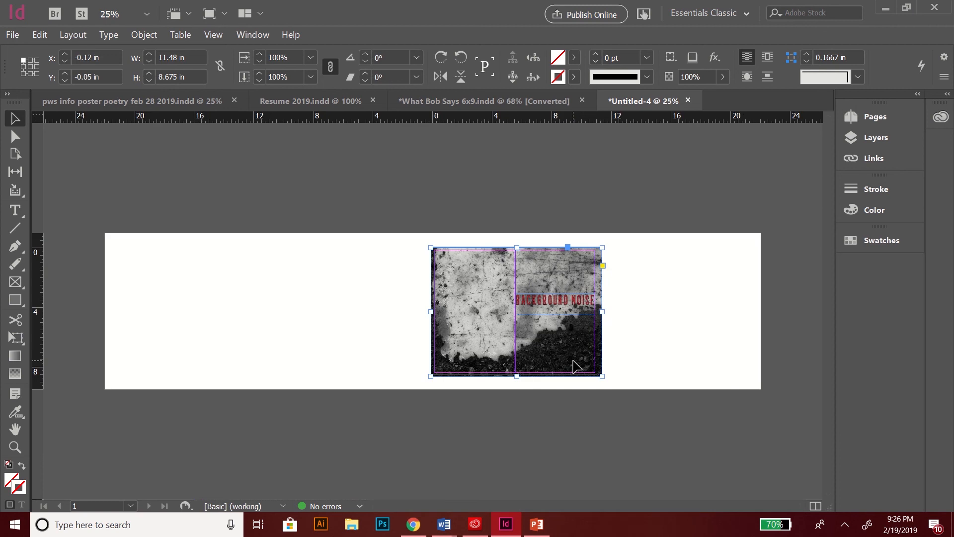
key("ctrl+equal")
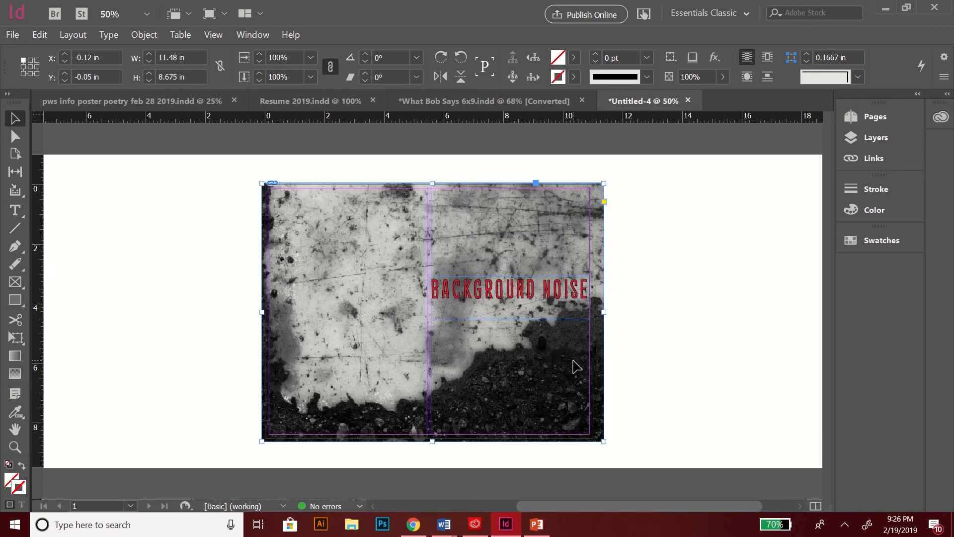
Step: Open Transparency effects for the grunge image and set its blend mode to Multiply
left_click_drag(672, 504, 704, 505)
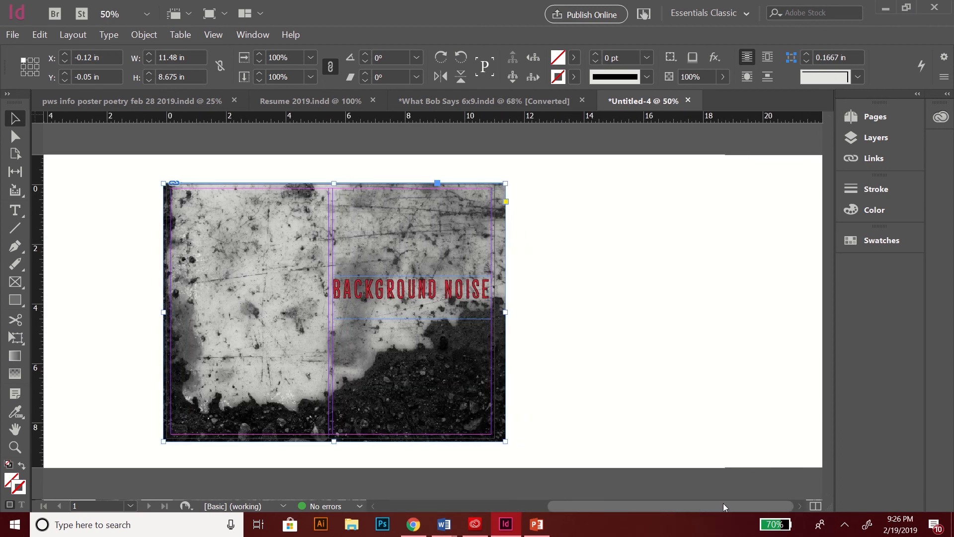
right_click(284, 225)
mouse_move(334, 357)
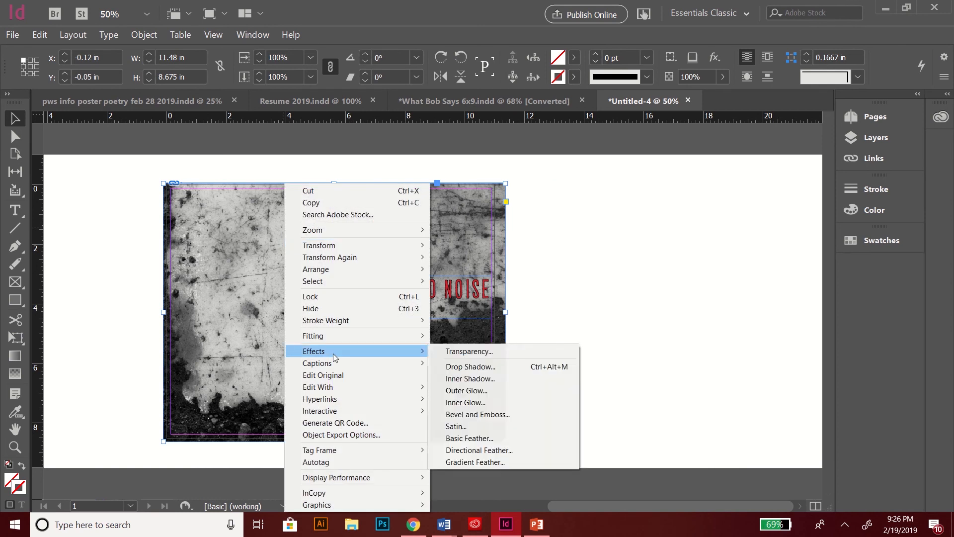
left_click(455, 351)
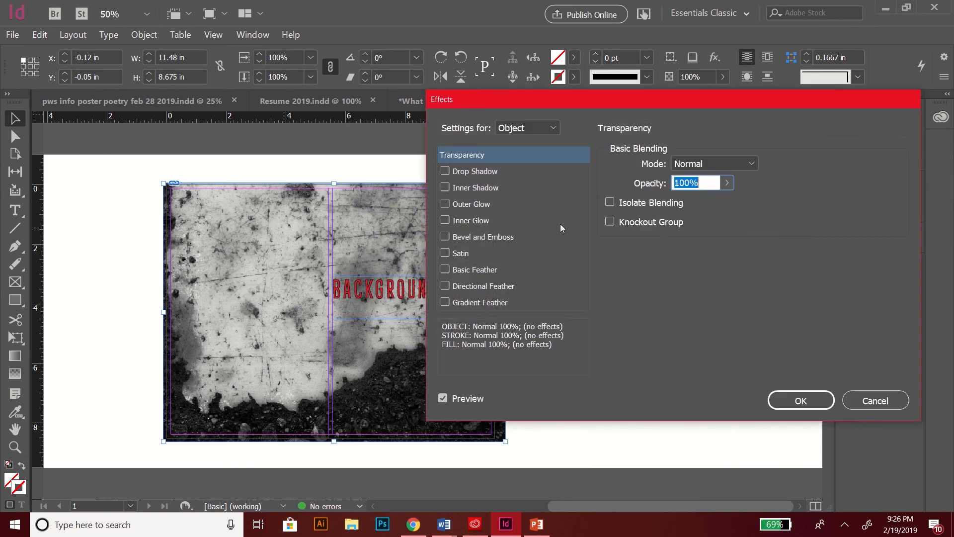
left_click_drag(610, 103, 660, 94)
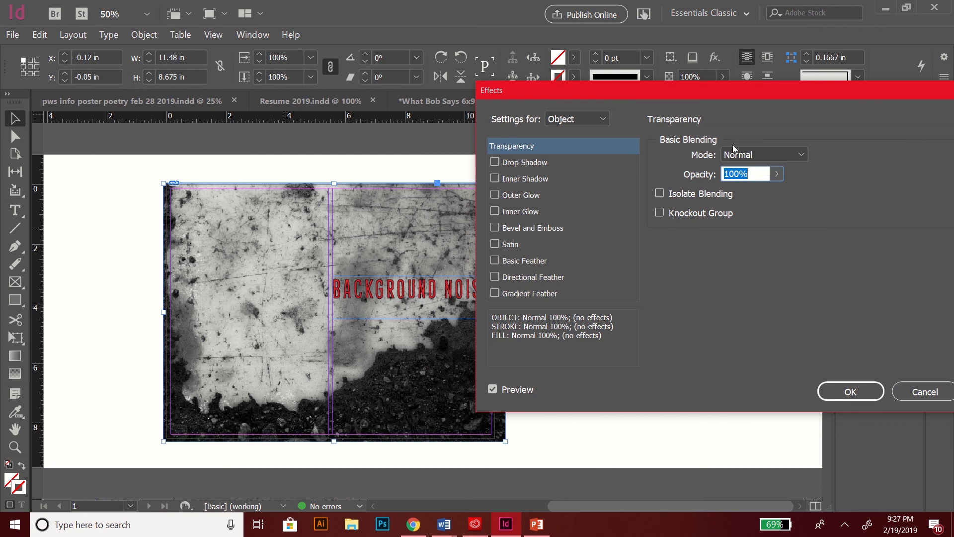
left_click(750, 157)
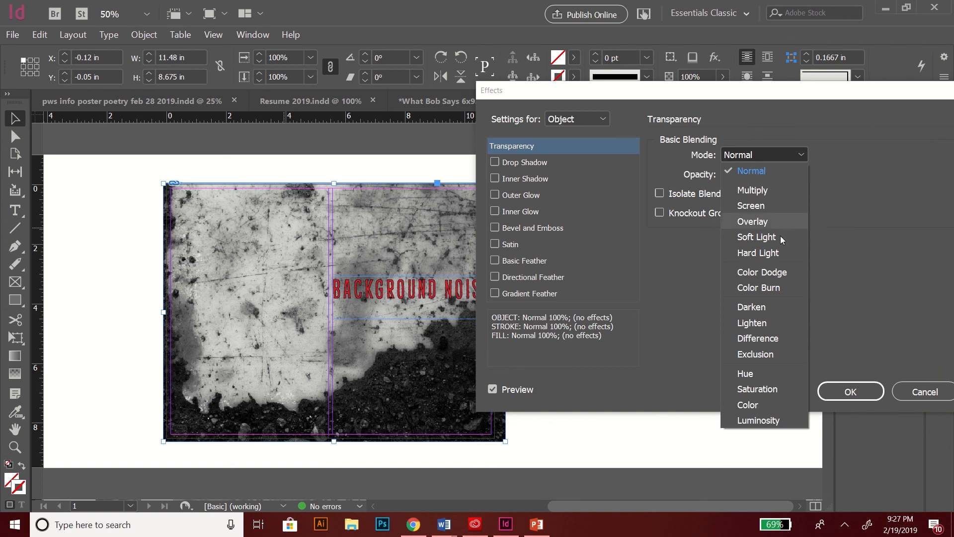
left_click(741, 190)
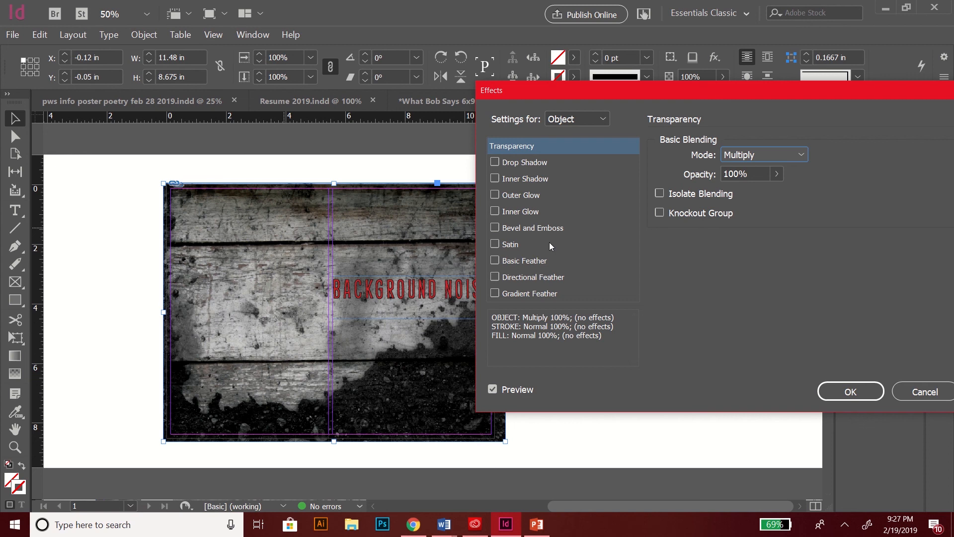
Step: Try Screen, Overlay, Soft Light and Color Dodge blends, then settle on Multiply
left_click(774, 155)
left_click(769, 206)
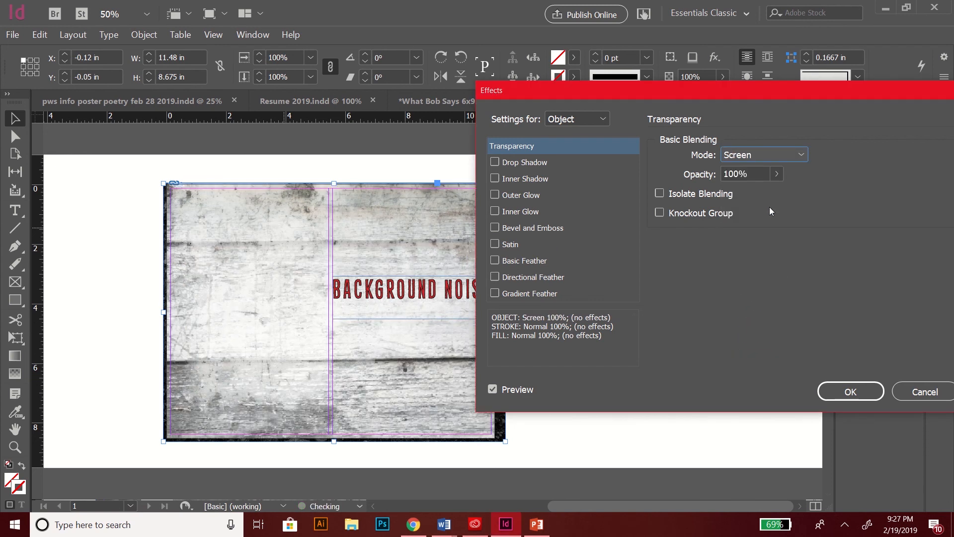
left_click(759, 160)
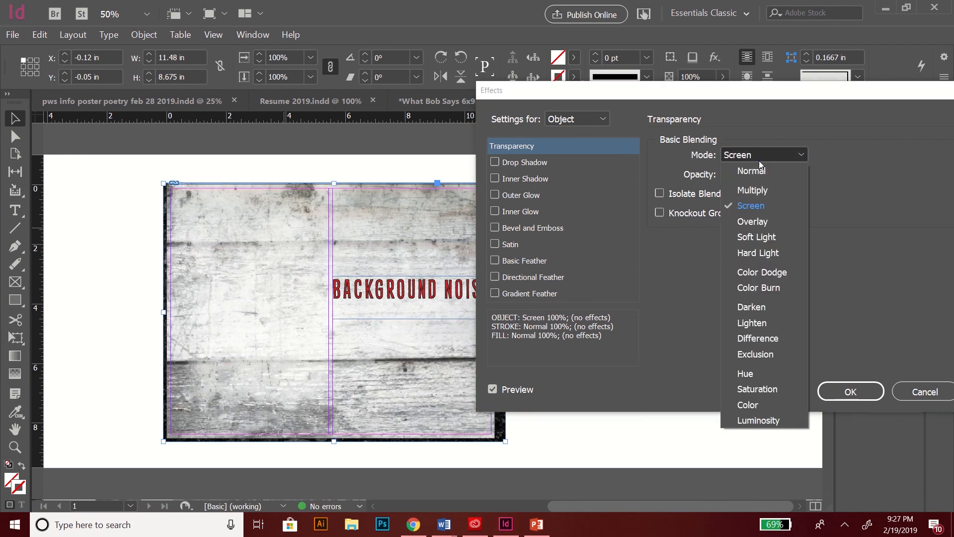
left_click(759, 189)
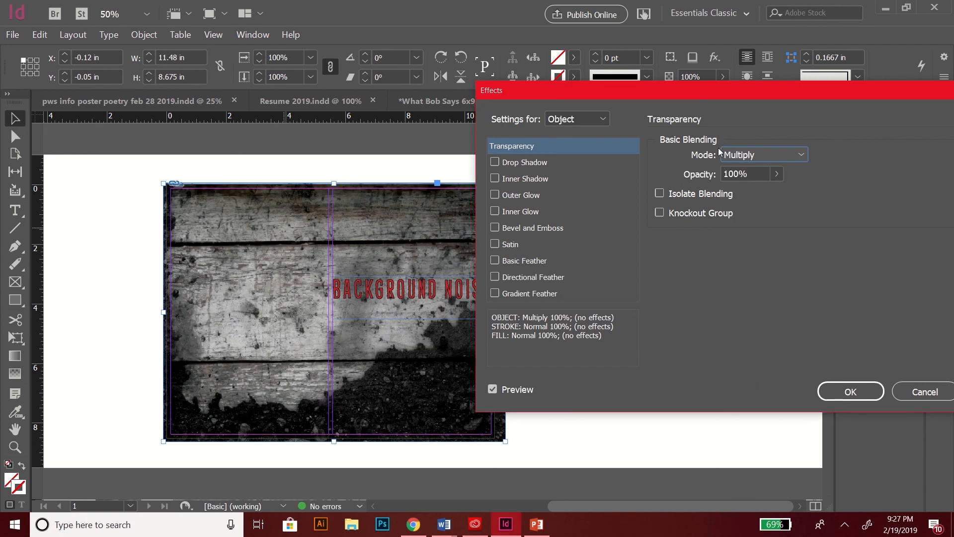
left_click(735, 155)
left_click(746, 223)
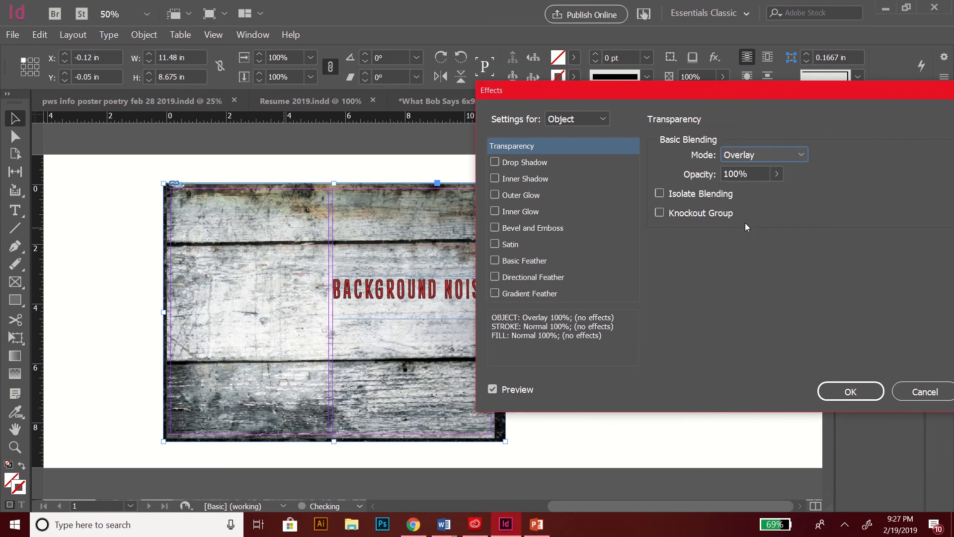
left_click(735, 235)
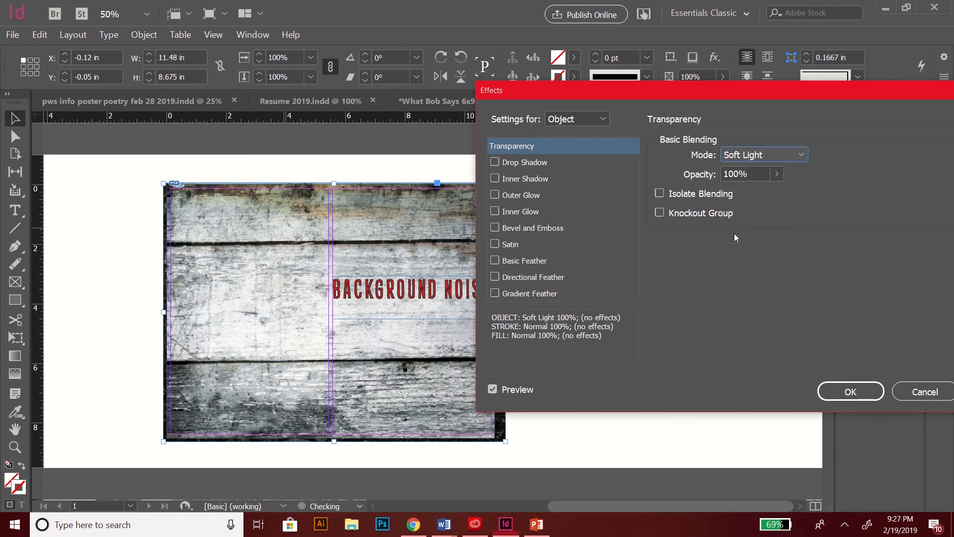
left_click(729, 154)
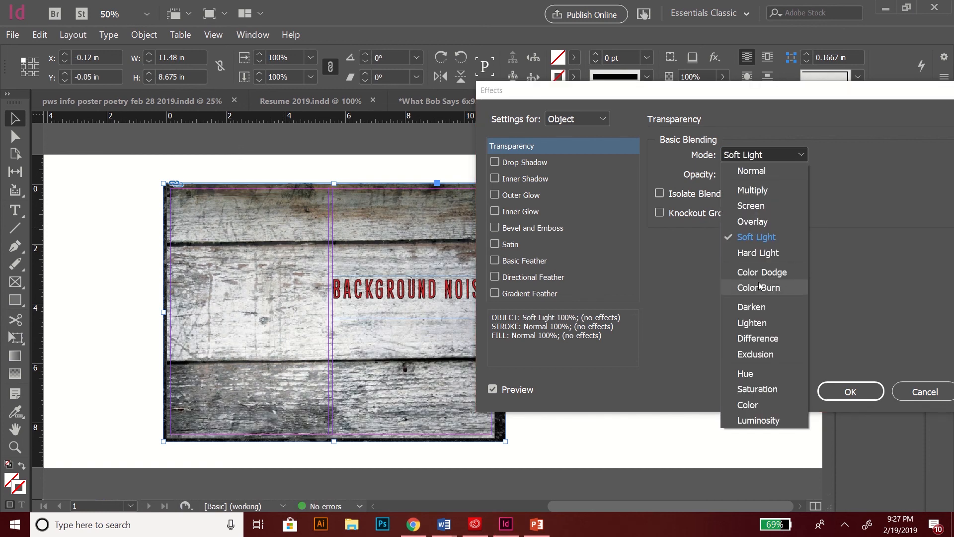
left_click(758, 272)
left_click(740, 156)
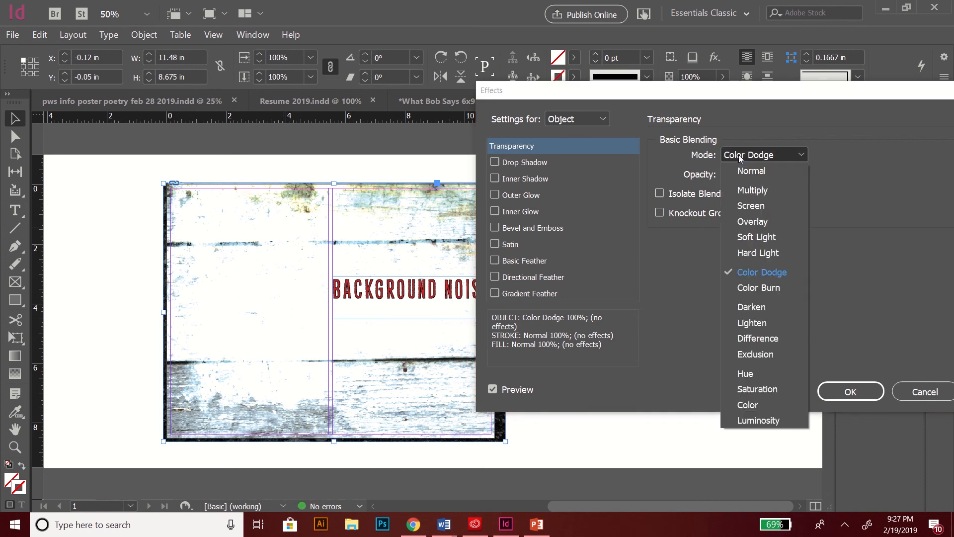
left_click(741, 189)
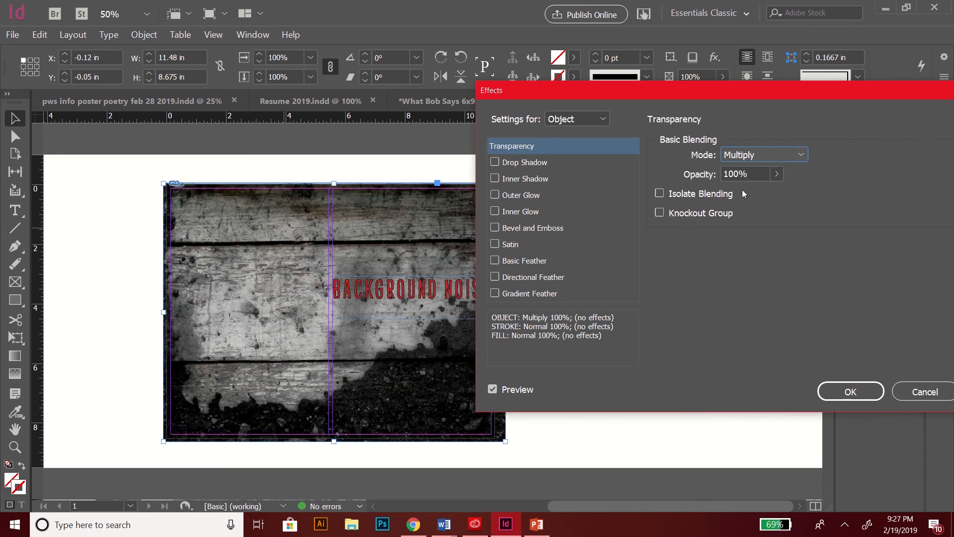
Step: Lower the image opacity to 70% and confirm the effect
left_click_drag(633, 100, 705, 97)
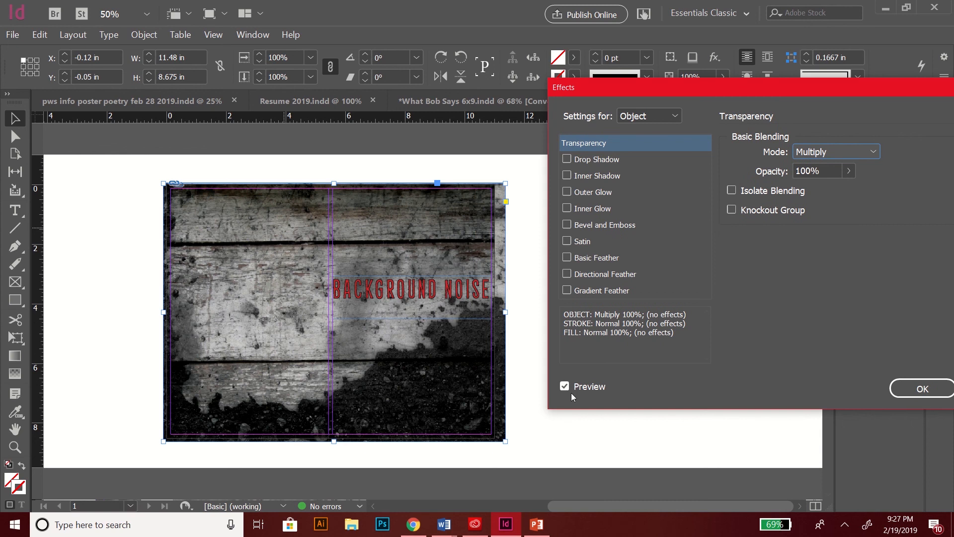
left_click(838, 166)
left_click(849, 171)
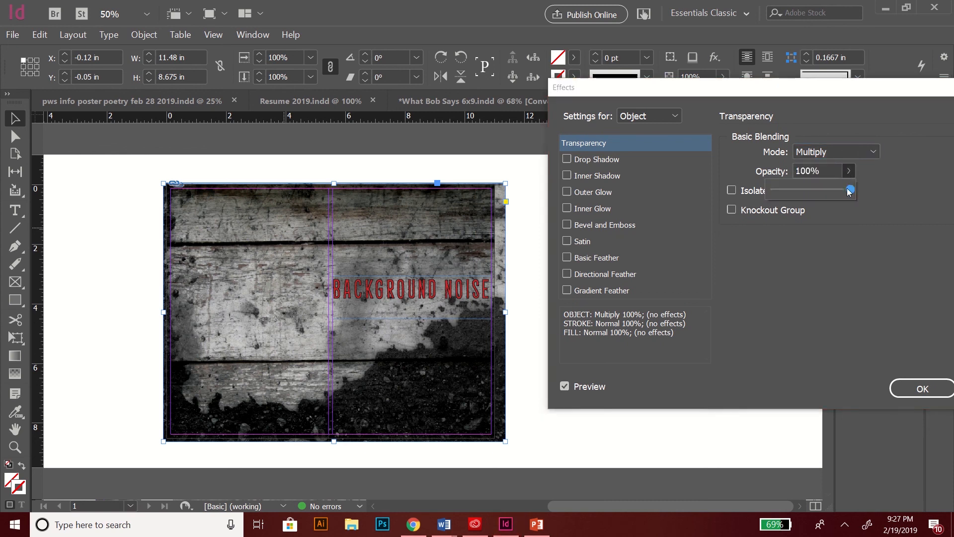
left_click_drag(847, 190, 827, 192)
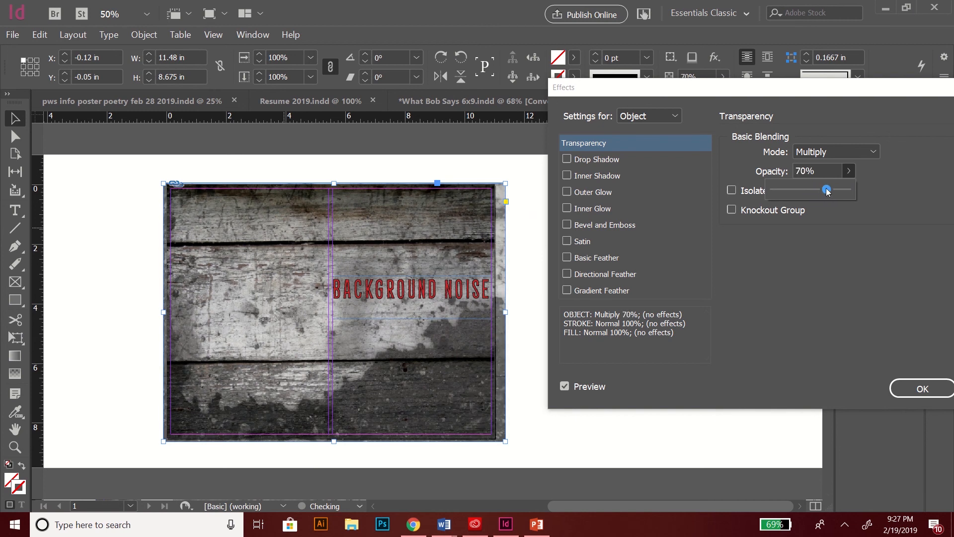
left_click(907, 382)
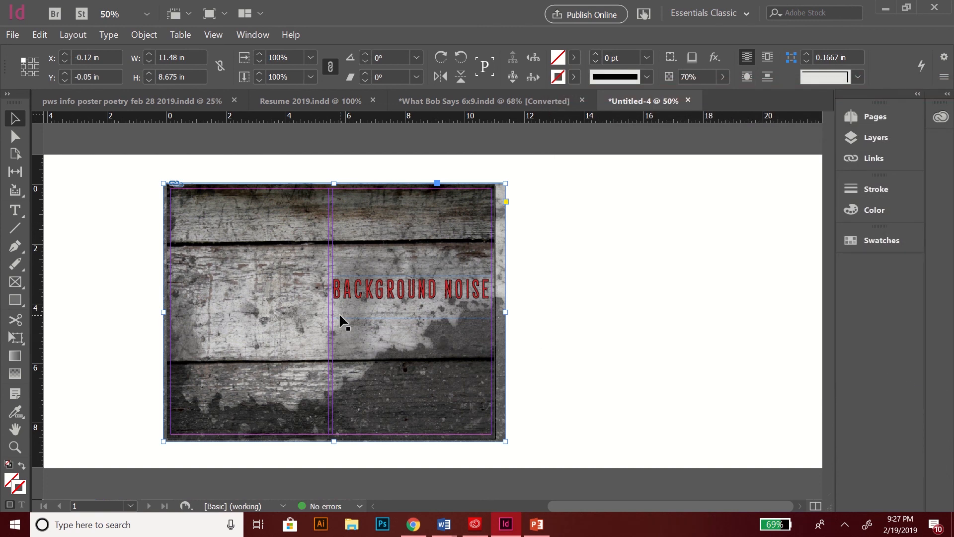
Step: Zoom the spread to 75% and switch to Preview screen mode
key("ctrl+=")
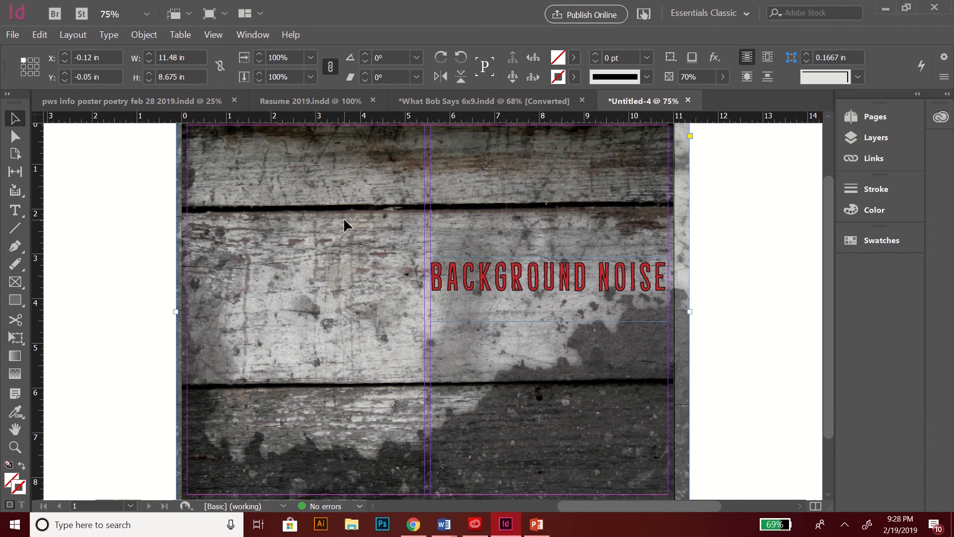
left_click(225, 13)
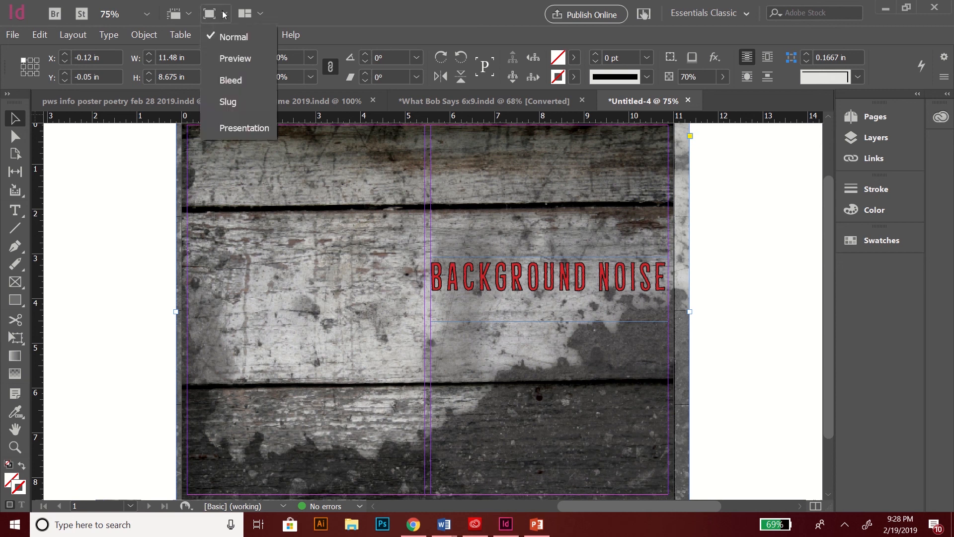
left_click(215, 16)
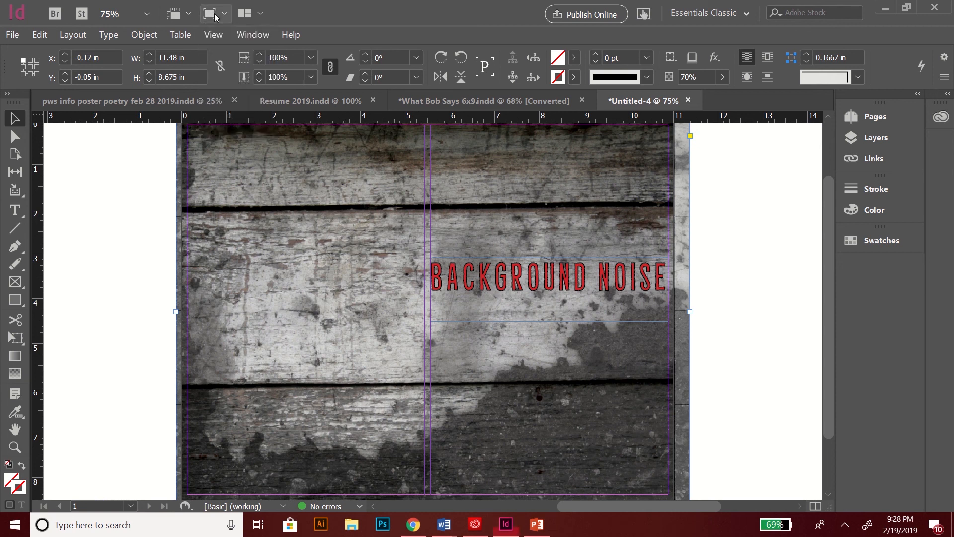
left_click(215, 16)
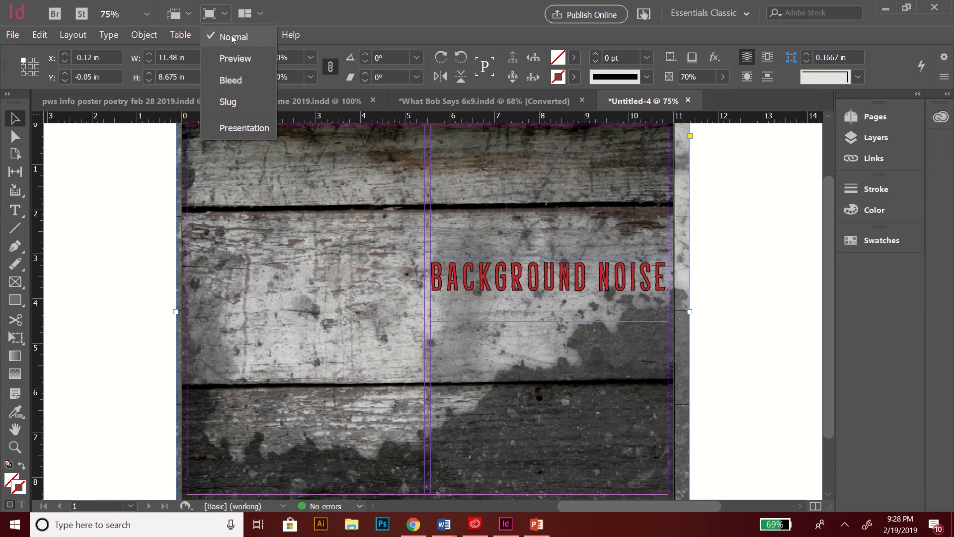
left_click(232, 51)
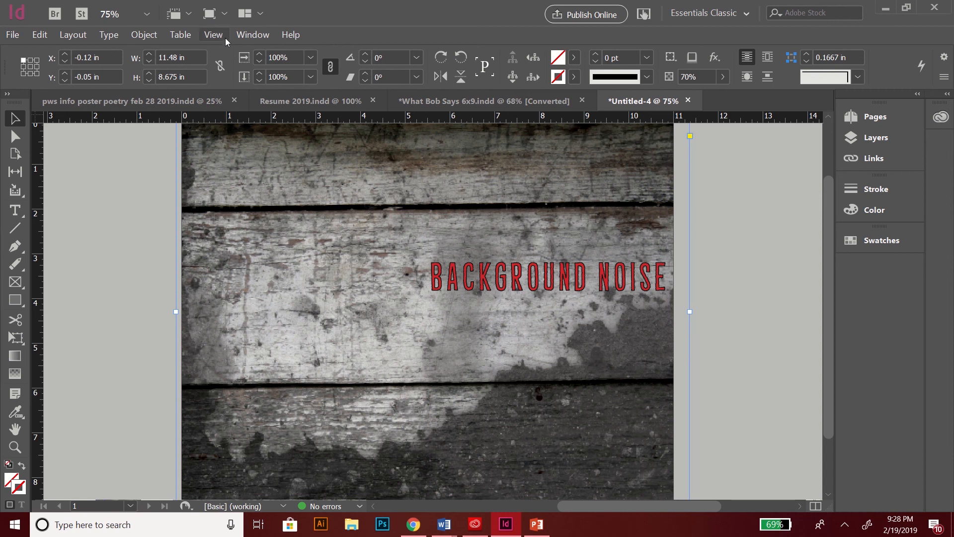
Step: Enable View > Overprint Preview and return the screen mode to Normal
left_click(223, 34)
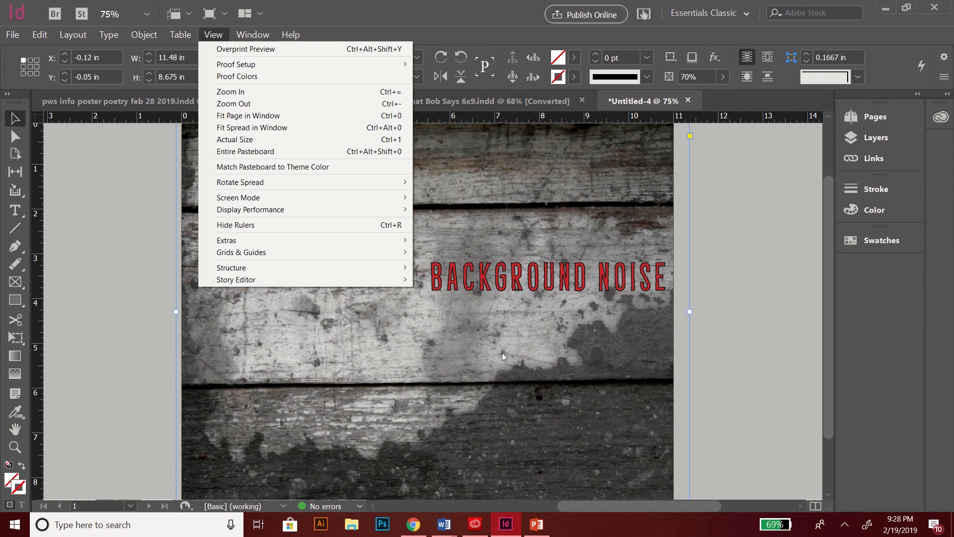
left_click(230, 50)
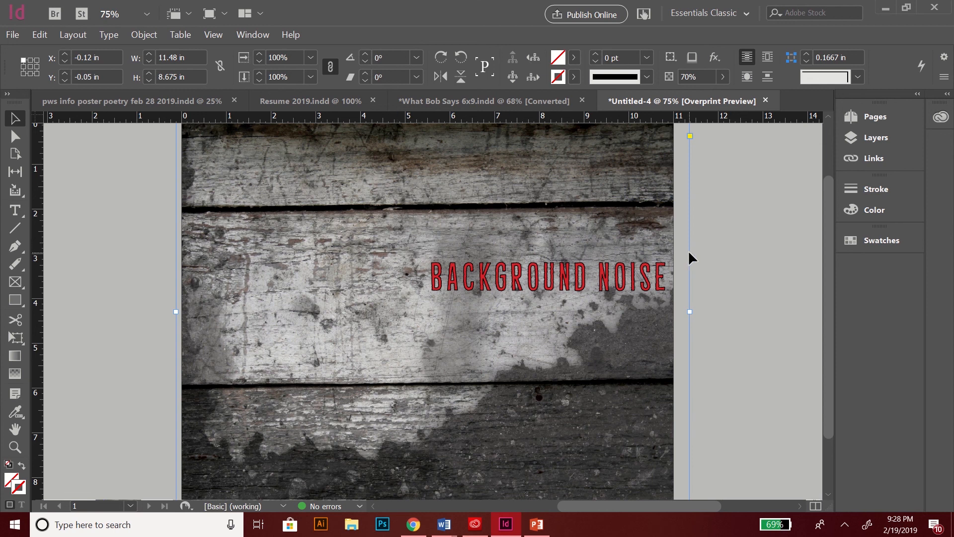
mouse_move(830, 218)
left_mouse_down()
mouse_move(830, 208)
mouse_move(833, 243)
mouse_move(825, 223)
left_mouse_up()
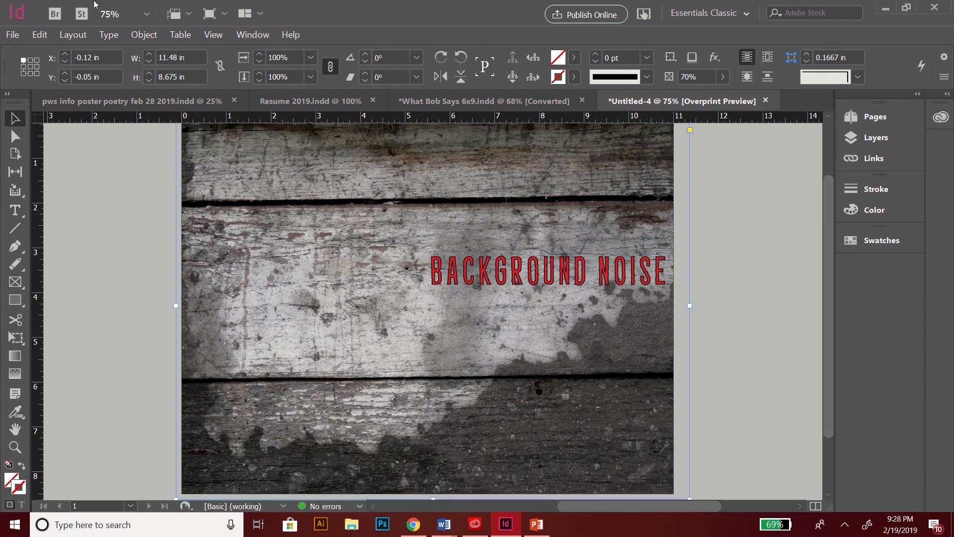
left_click(210, 16)
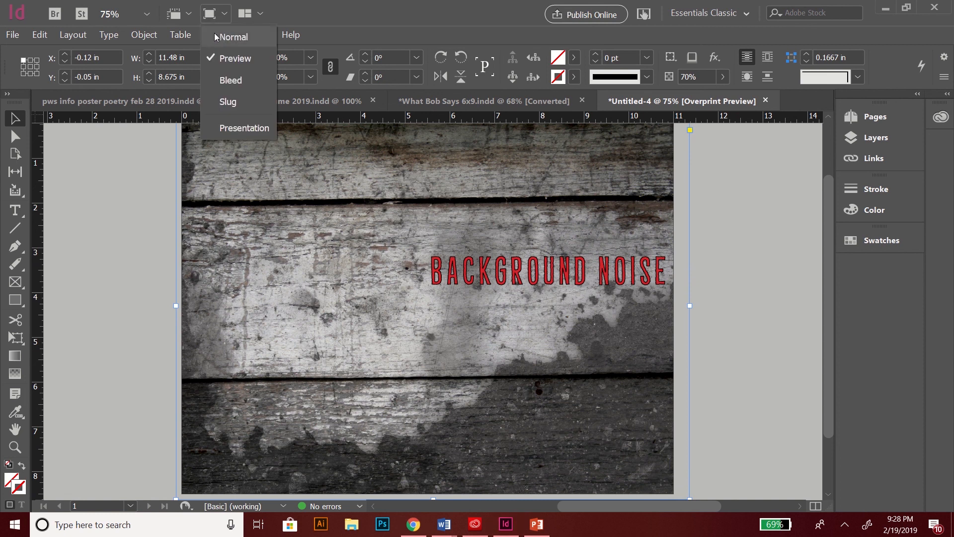
left_click(232, 37)
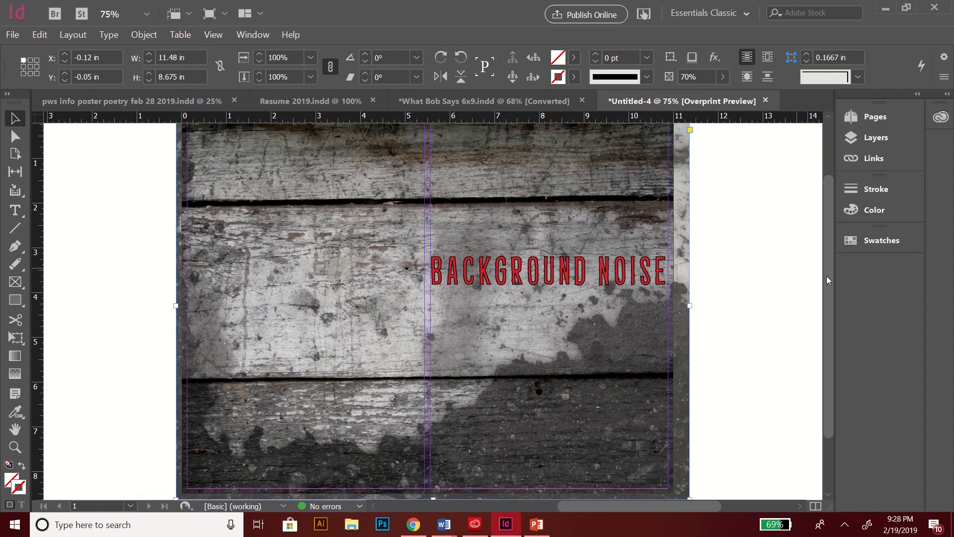
left_click_drag(826, 308, 824, 296)
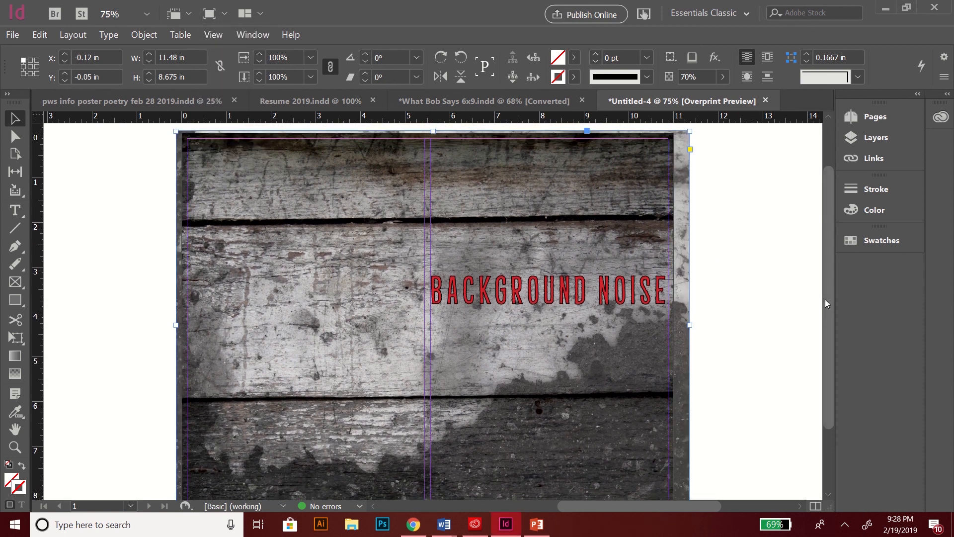
Step: Select the whole BACKGROUND NOISE headline and set its stroke colour to [Paper]
double_click(514, 297)
left_click_drag(515, 297, 667, 293)
left_click_drag(497, 270, 430, 283)
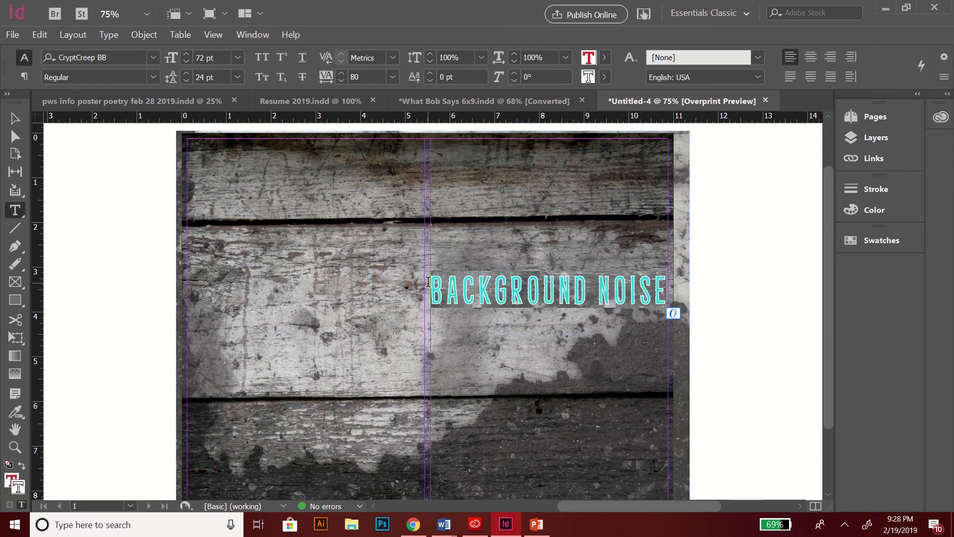
left_click(605, 77)
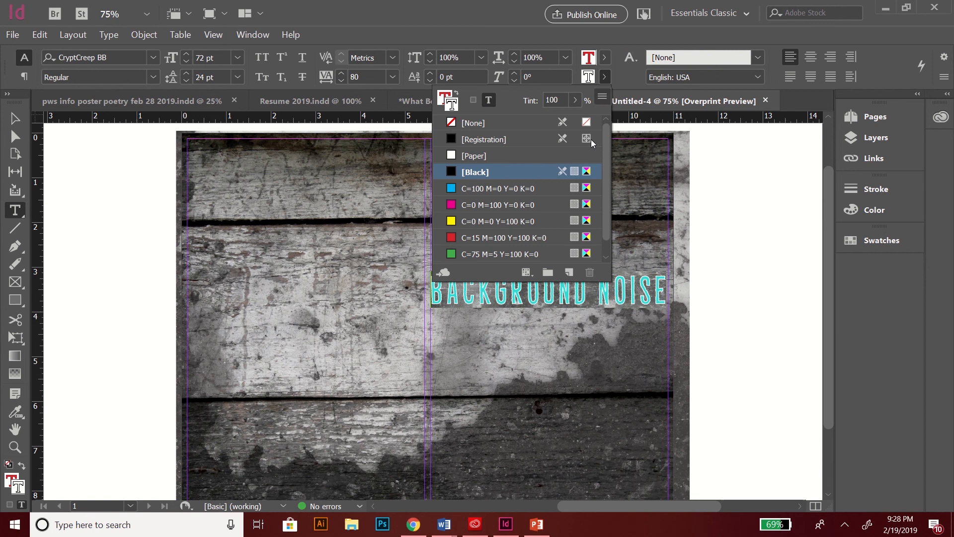
left_click(508, 156)
left_click(648, 221)
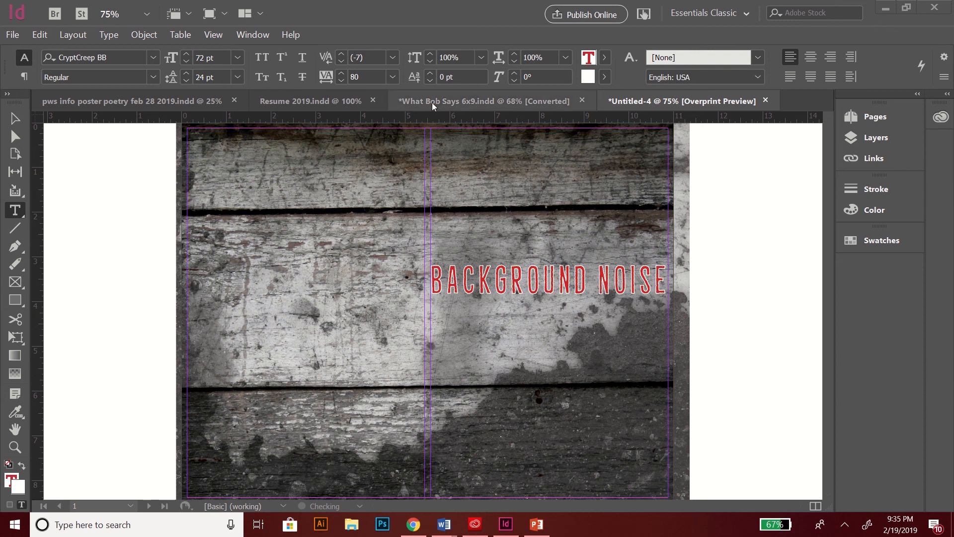
Step: Switch to the pws info poster document, zoom to 75%, and view it in Preview mode
left_click(142, 98)
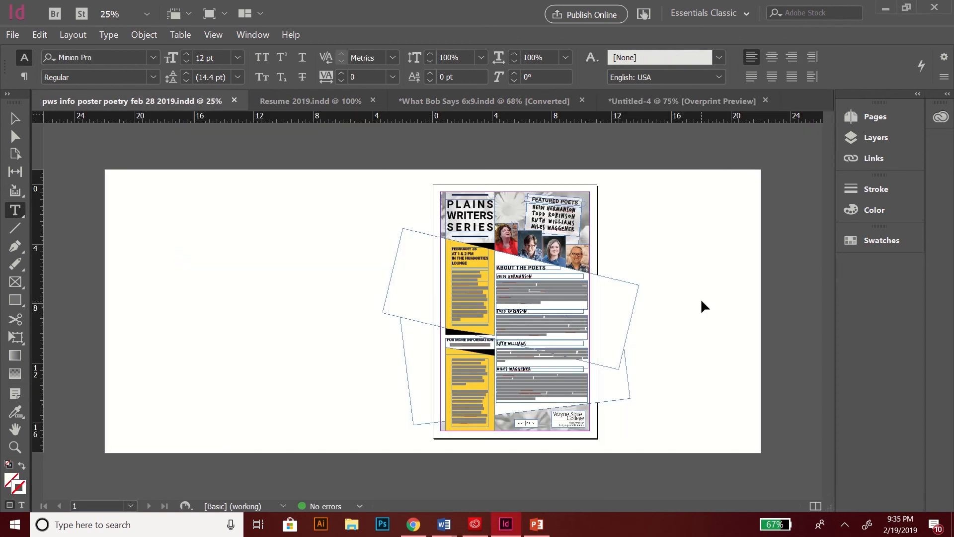
key("ctrl+=")
key("ctrl+=")
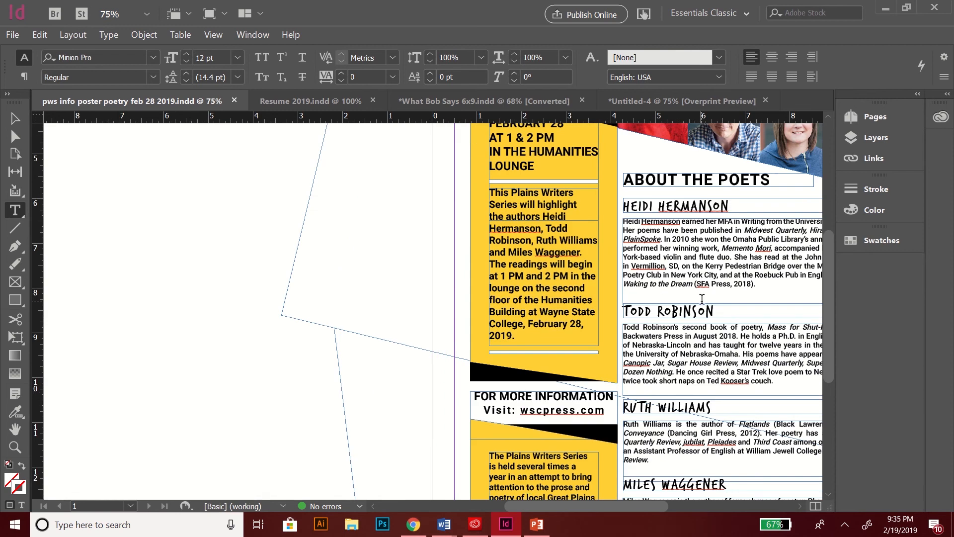
left_click_drag(542, 509, 600, 499)
left_click_drag(833, 245, 833, 201)
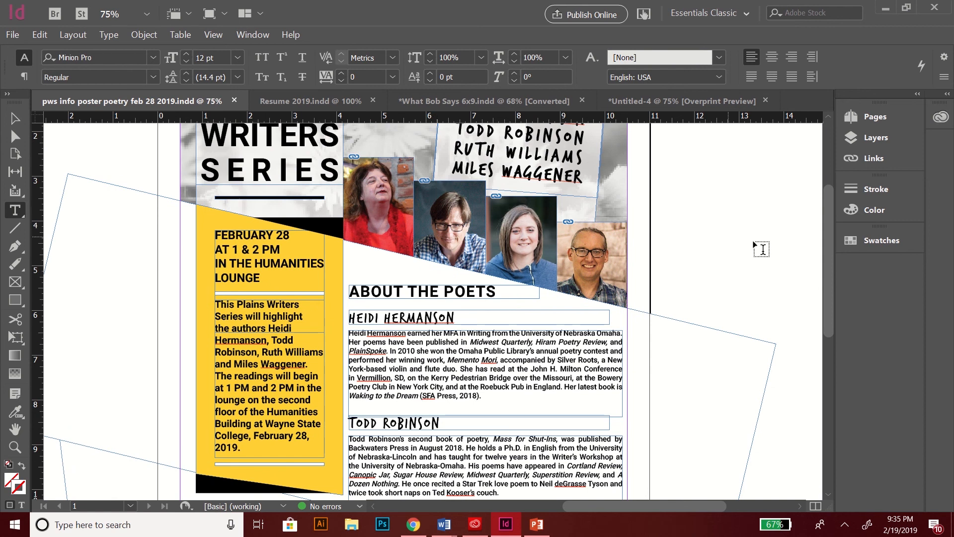
scroll(827, 232, "up", 1)
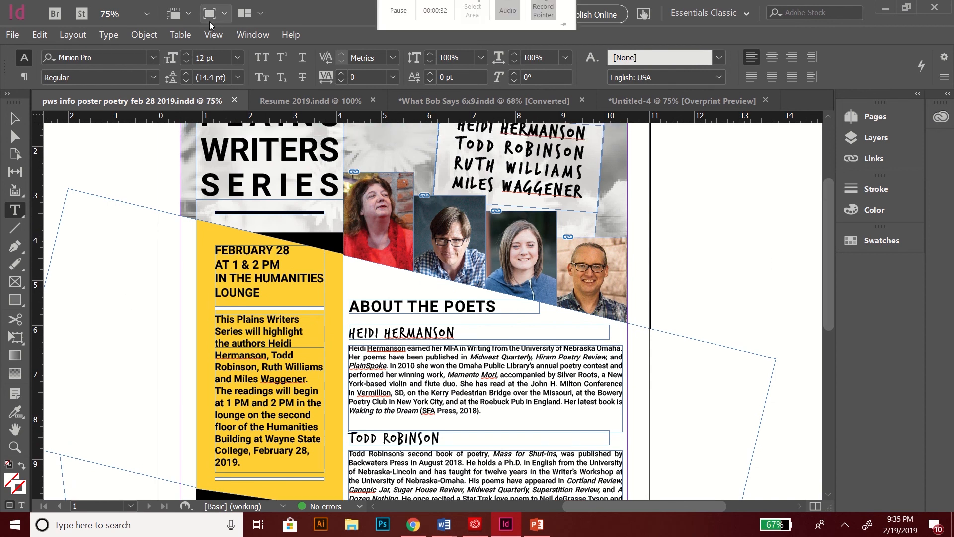
left_click(214, 20)
left_click(224, 58)
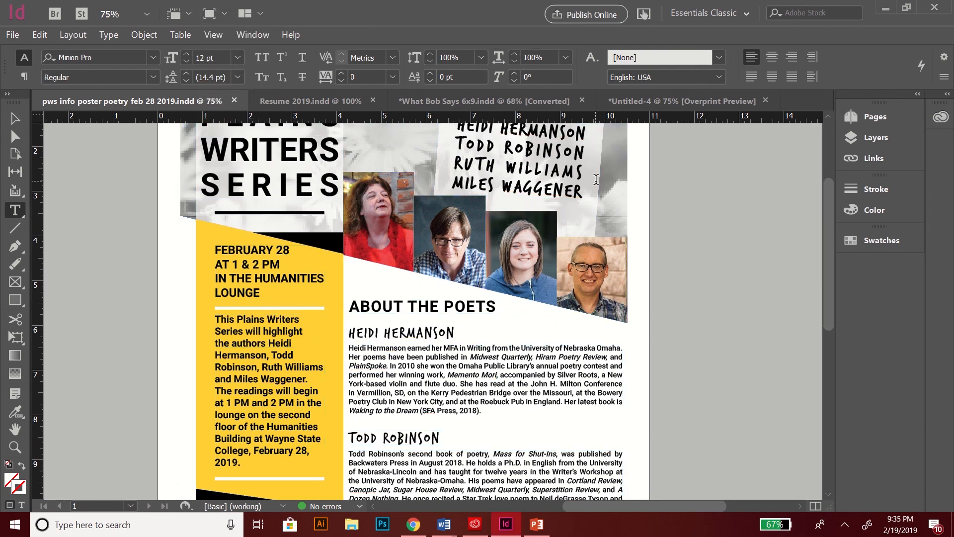
scroll(830, 245, "up", 2)
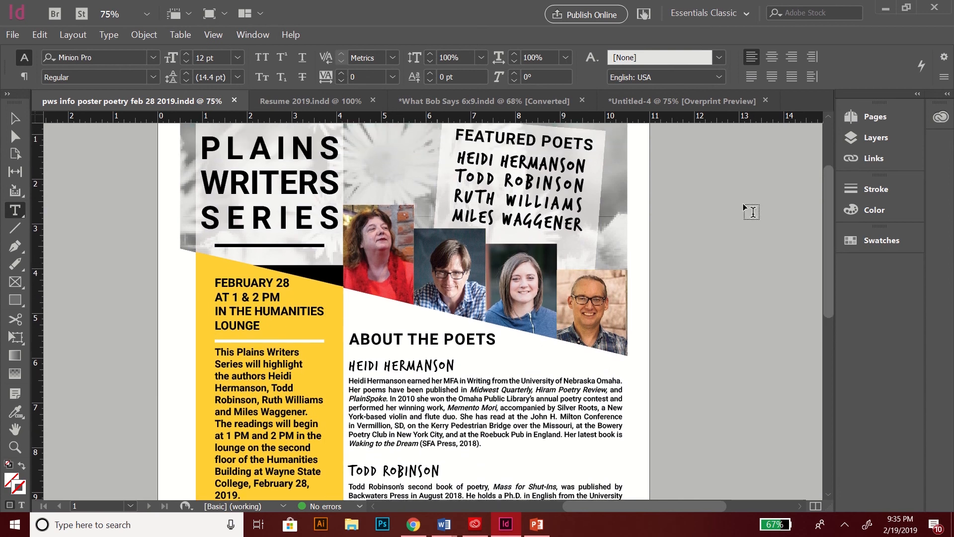
left_click(470, 159)
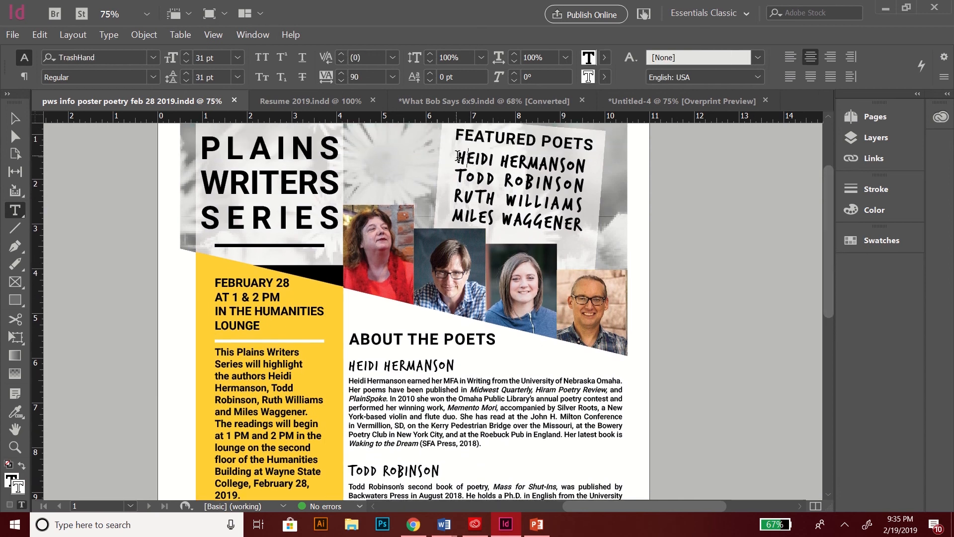
left_click_drag(458, 158, 491, 165)
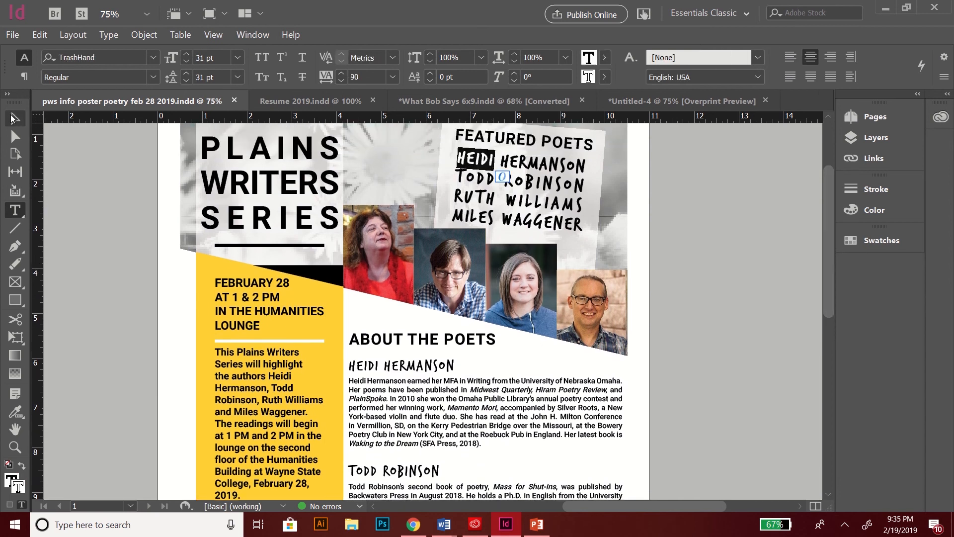
left_click(13, 118)
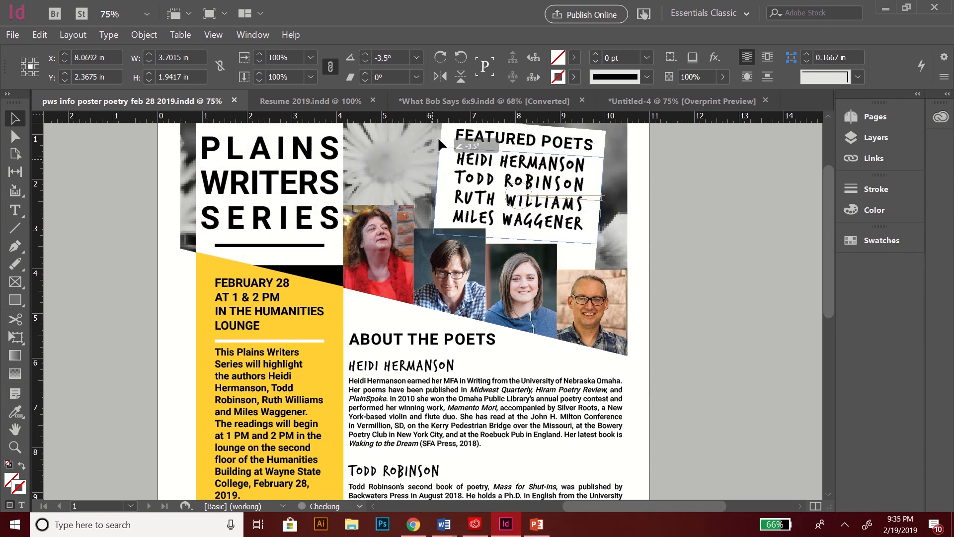
left_click_drag(437, 137, 456, 125)
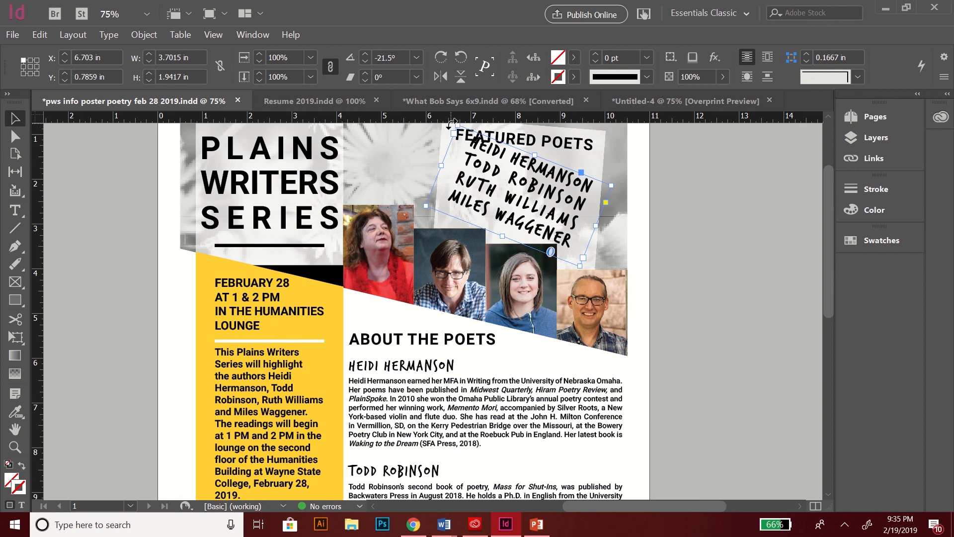
left_click_drag(452, 123, 440, 143)
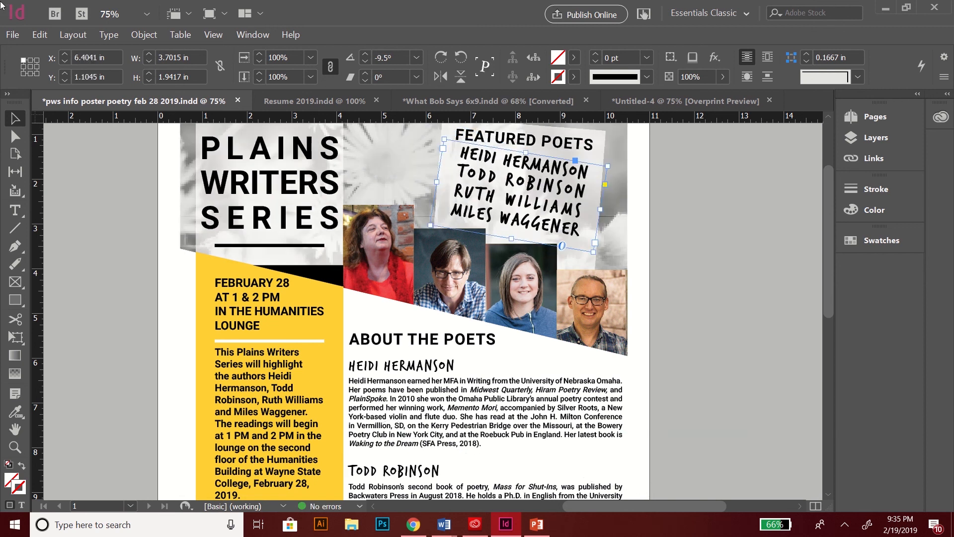
left_click(40, 35)
left_click(69, 49)
left_click(39, 35)
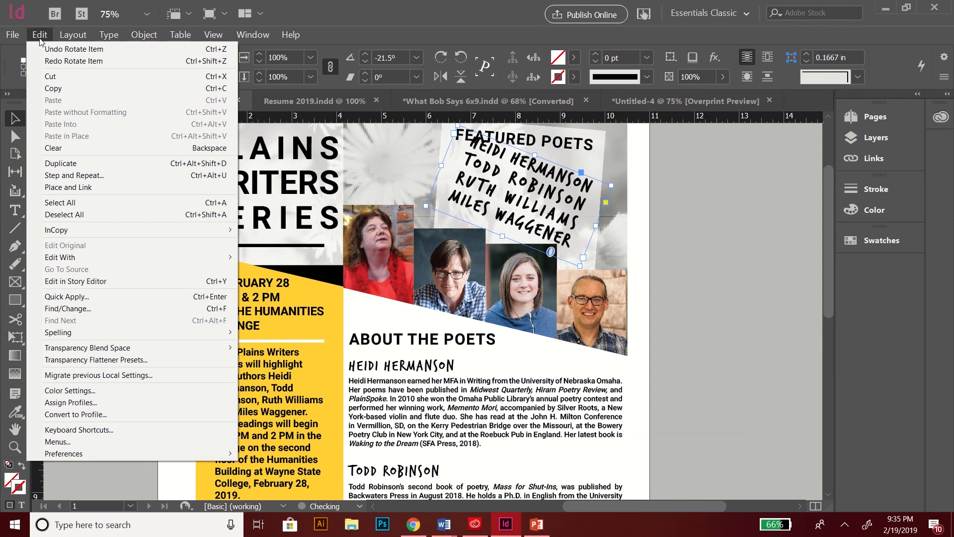
left_click(46, 48)
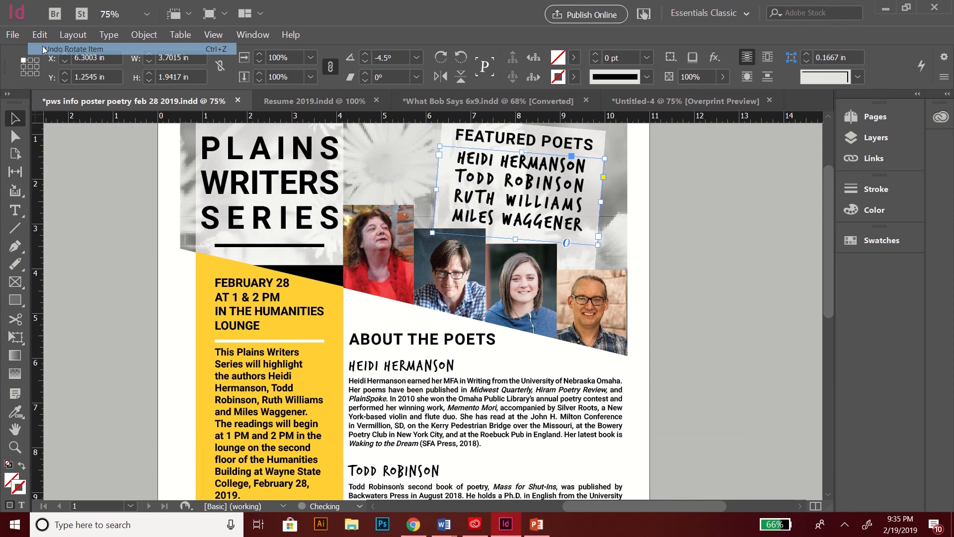
left_click(386, 237)
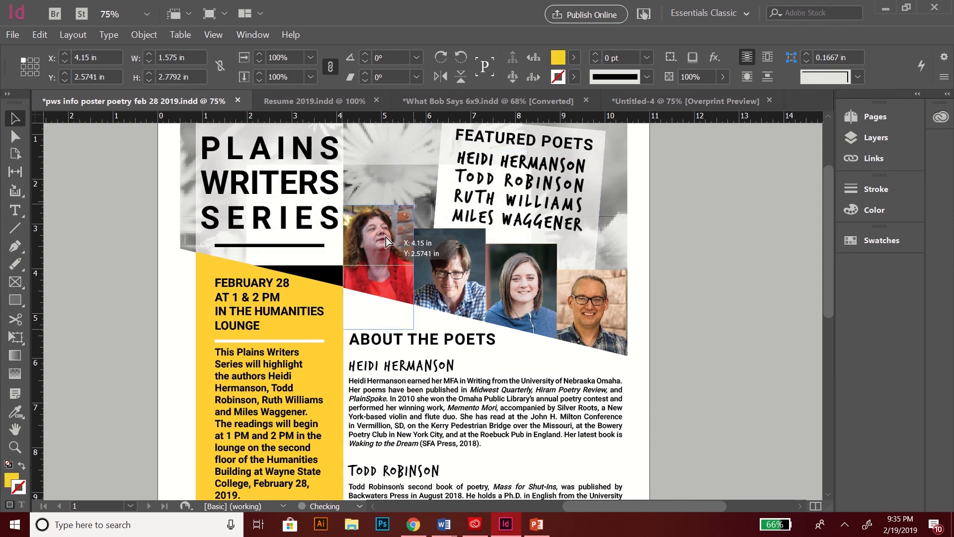
left_click(210, 255)
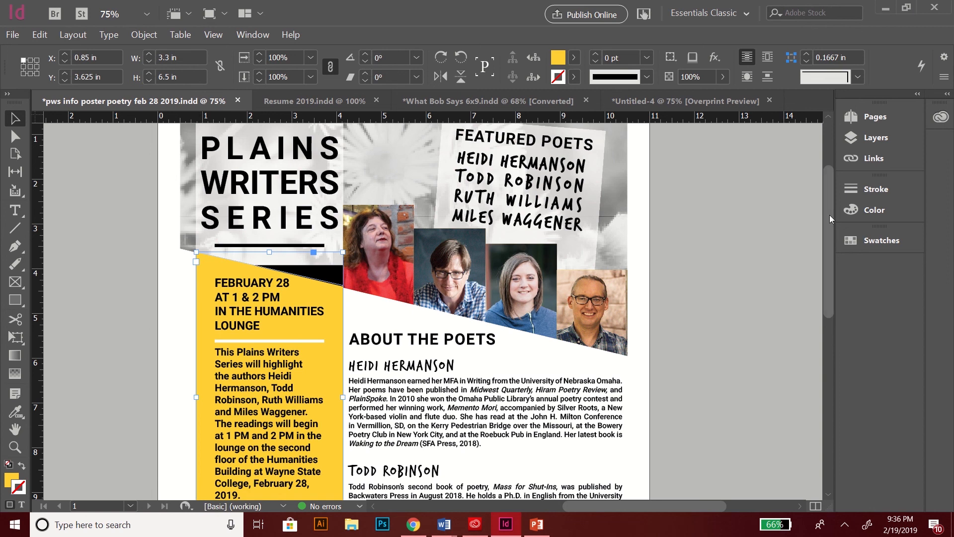
left_click_drag(830, 215, 828, 235)
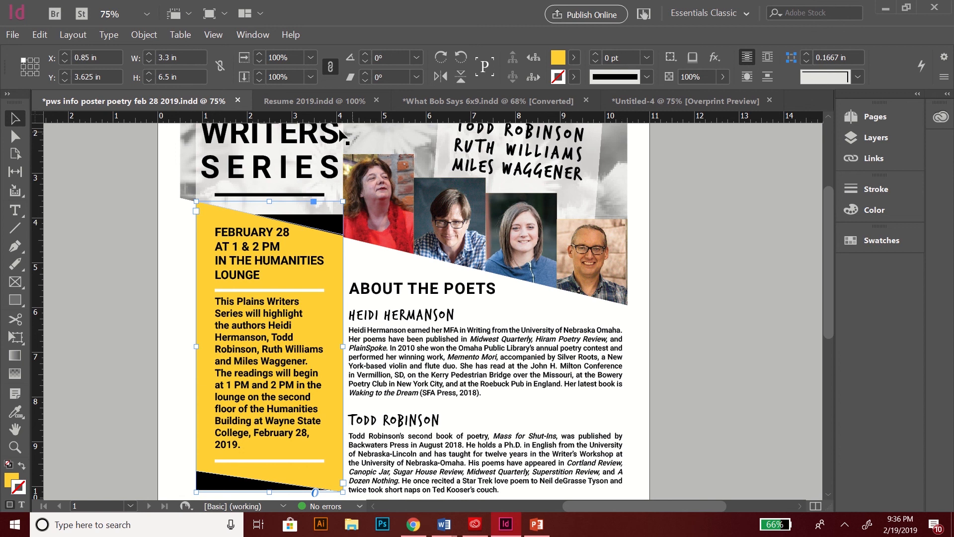
Step: Switch to What Bob Says 6x9.indd and scroll through its title and contents spreads
left_click(428, 102)
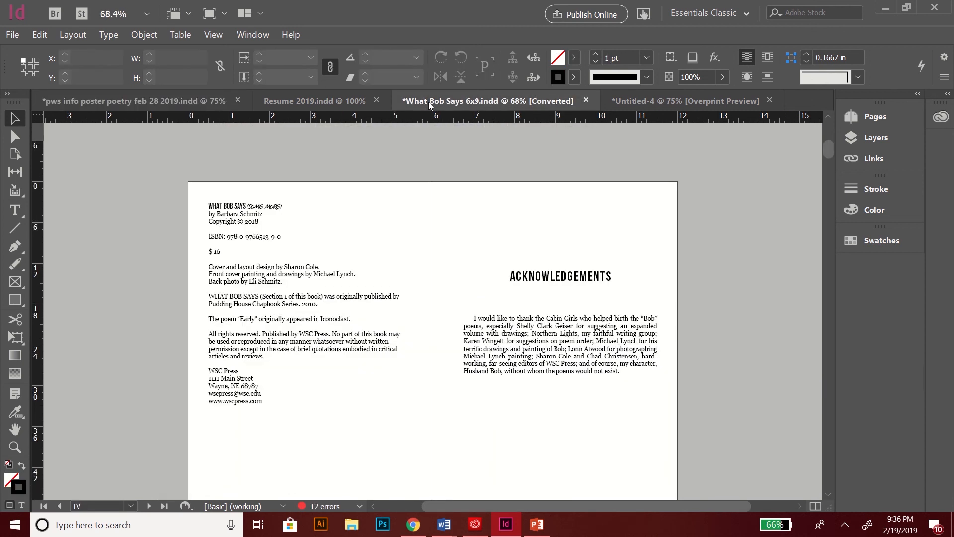
left_click_drag(827, 151, 827, 144)
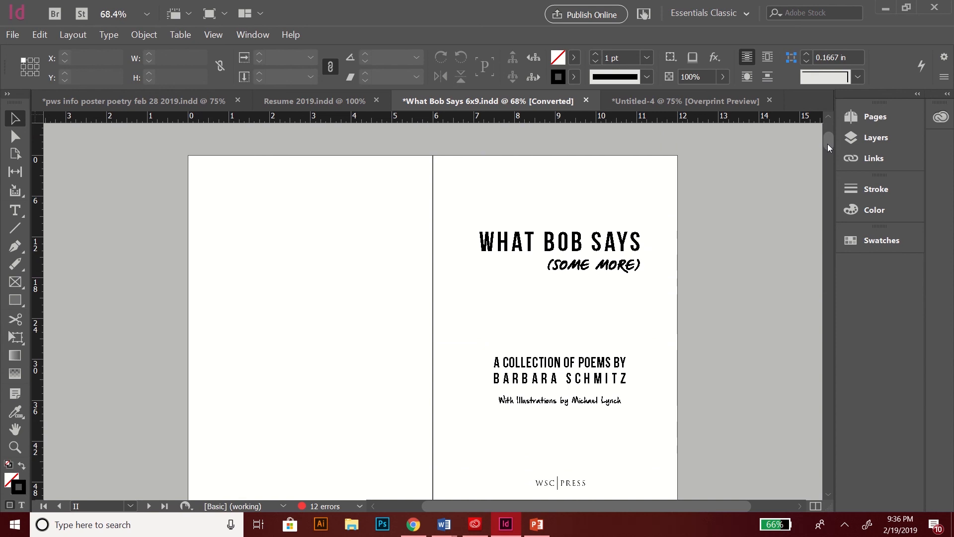
left_click_drag(827, 144, 826, 175)
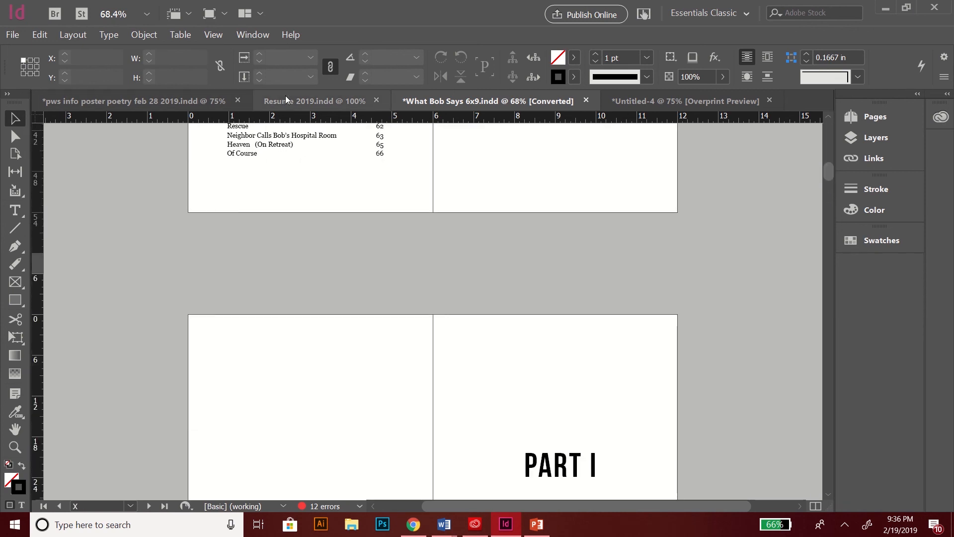
Step: Switch to Resume 2019.indd, zoom out to 50%, and set Preview screen mode
left_click(304, 102)
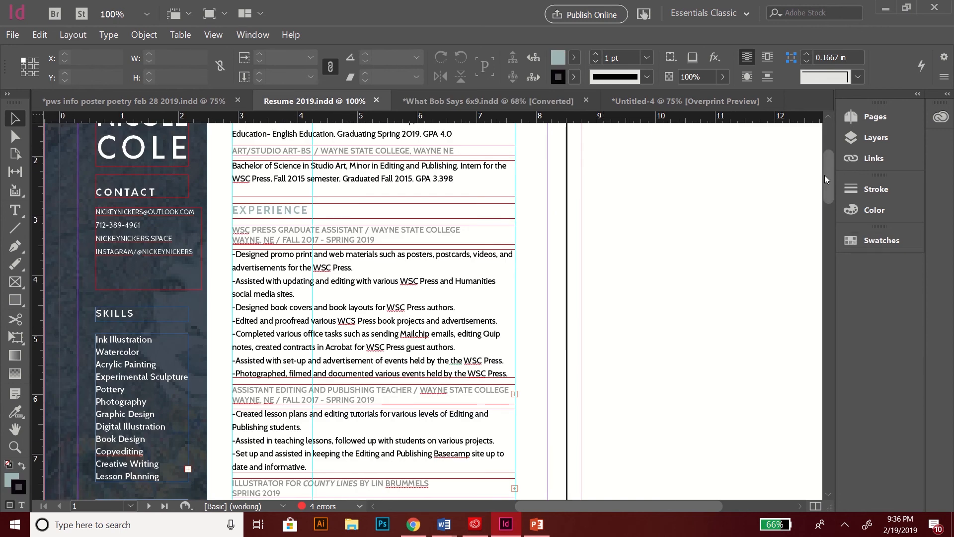
key("ctrl+minus")
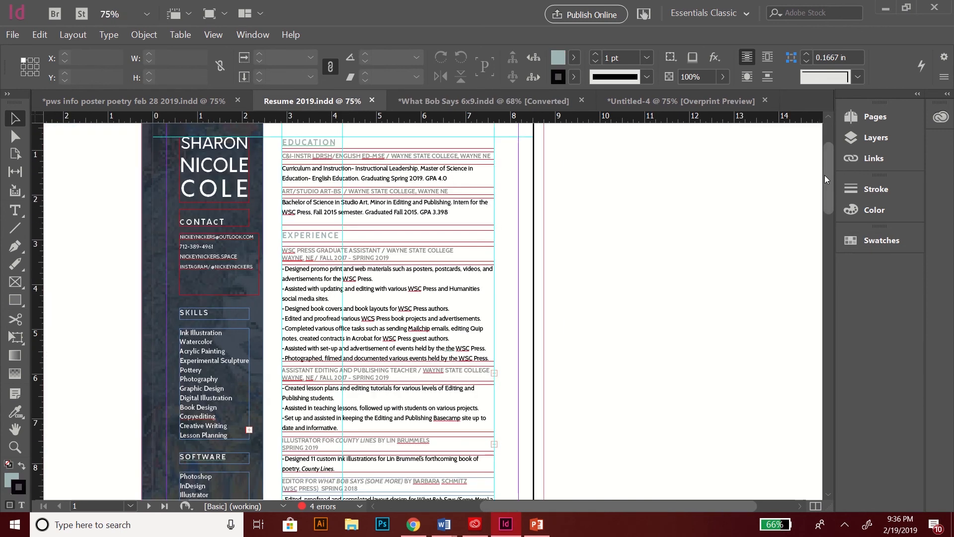
key("ctrl+minus")
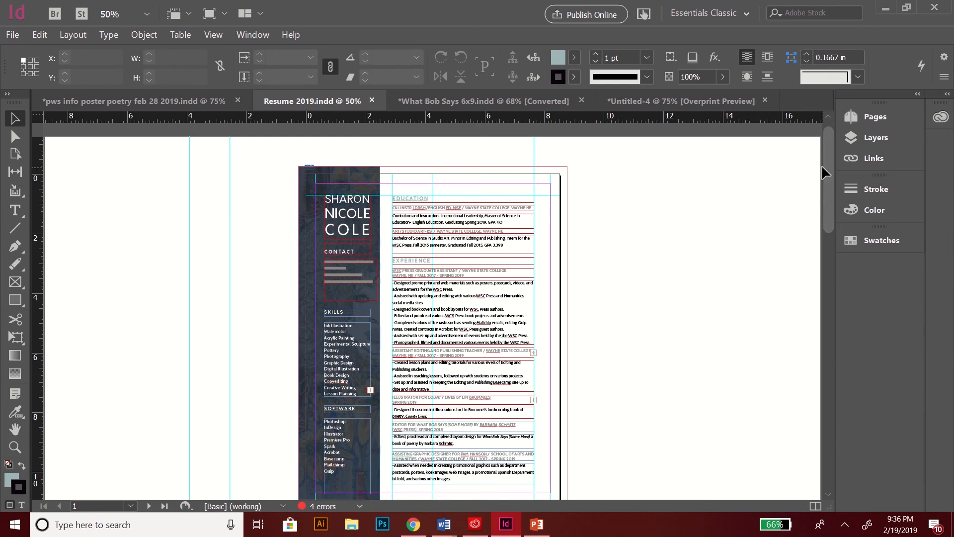
mouse_move(822, 172)
left_mouse_down()
mouse_move(821, 334)
mouse_move(821, 208)
mouse_move(806, 179)
mouse_move(833, 161)
left_mouse_up()
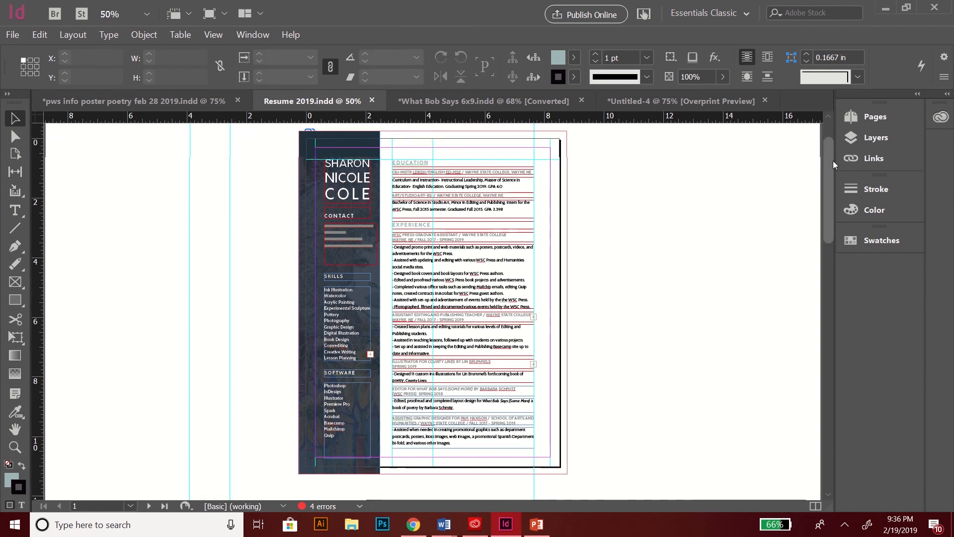
left_click(209, 14)
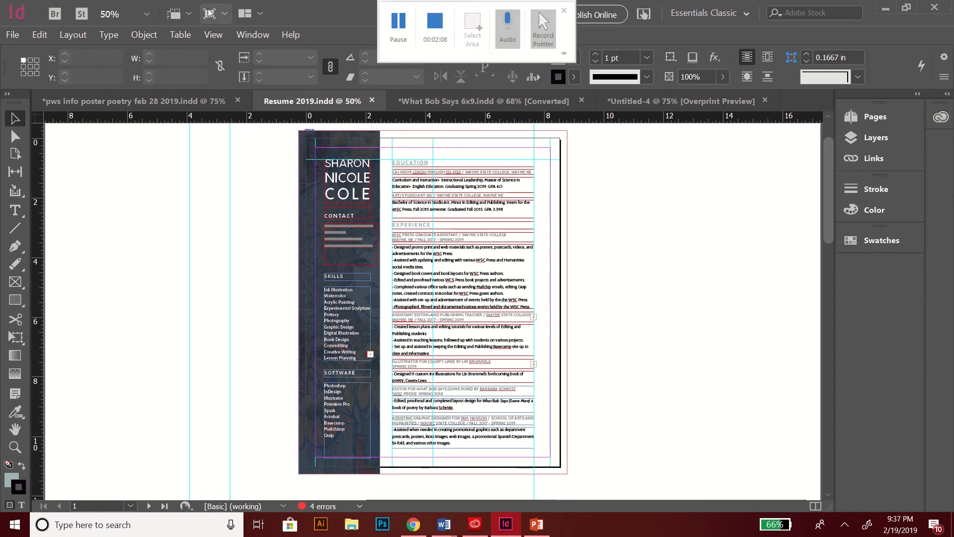
left_click(228, 57)
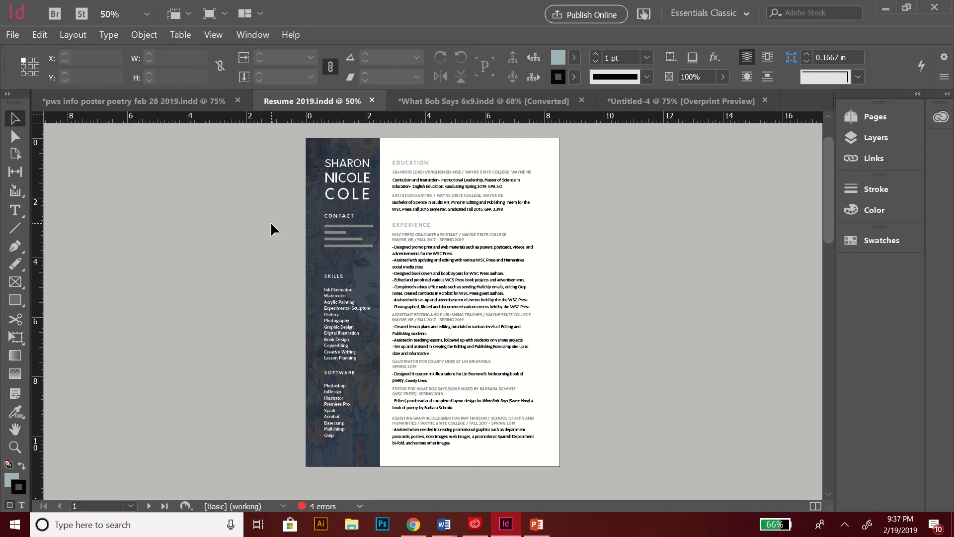
Step: Zoom to 100%, turn on Overprint Preview, and select the dark left sidebar frame
key("ctrl+equal")
key("ctrl+equal")
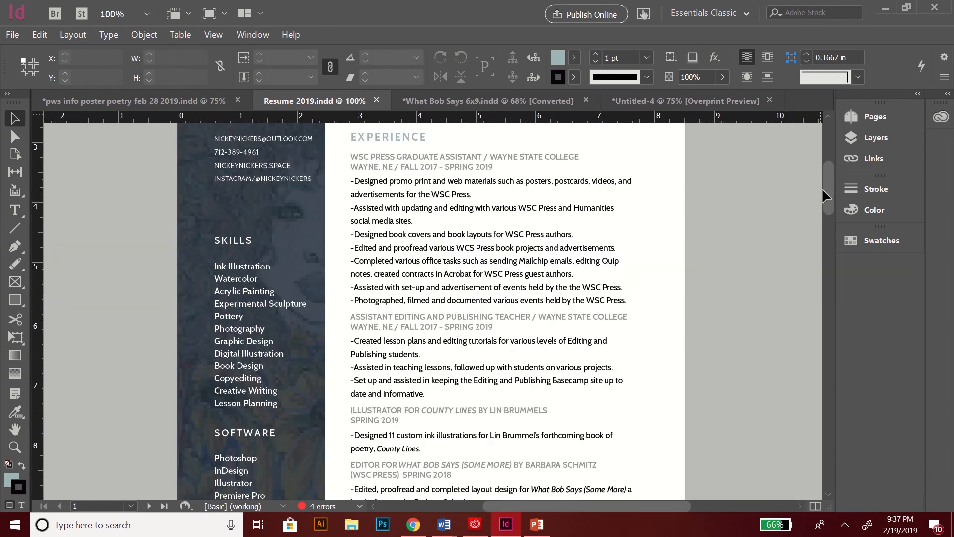
left_click_drag(827, 188, 827, 174)
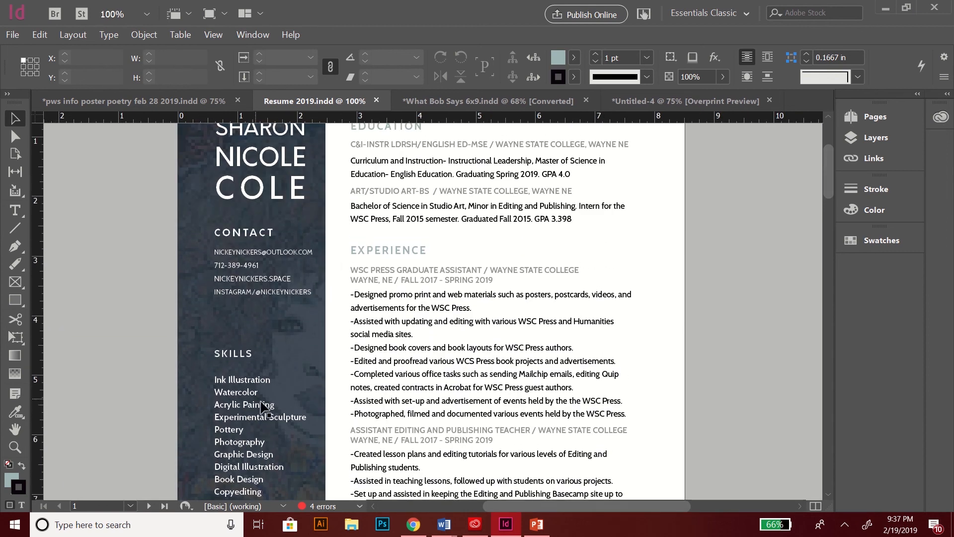
left_click(213, 35)
left_click(222, 49)
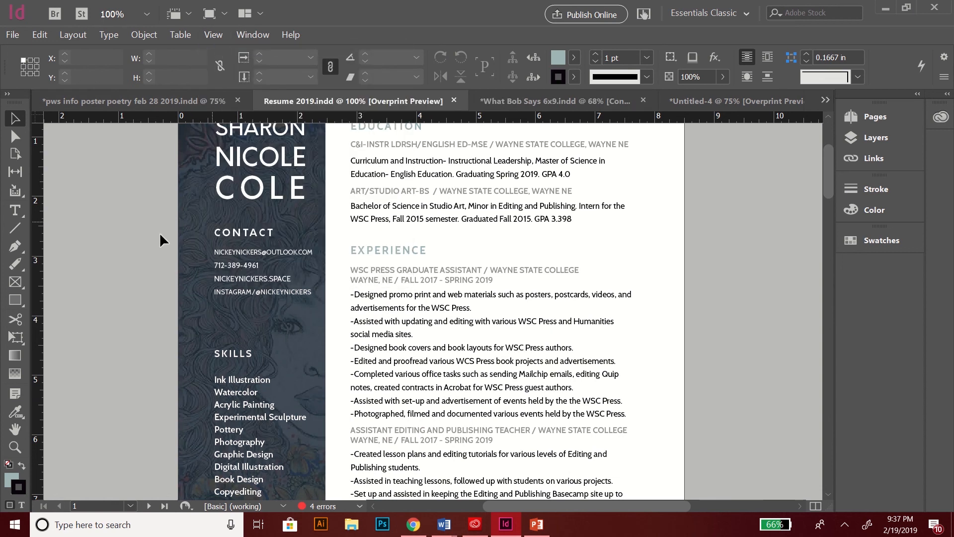
mouse_move(826, 183)
left_mouse_down()
mouse_move(836, 343)
mouse_move(813, 175)
left_mouse_up()
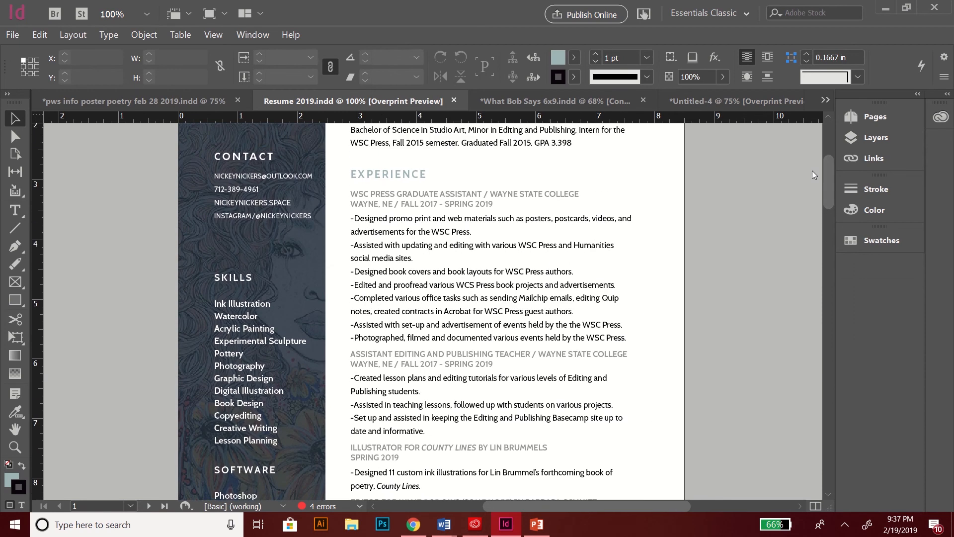
left_click(182, 243)
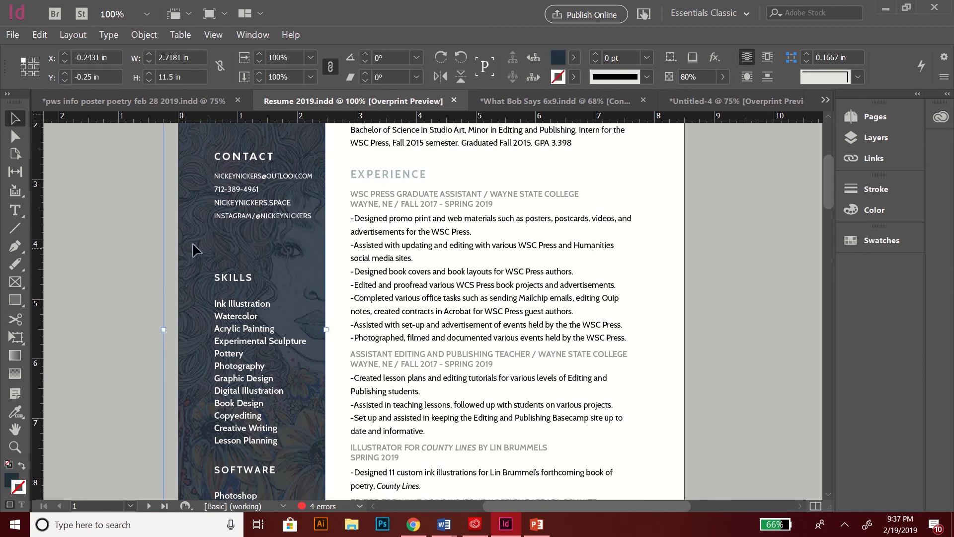
right_click(197, 241)
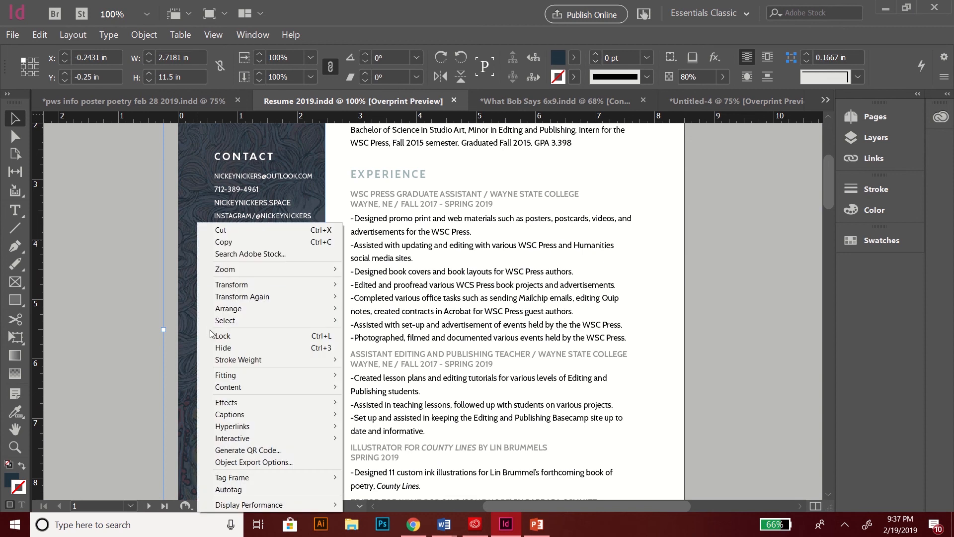
mouse_move(221, 401)
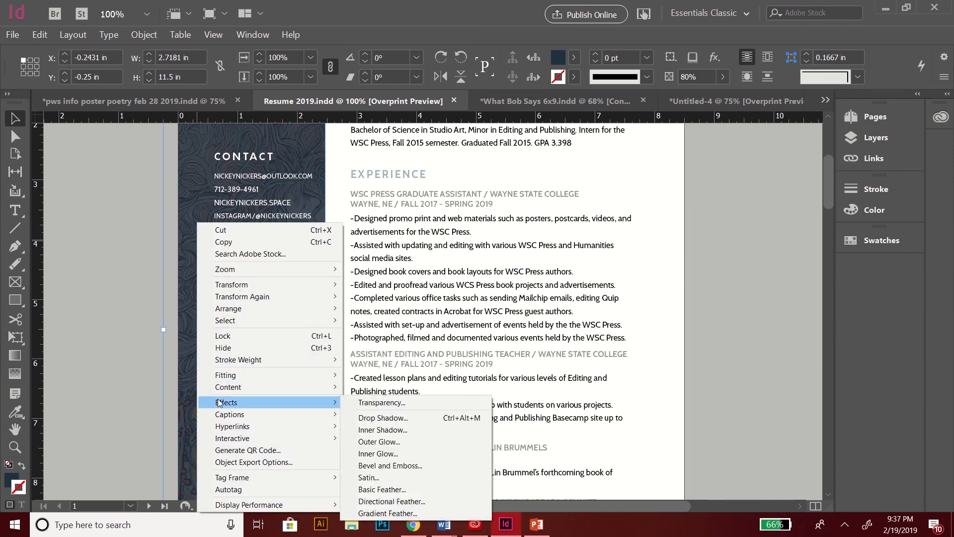
left_click(368, 402)
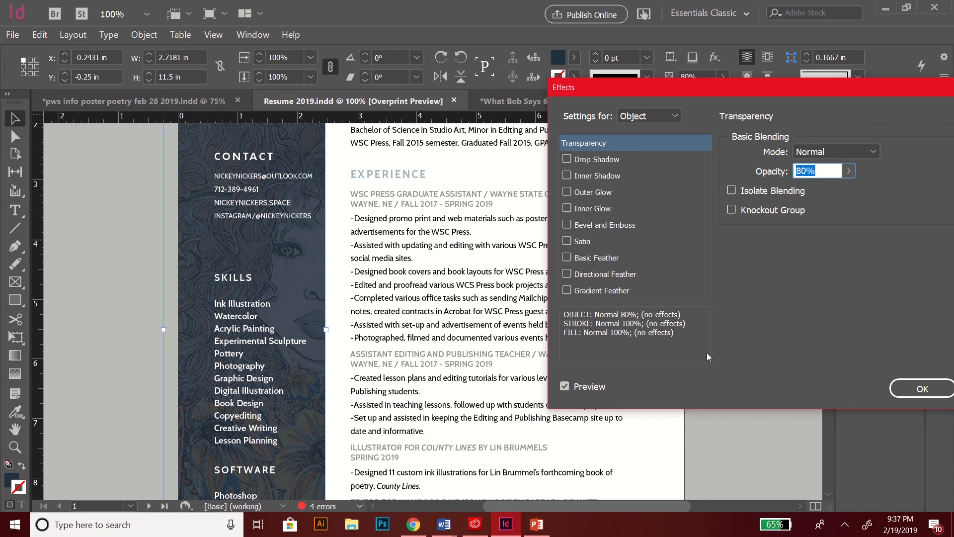
left_click_drag(827, 87, 746, 89)
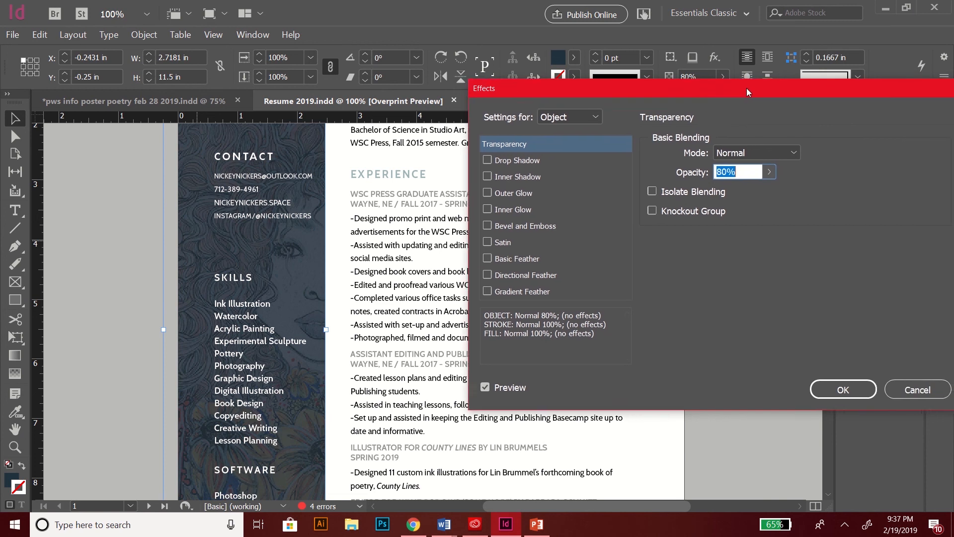
left_click(902, 393)
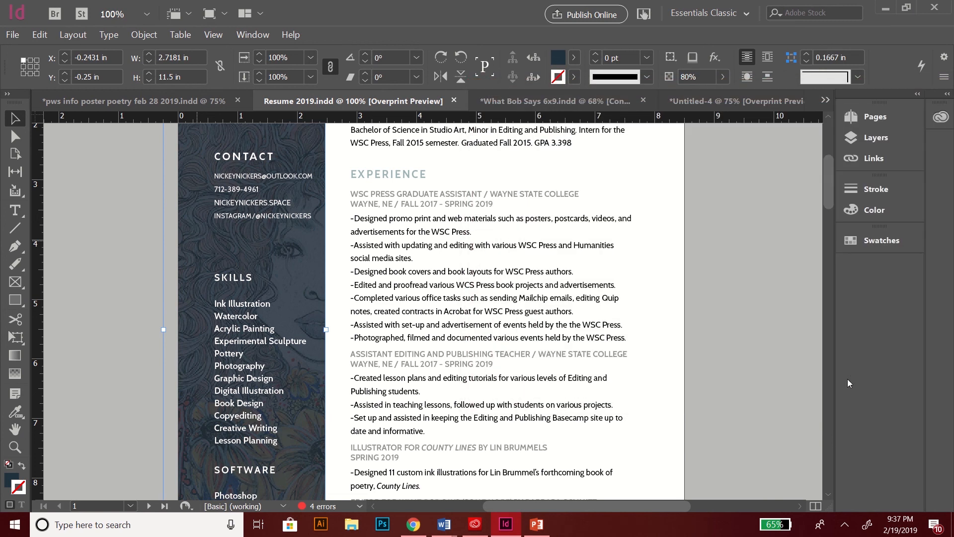
mouse_move(827, 186)
left_mouse_down()
mouse_move(828, 232)
mouse_move(824, 141)
mouse_move(821, 172)
left_mouse_up()
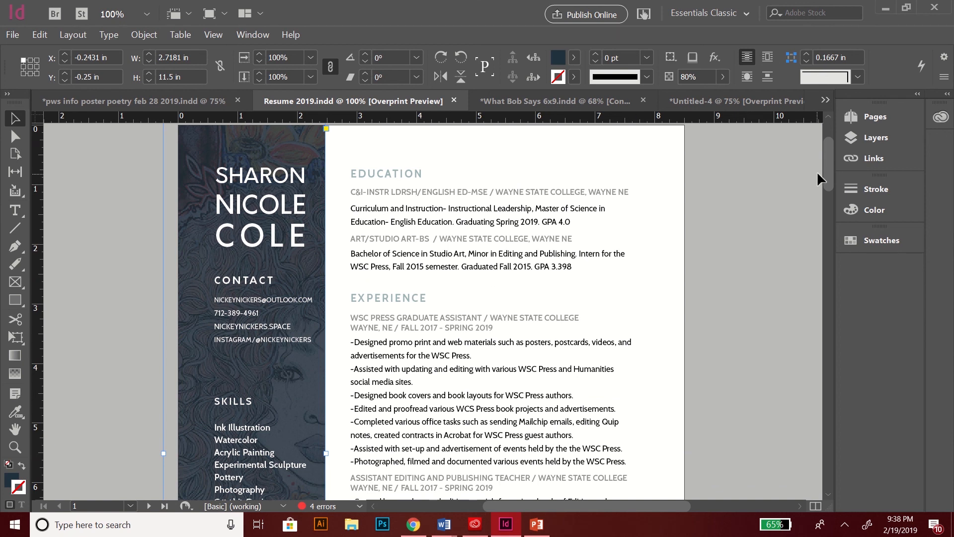
left_click_drag(828, 165, 834, 211)
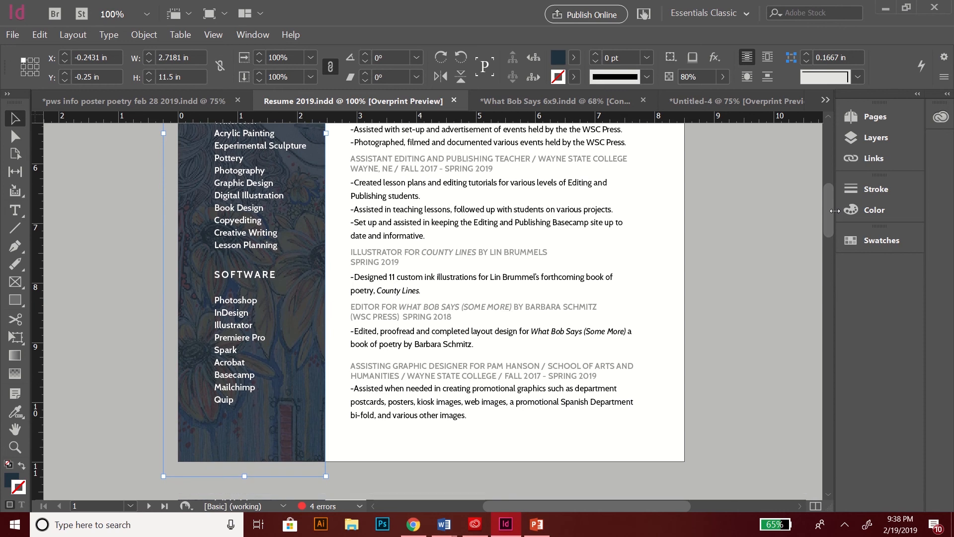